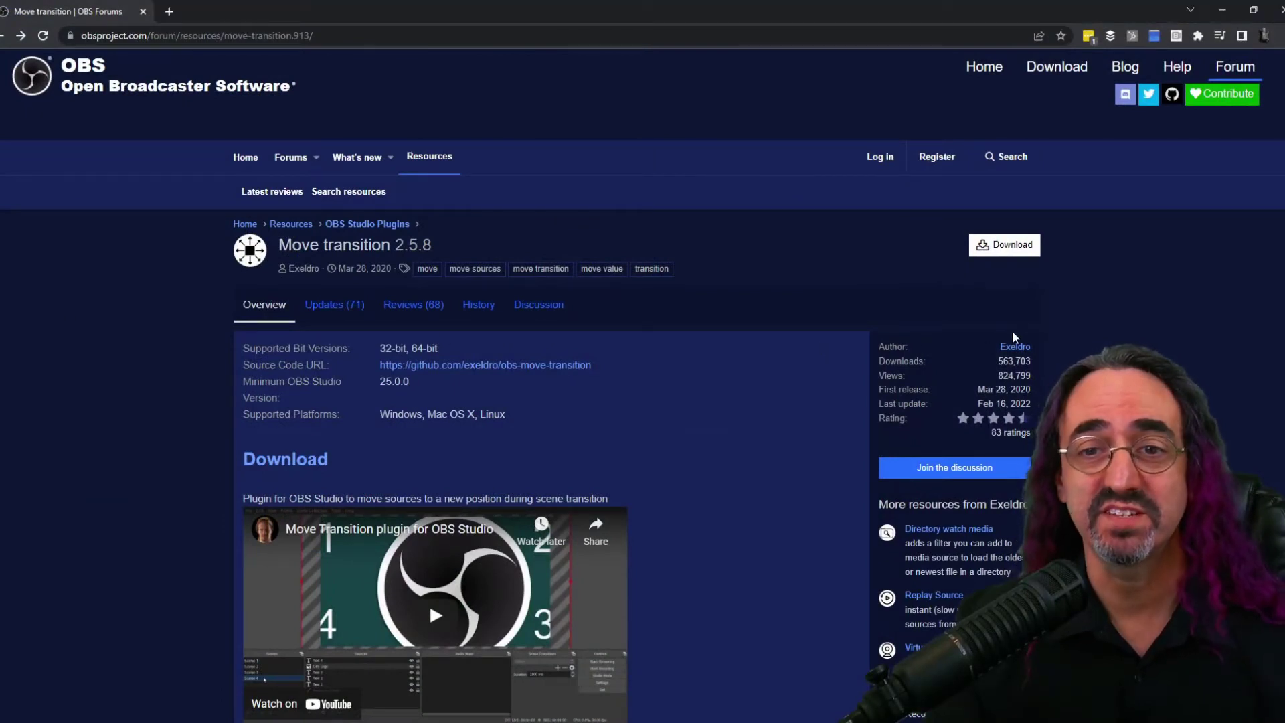
View the Move transition 2.5.8 download files, close the list and scroll the plugin page
mouse_move(1019, 353)
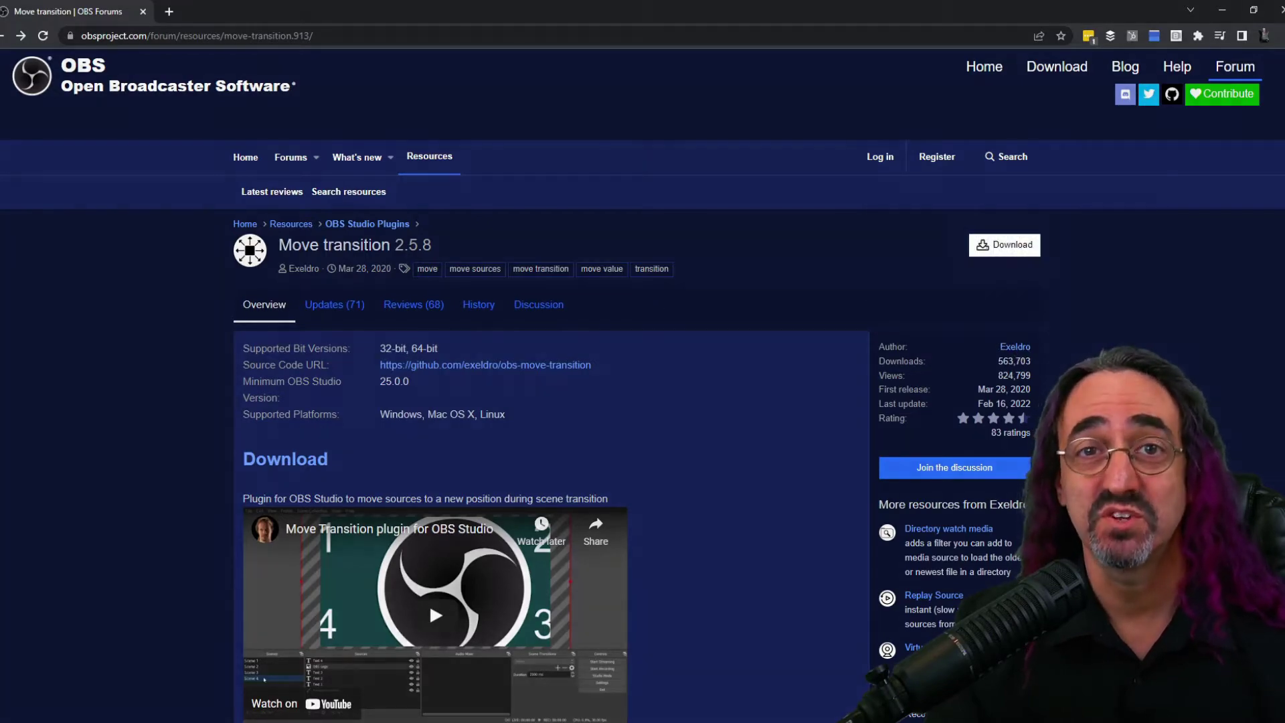
left_click(1018, 249)
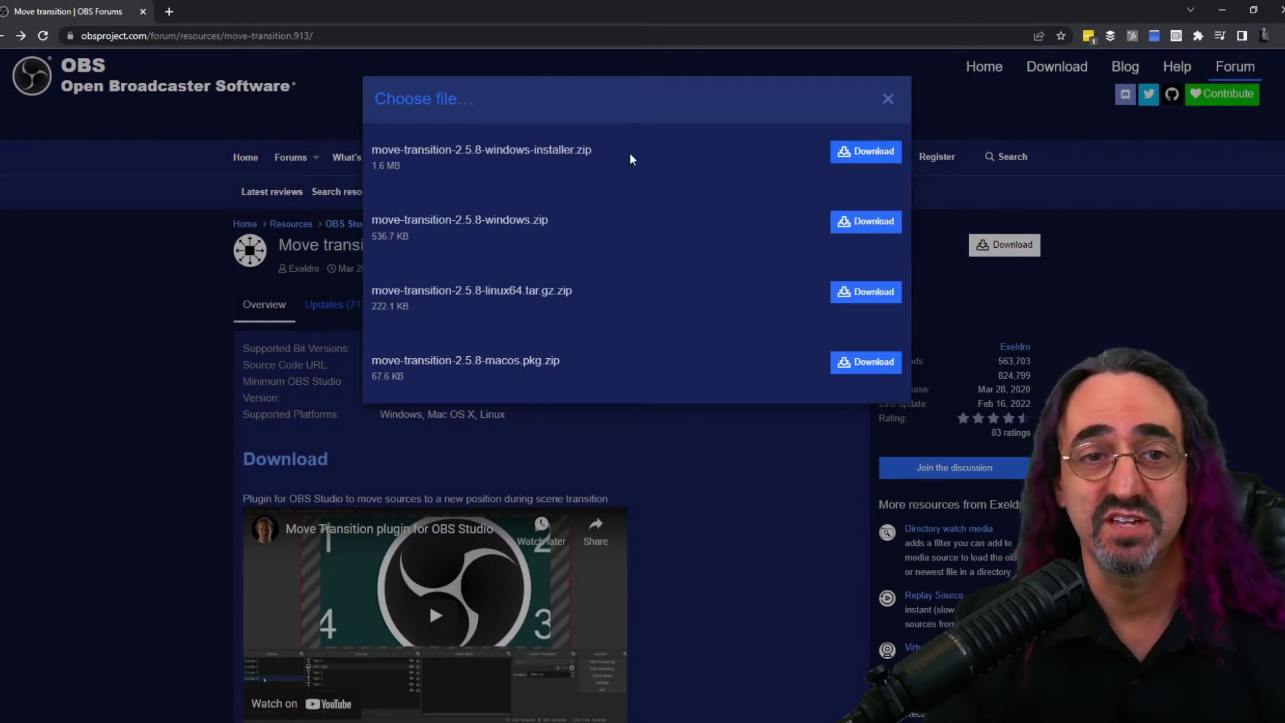
left_click(81, 279)
scroll(120, 427, "down", 5)
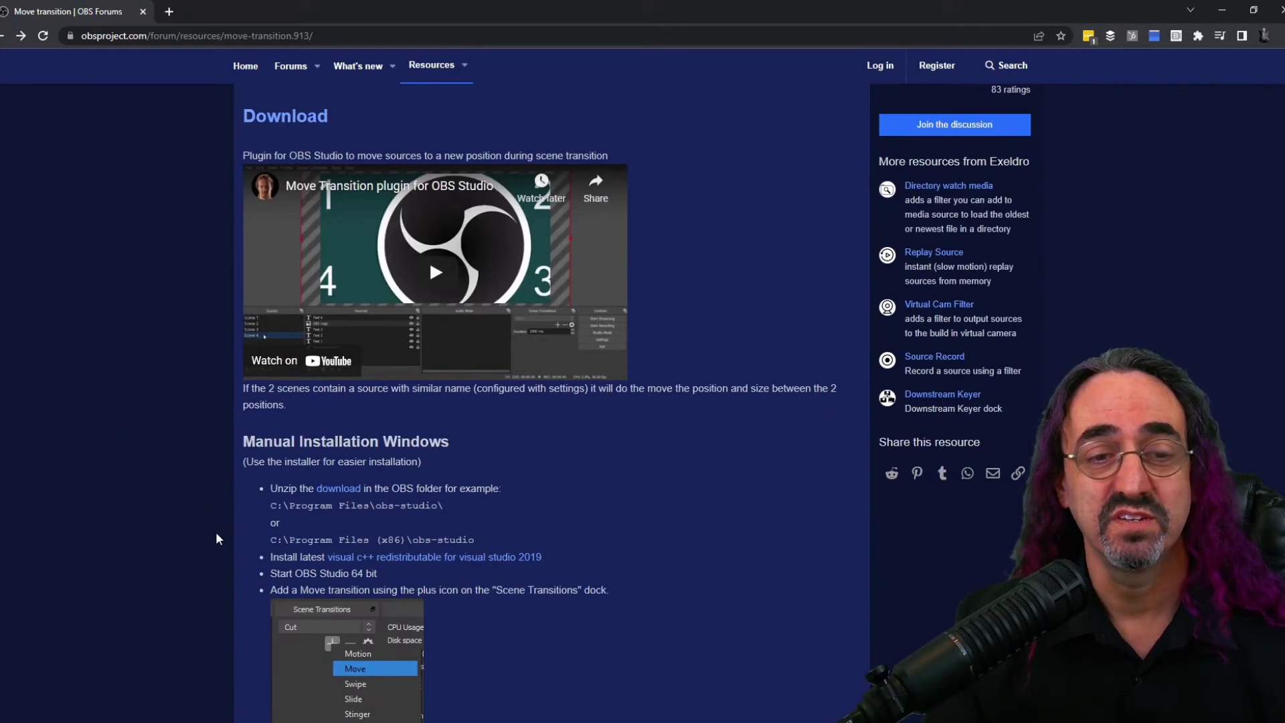
scroll(216, 509, "up", 5)
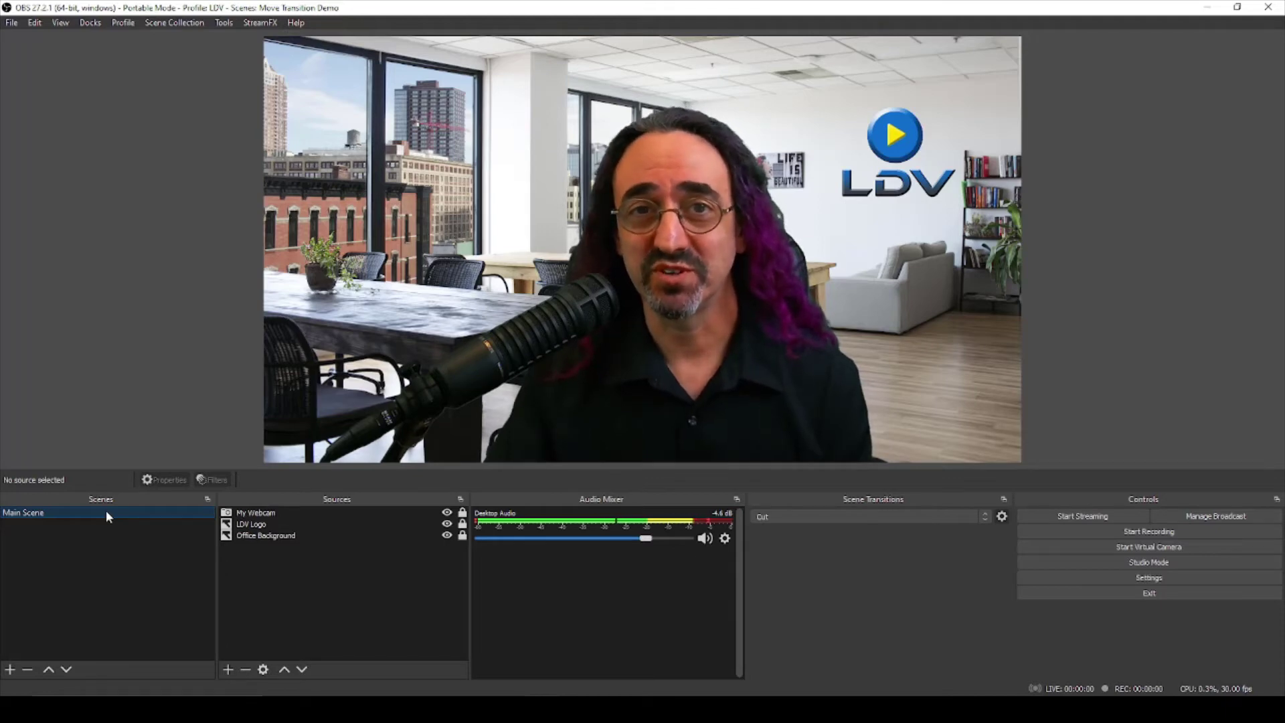
key("Tab")
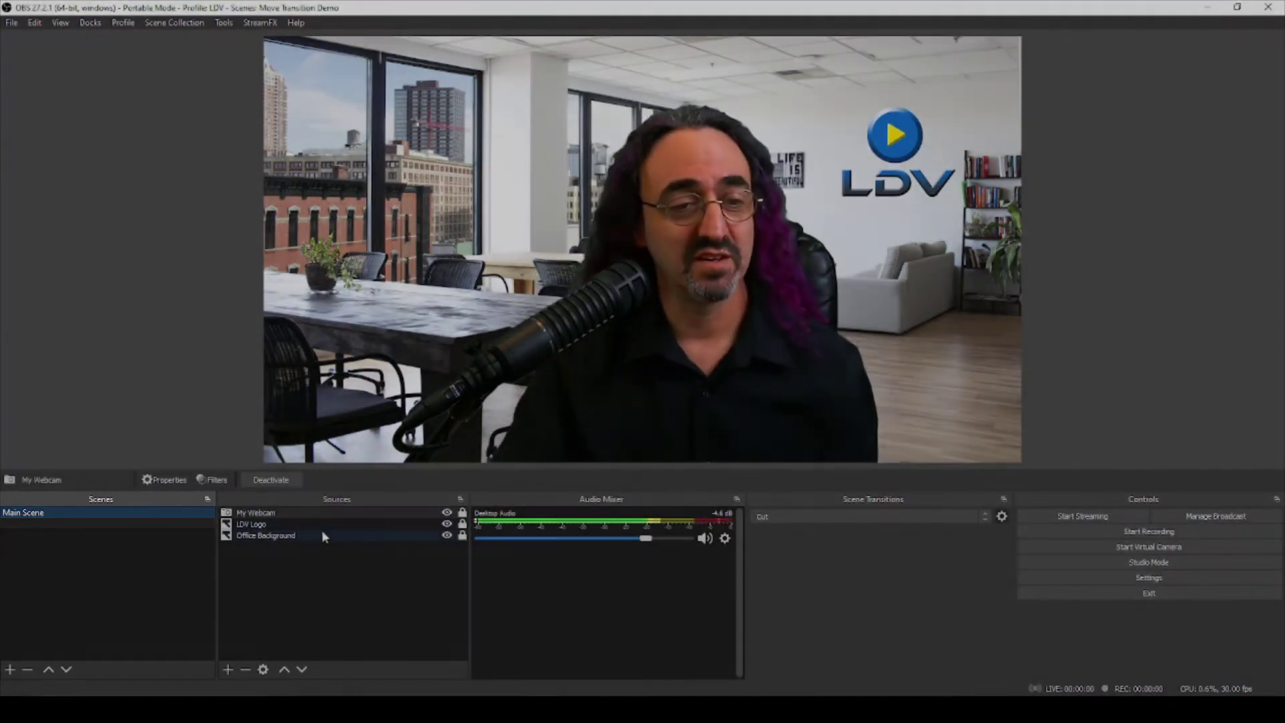
left_click(394, 535)
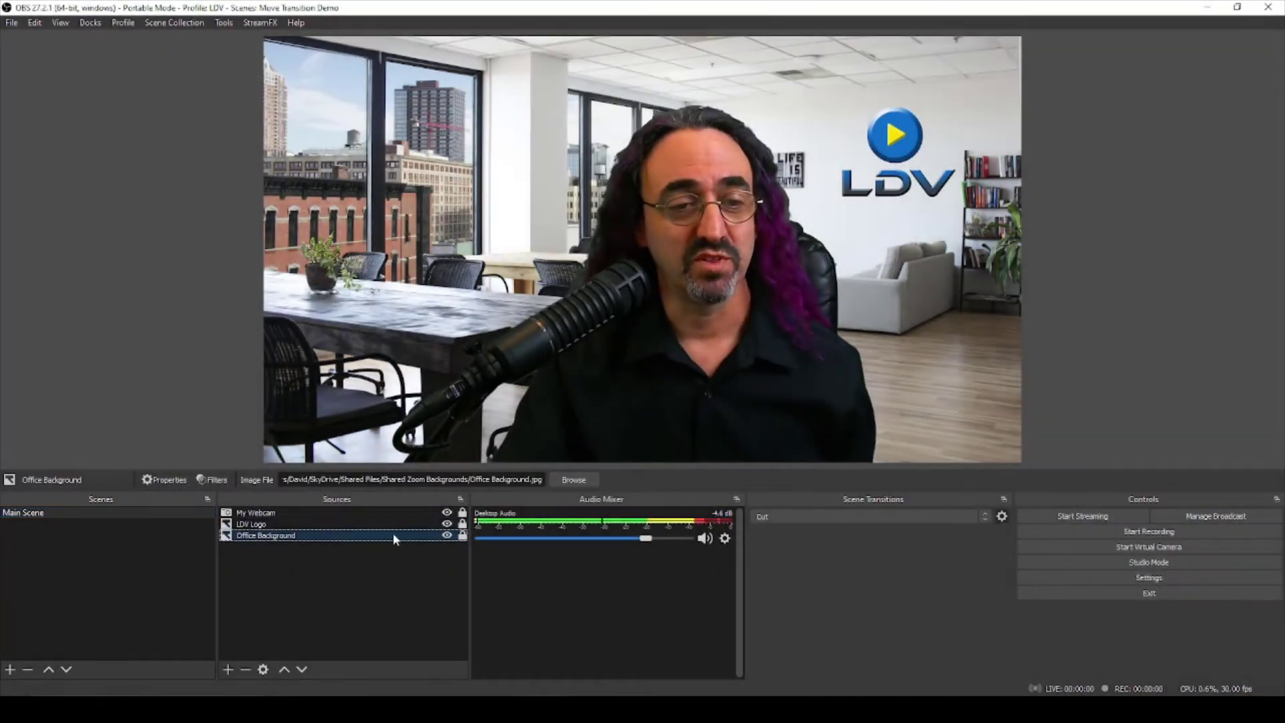
left_click(446, 537)
left_click(446, 536)
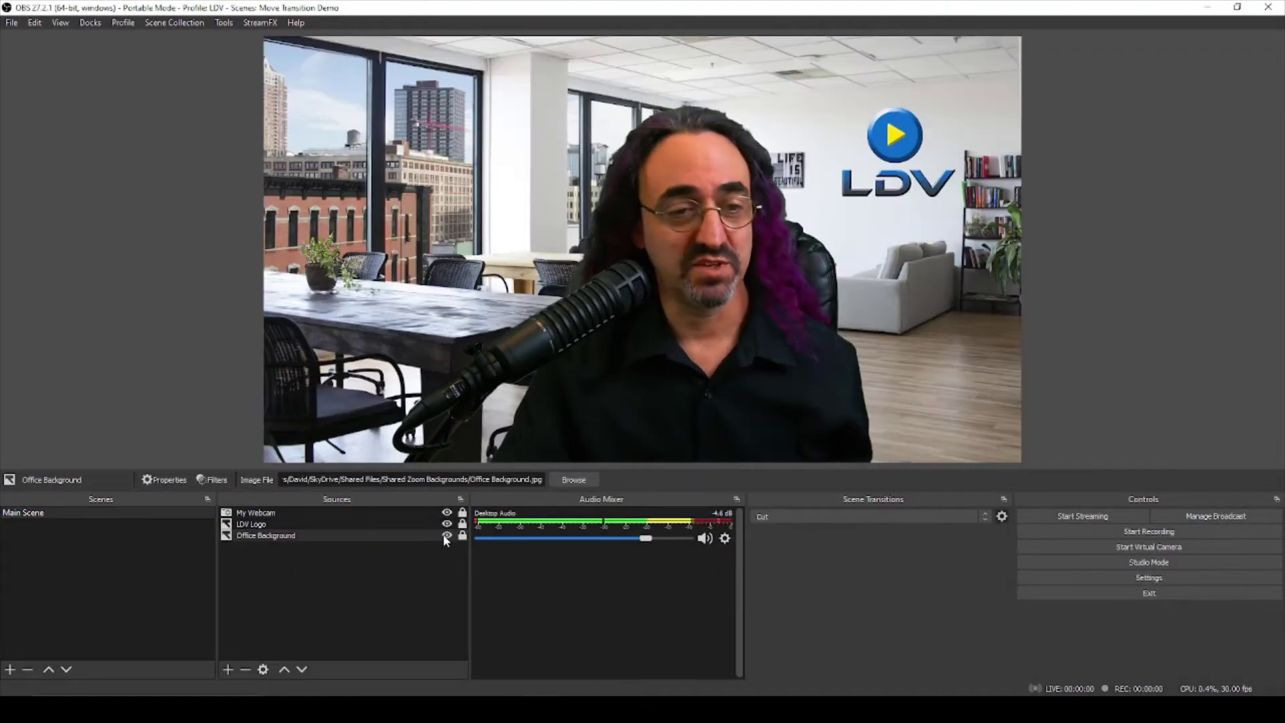
left_click(447, 524)
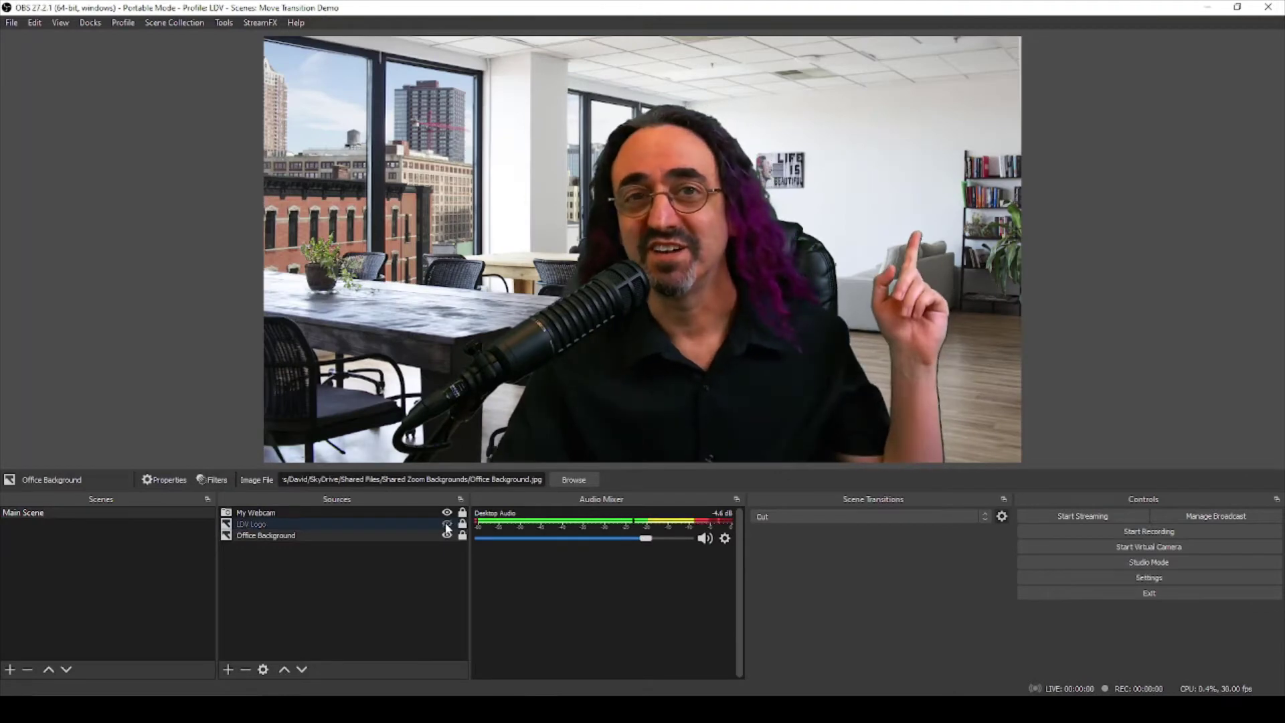
left_click(446, 524)
double_click(387, 512)
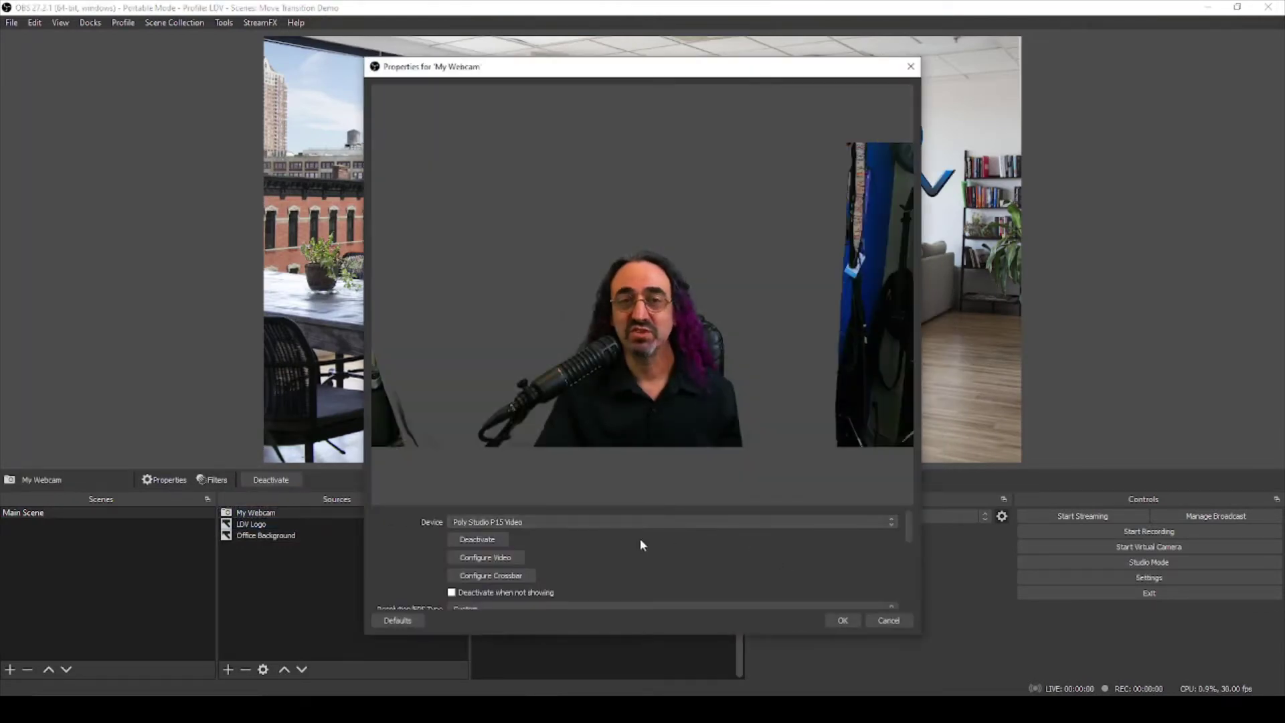
left_click(843, 621)
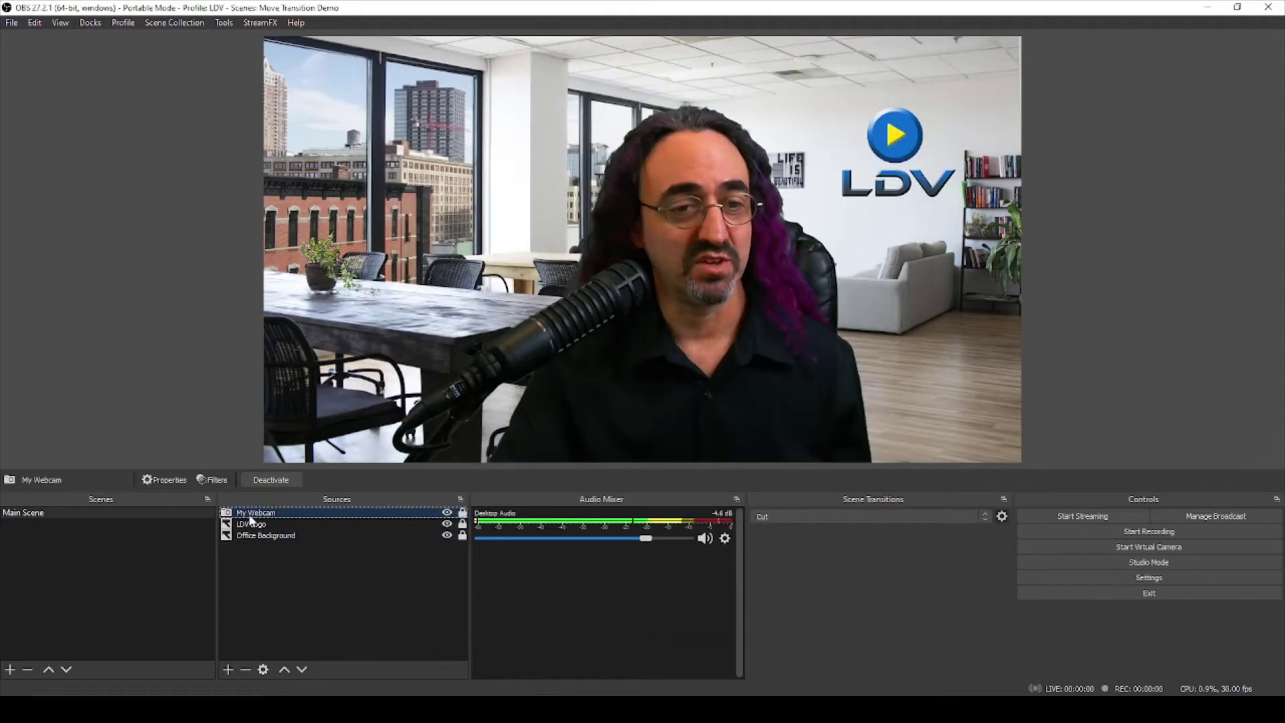
left_click(227, 486)
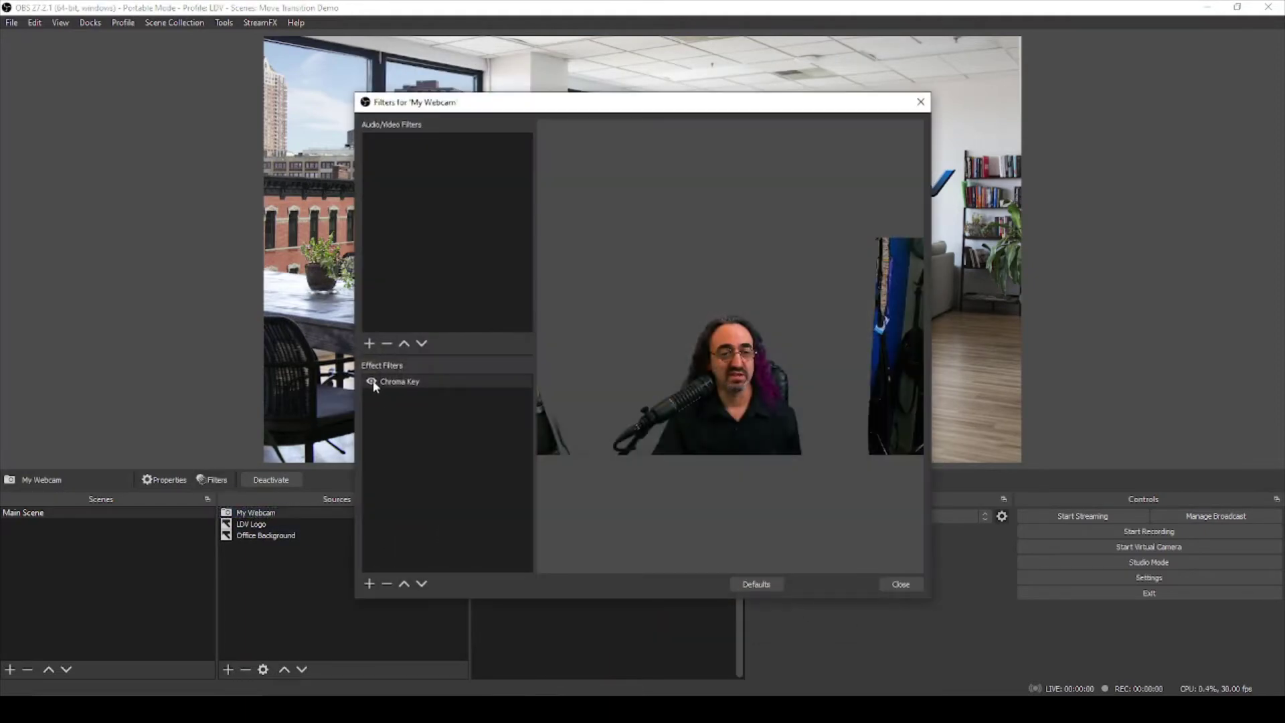
left_click(372, 382)
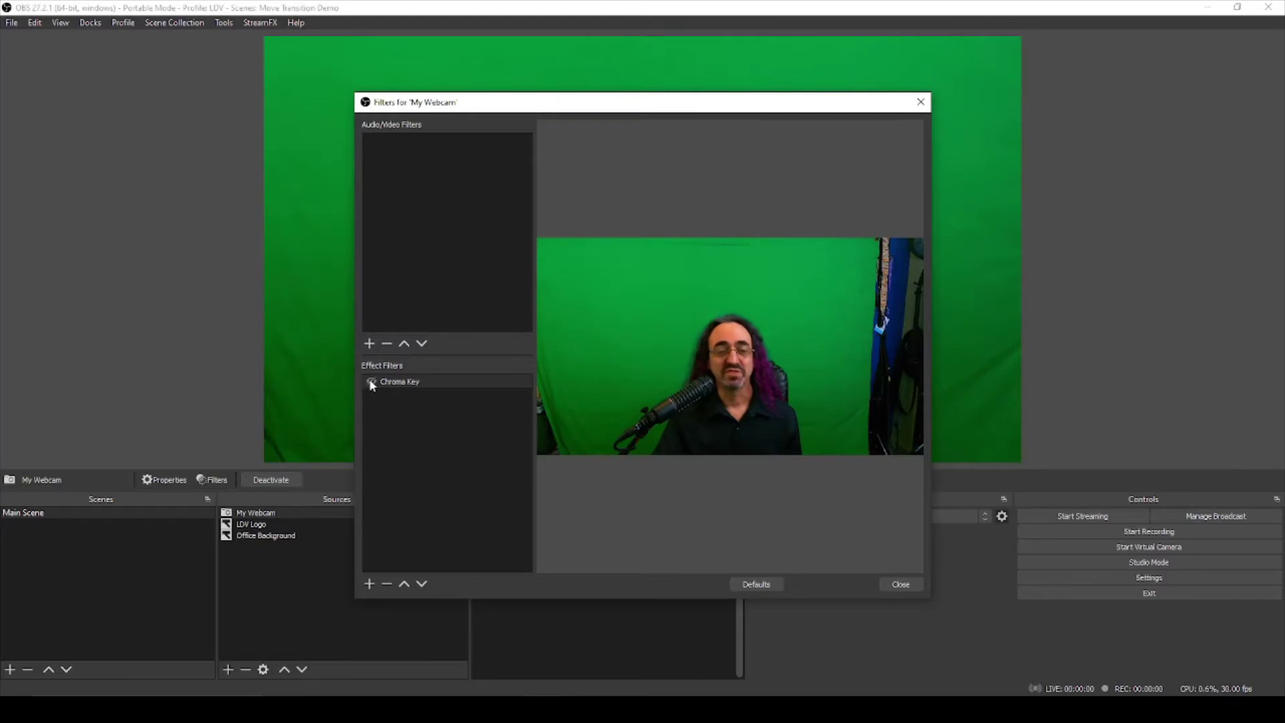
left_click(371, 382)
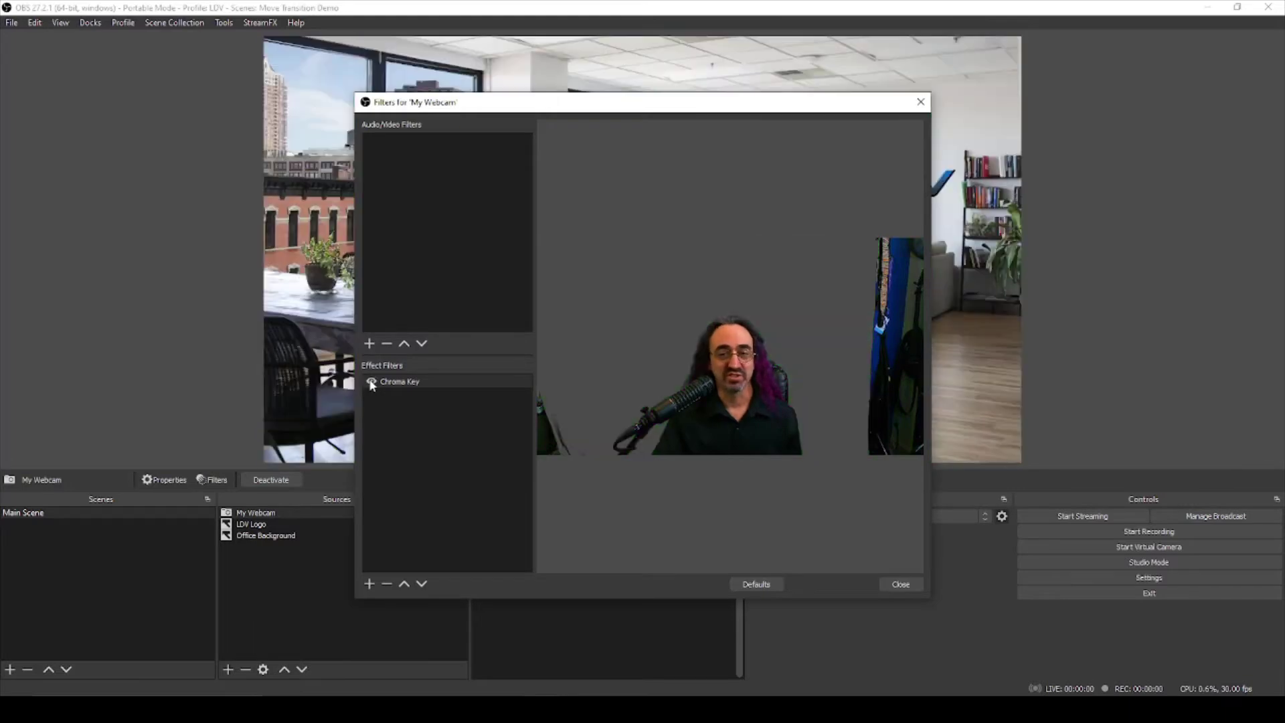
left_click(902, 584)
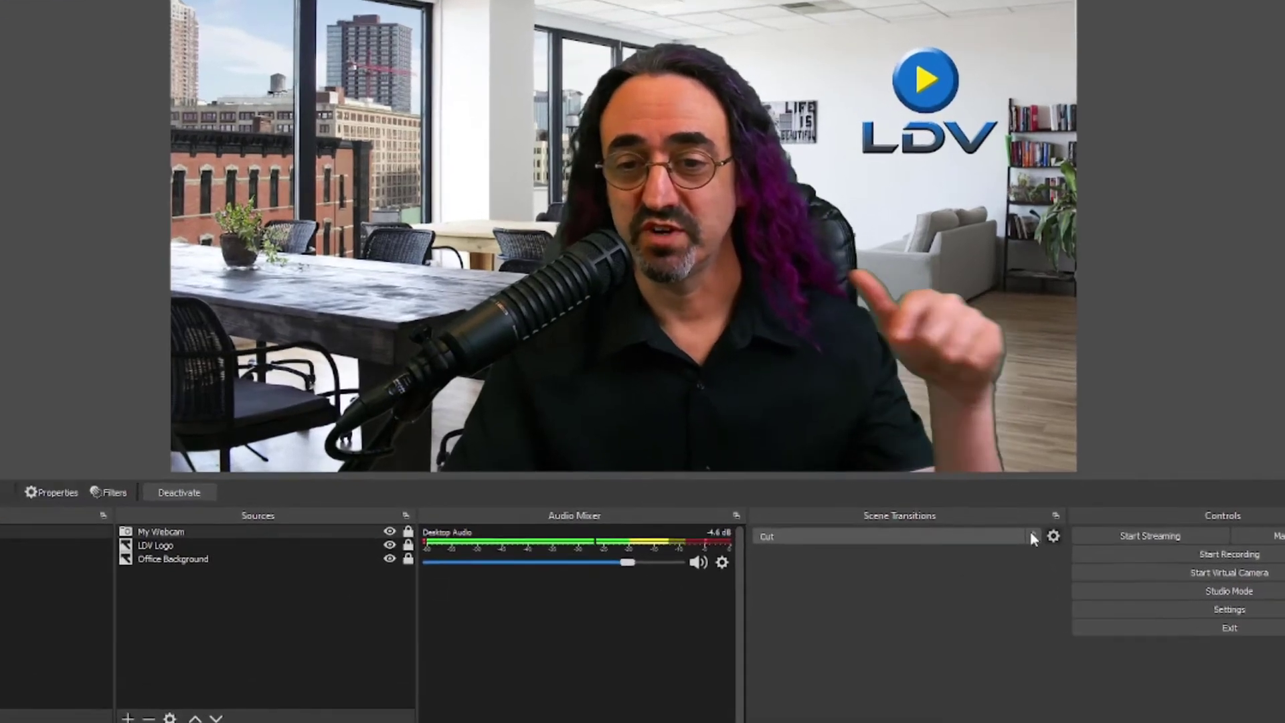
left_click(986, 516)
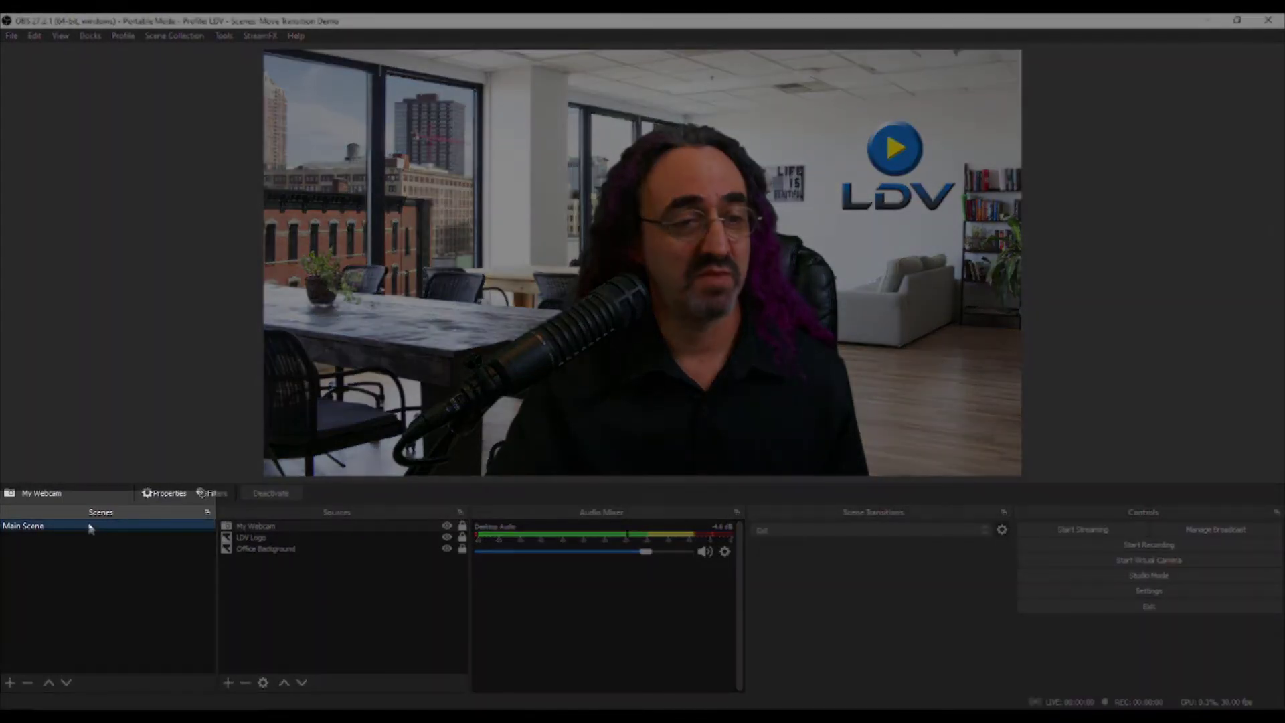
right_click(90, 528)
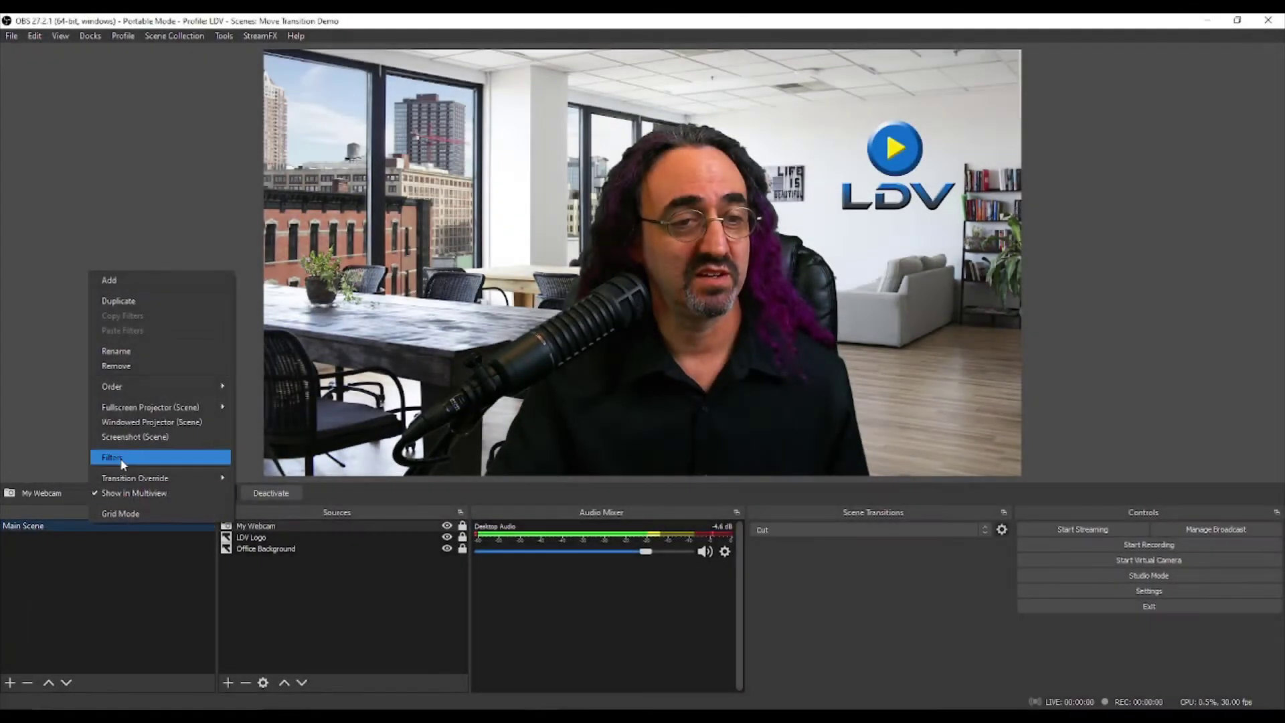
left_click(121, 464)
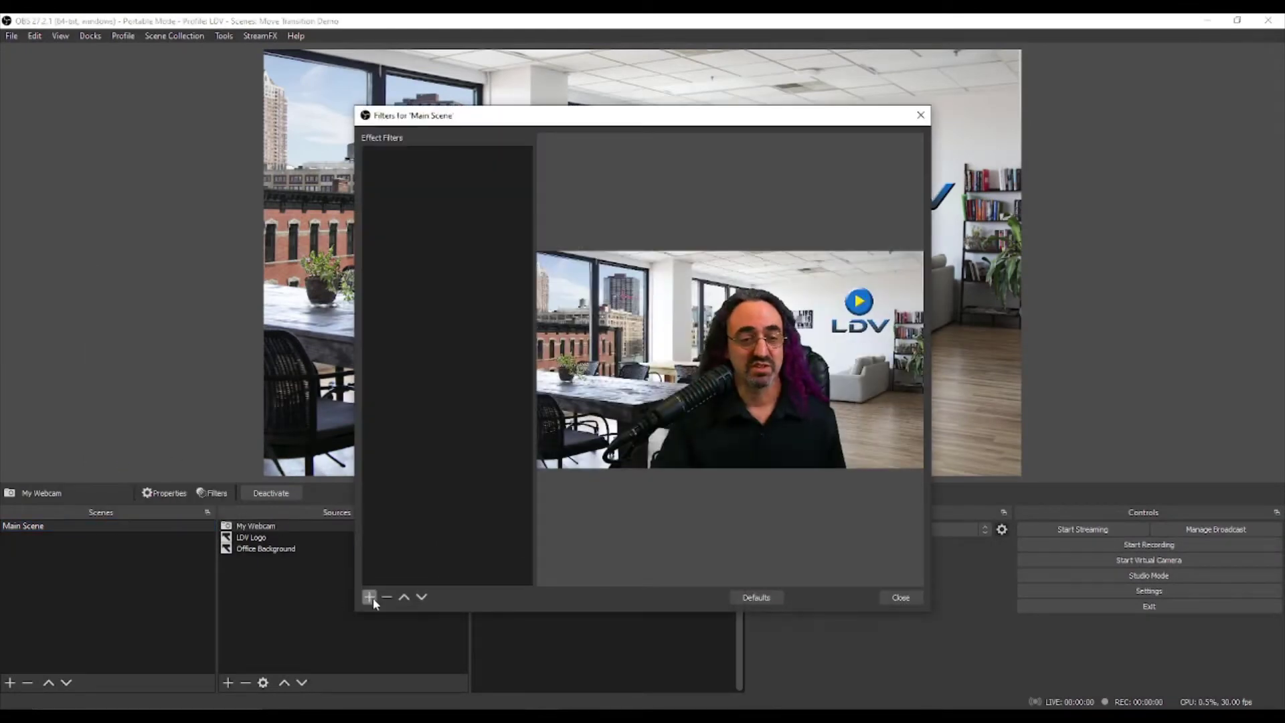
left_click(372, 596)
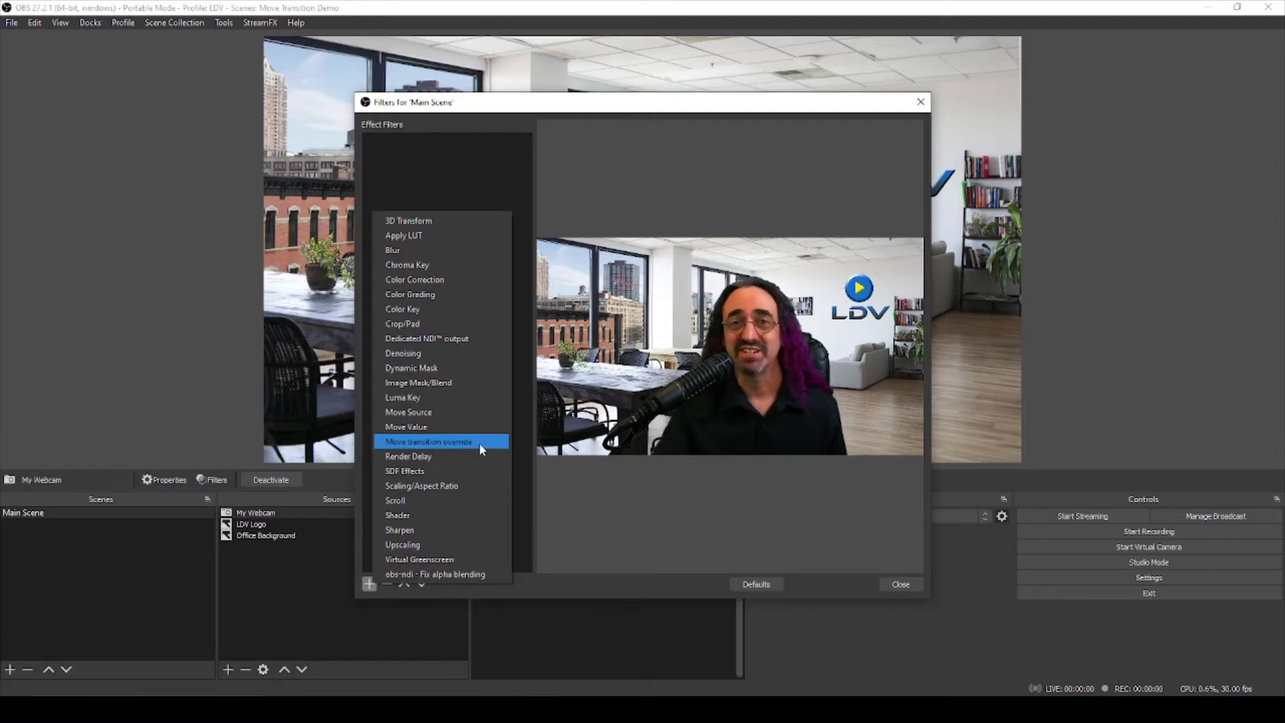
left_click(927, 113)
left_click(921, 103)
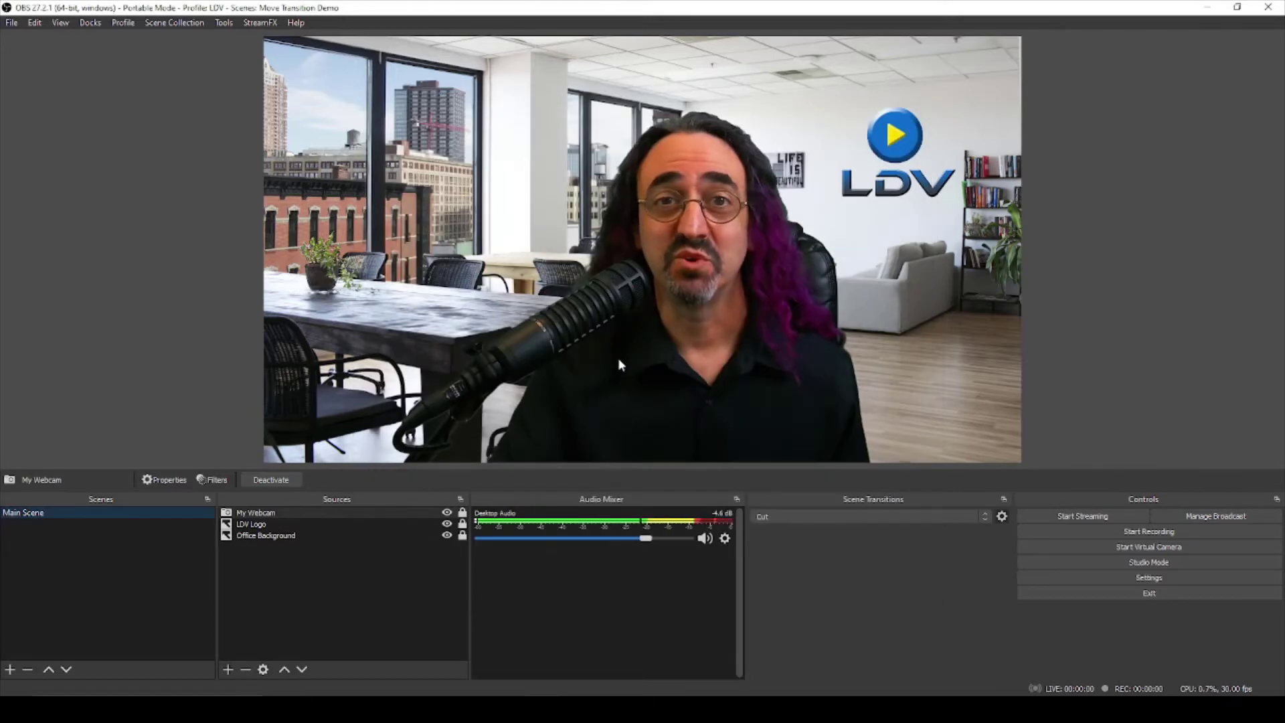
Duplicate Main Scene under the name 'Main Scene - Logo On Left'
right_click(72, 513)
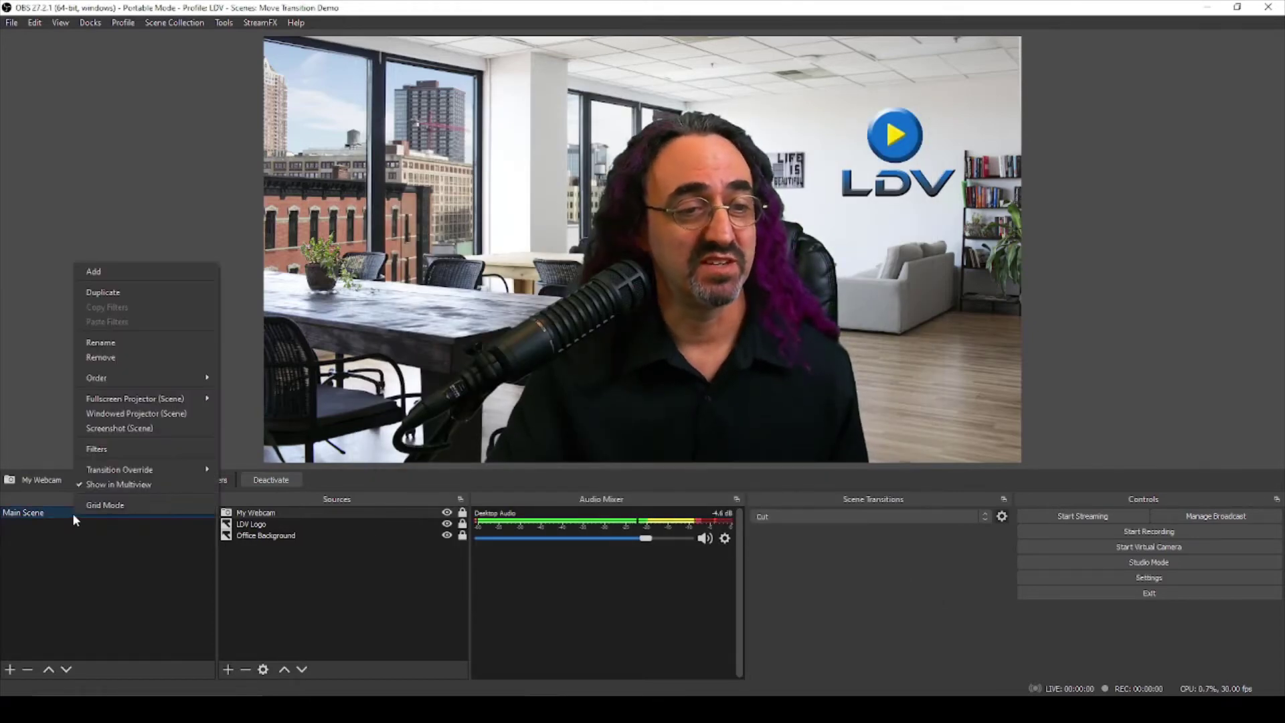
left_click(125, 293)
key("End")
key("shift+Left")
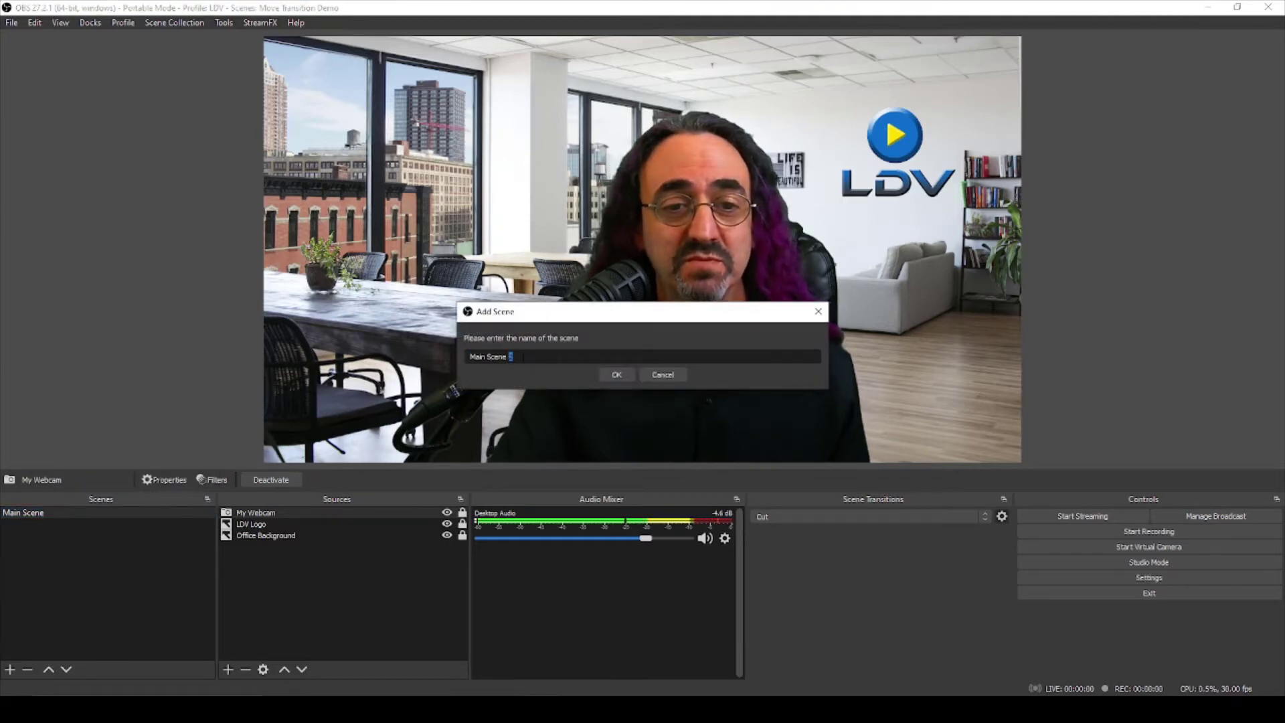
key("BackSpace")
type("- Logo On")
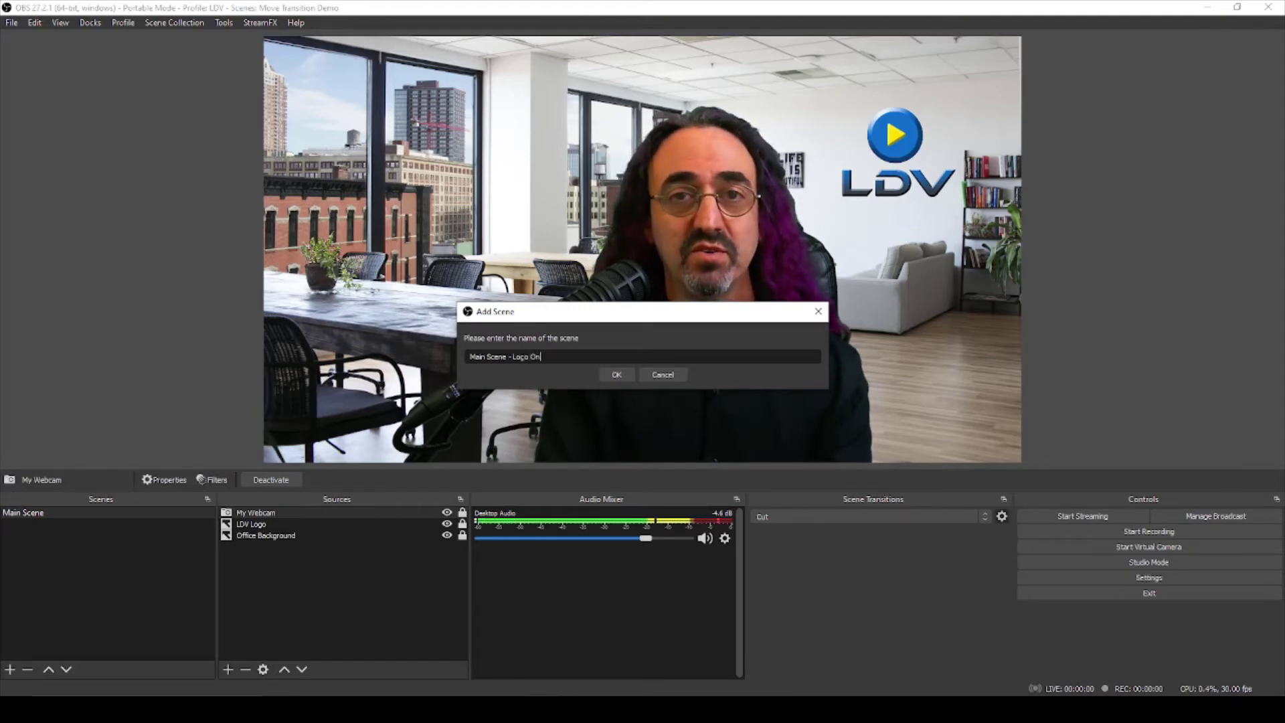
type(" Left")
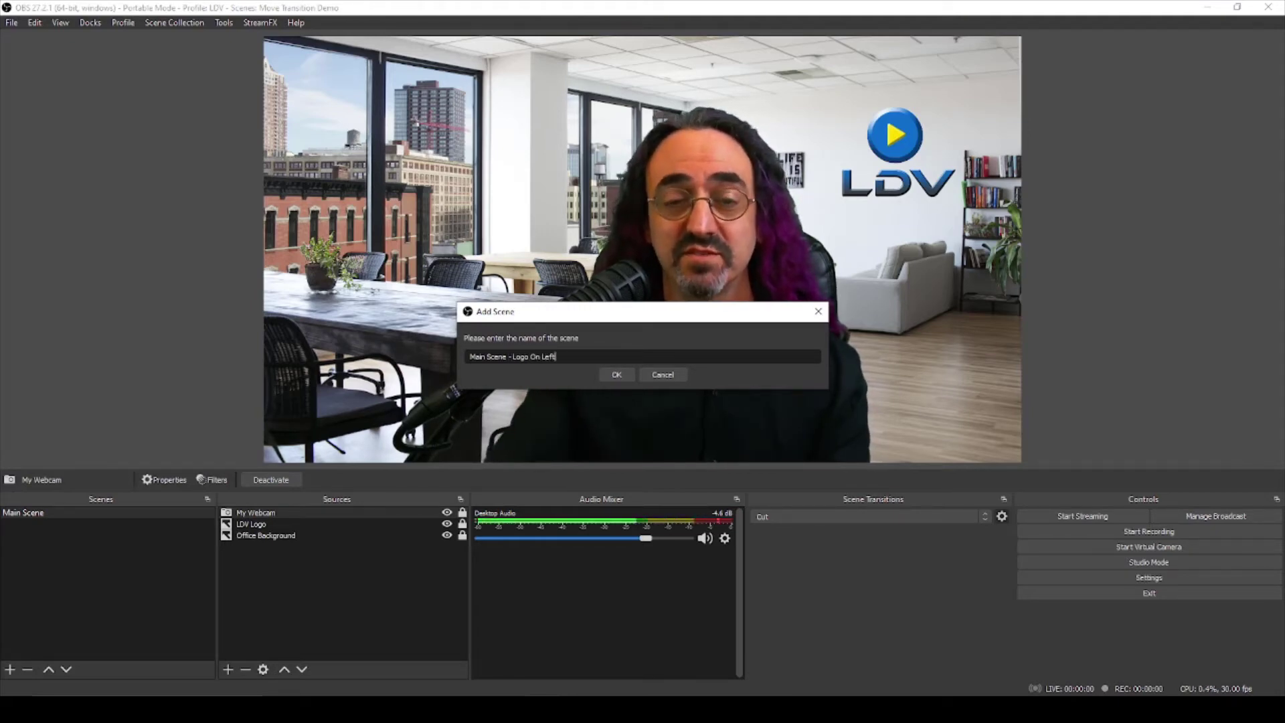
left_click(621, 378)
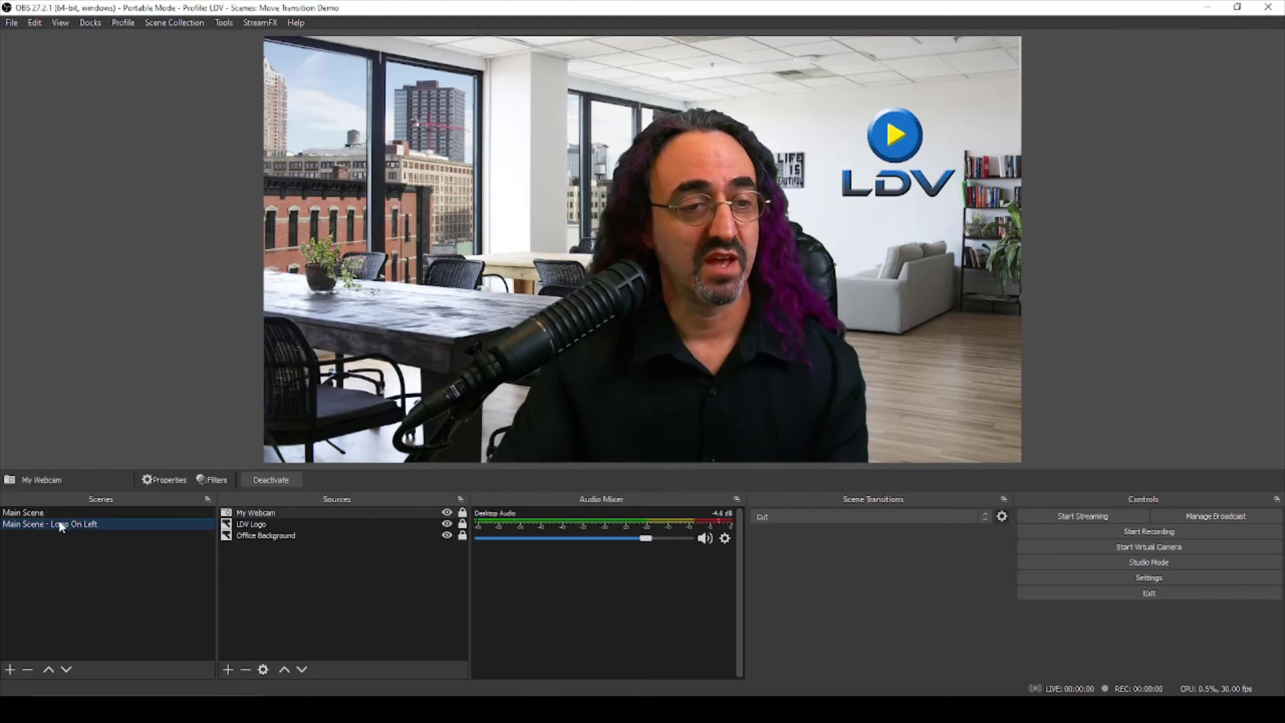
Drag the LDV Logo to the upper left and compare it against Main Scene
left_click(315, 524)
left_click(852, 160)
left_click_drag(908, 146, 385, 137)
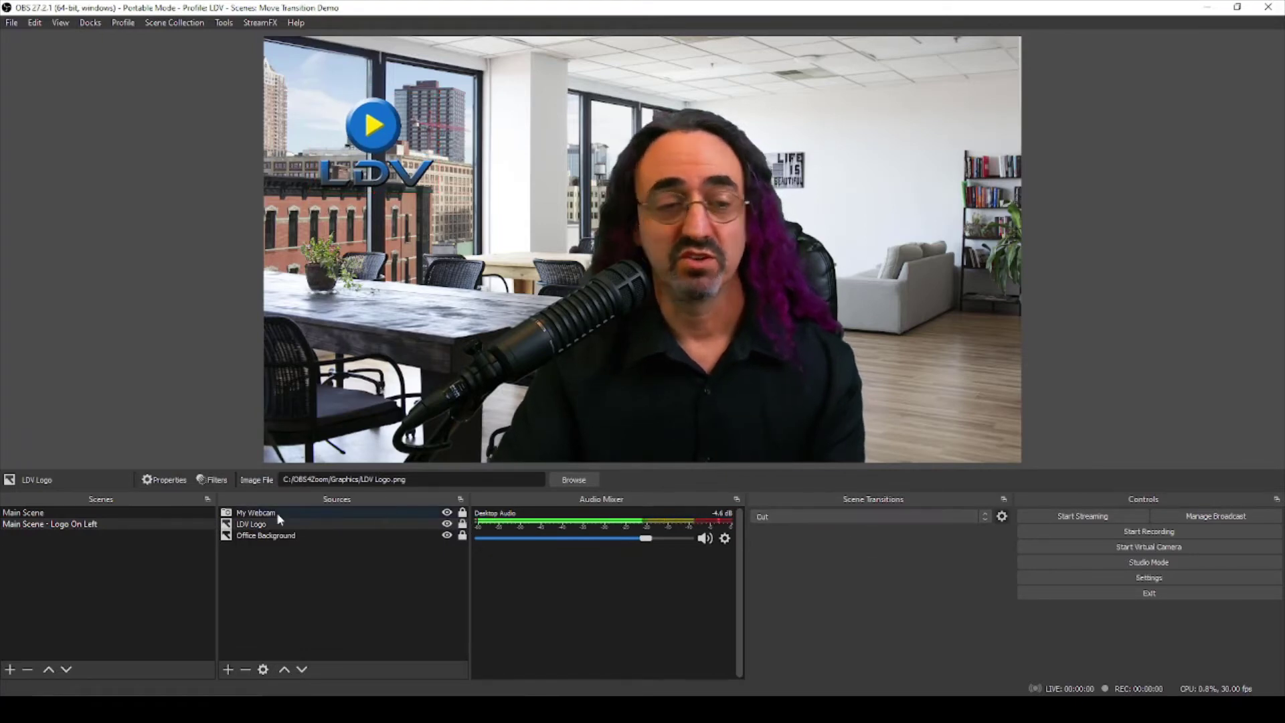
left_click(63, 513)
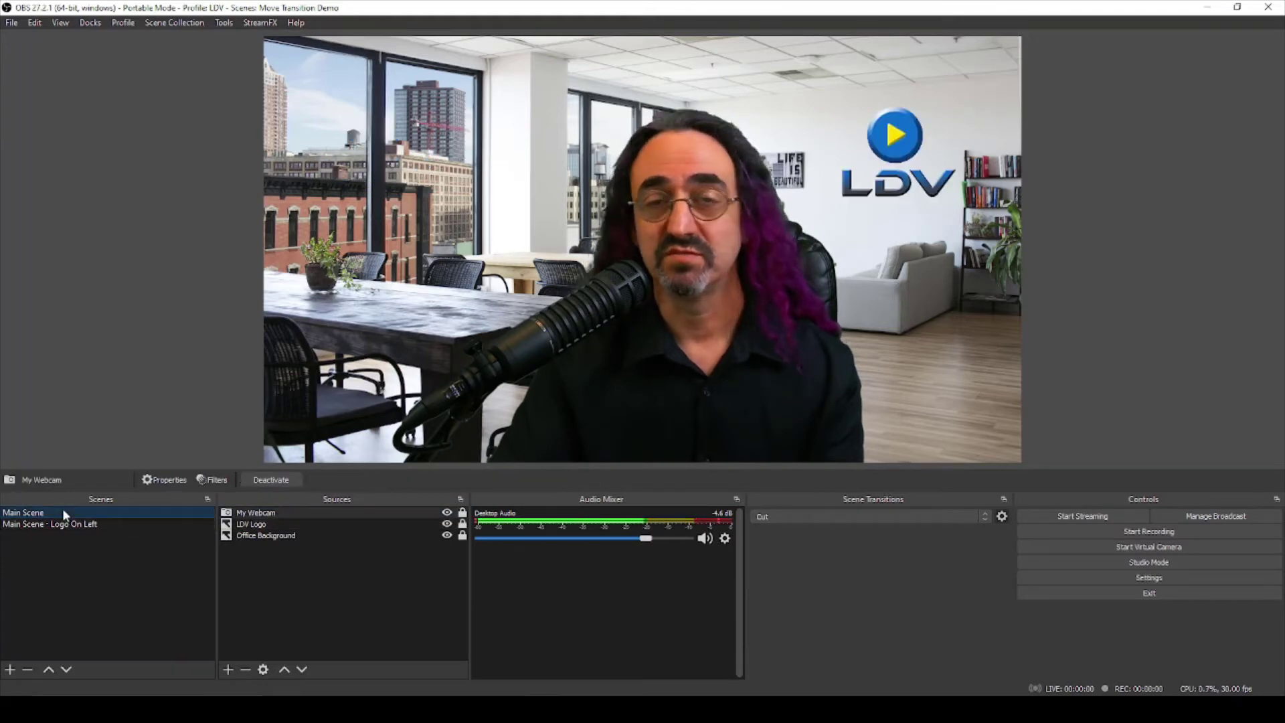
left_click(72, 525)
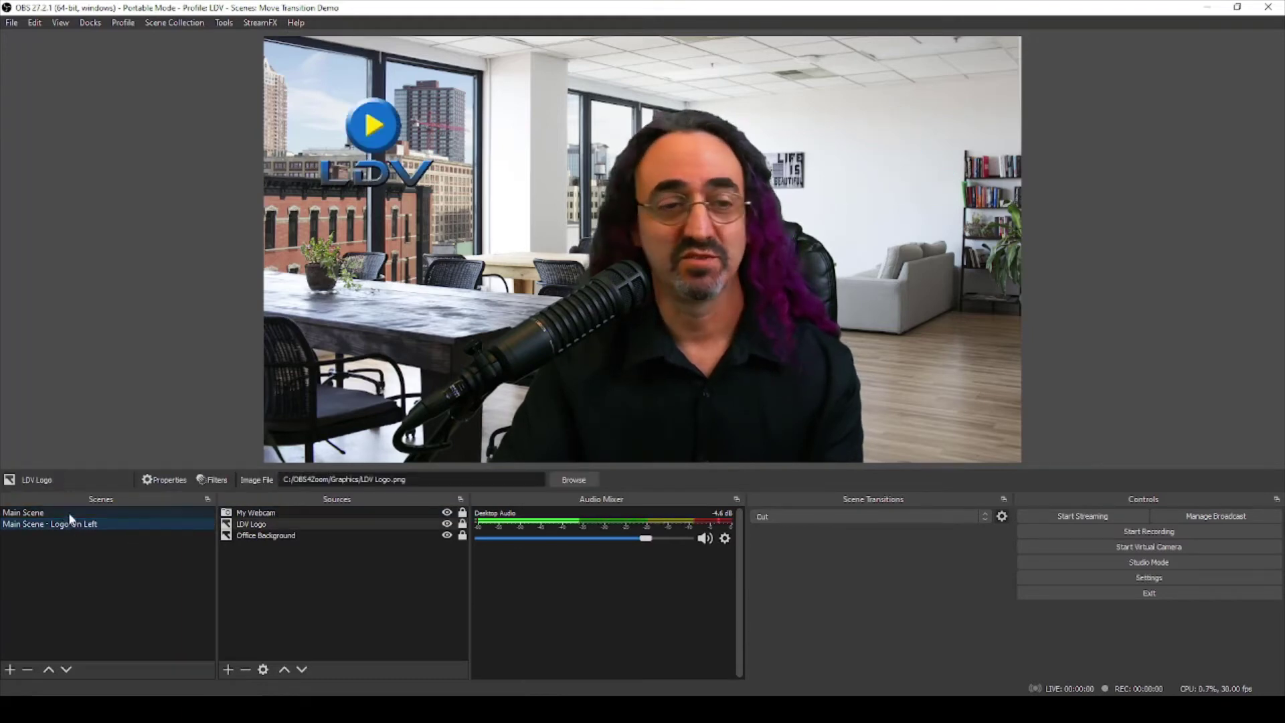
Choose the 2000 ms Fade transition and test it between Main Scene and Main Scene - Logo On Left
left_click(70, 513)
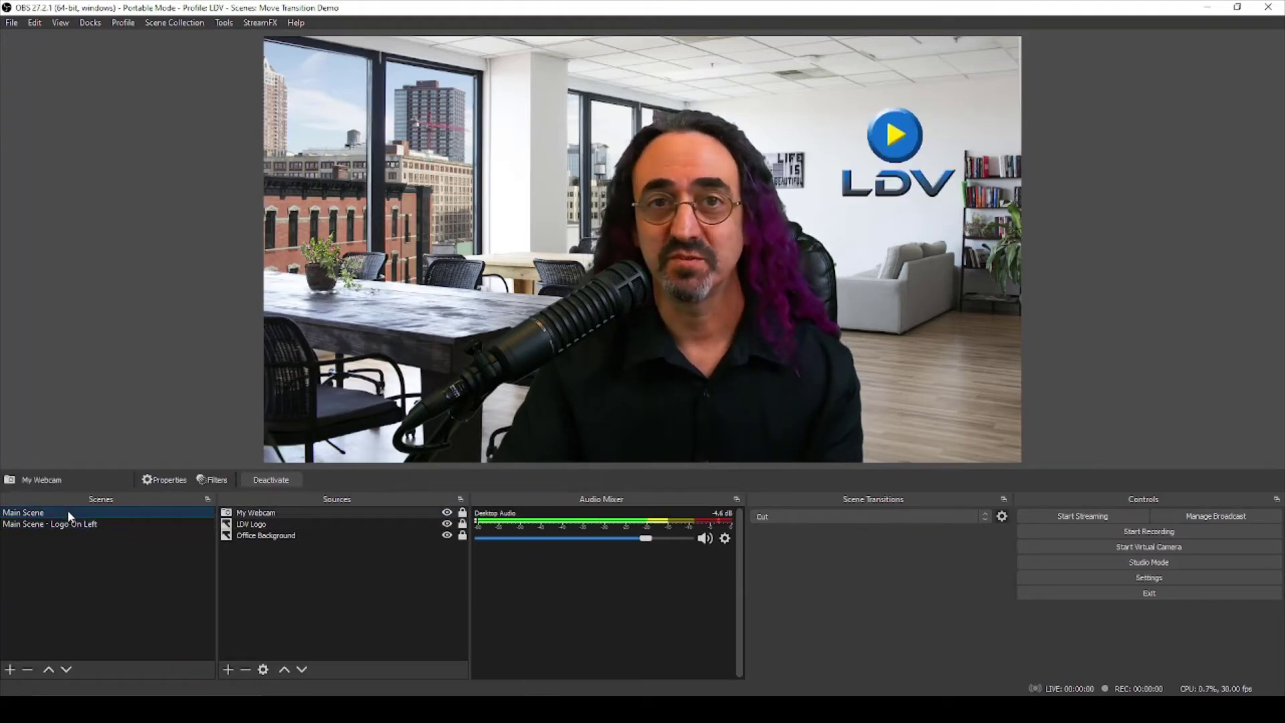
left_click(859, 516)
left_click(831, 530)
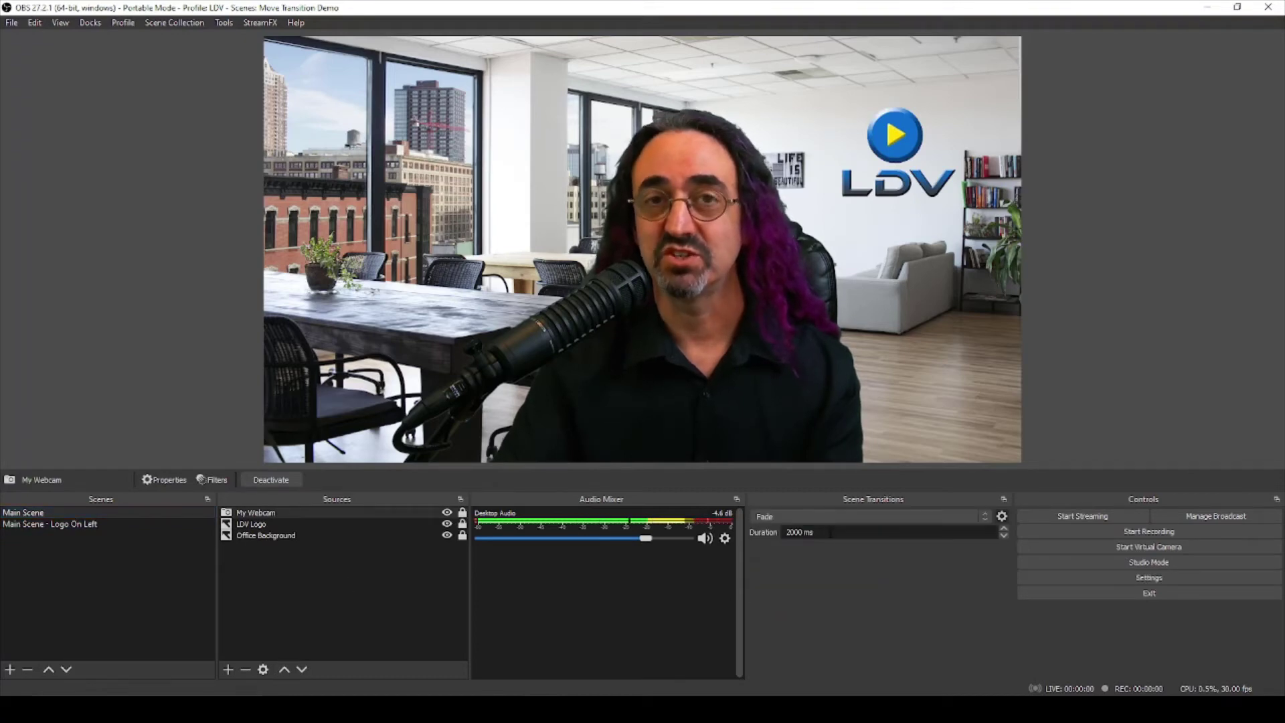
left_click(142, 520)
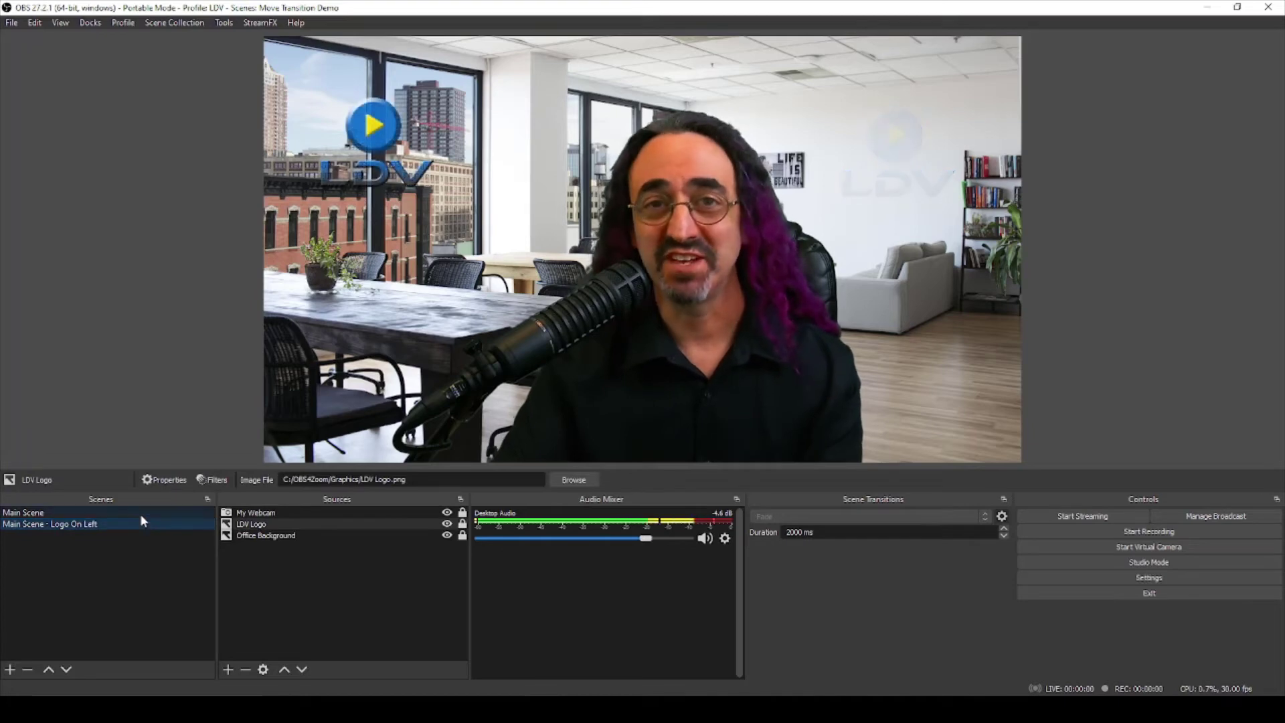
left_click(124, 511)
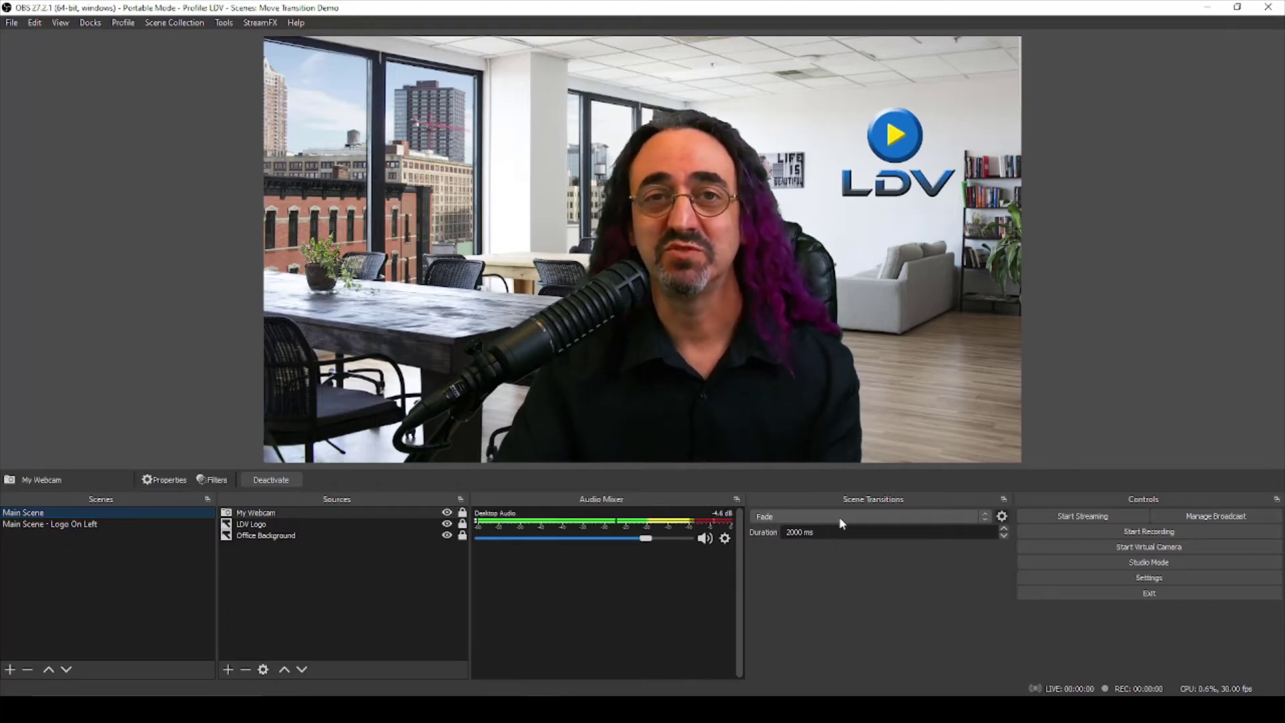
Add a scene transition of type Move named 'Move' and arrange its settings window
left_click(982, 514)
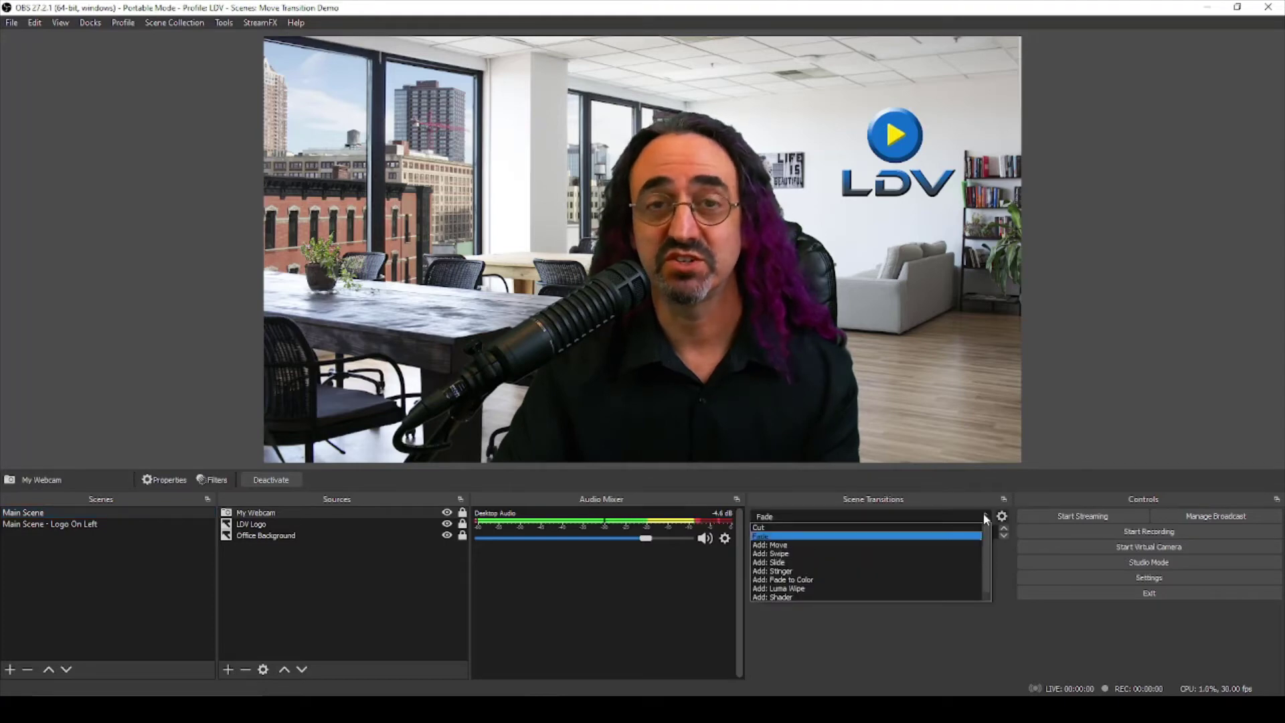
left_click(907, 547)
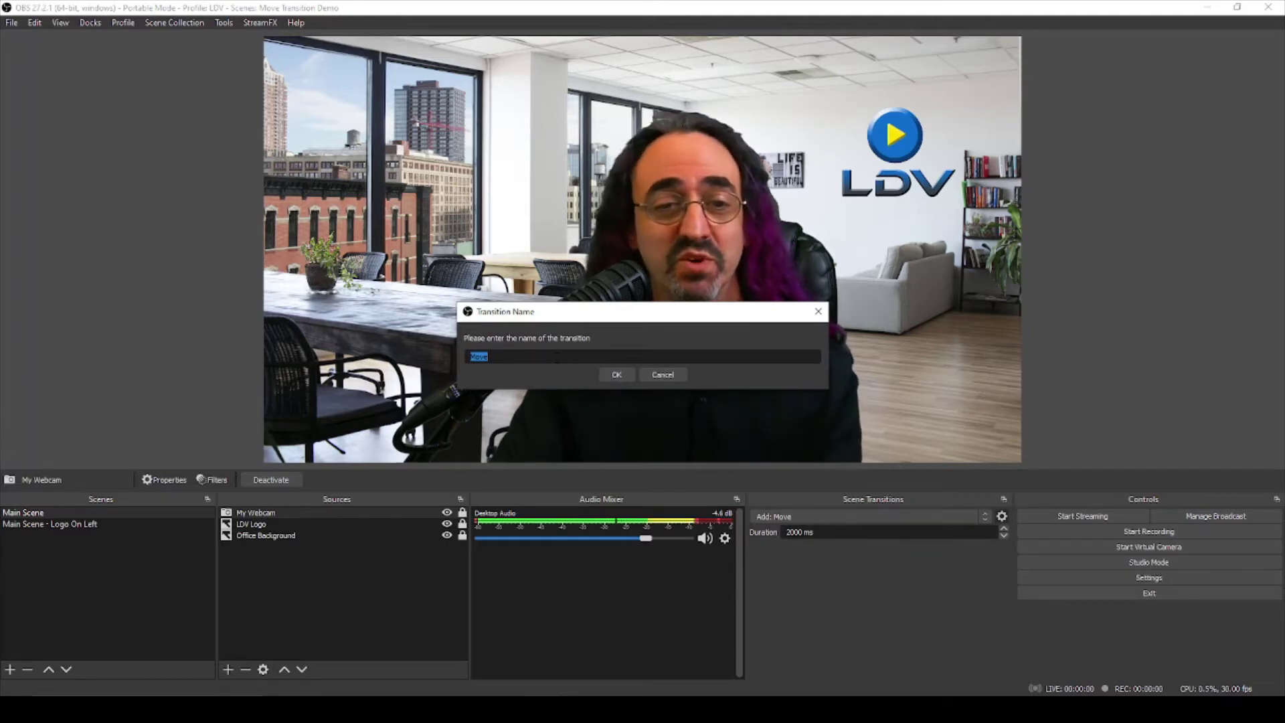
left_click(618, 376)
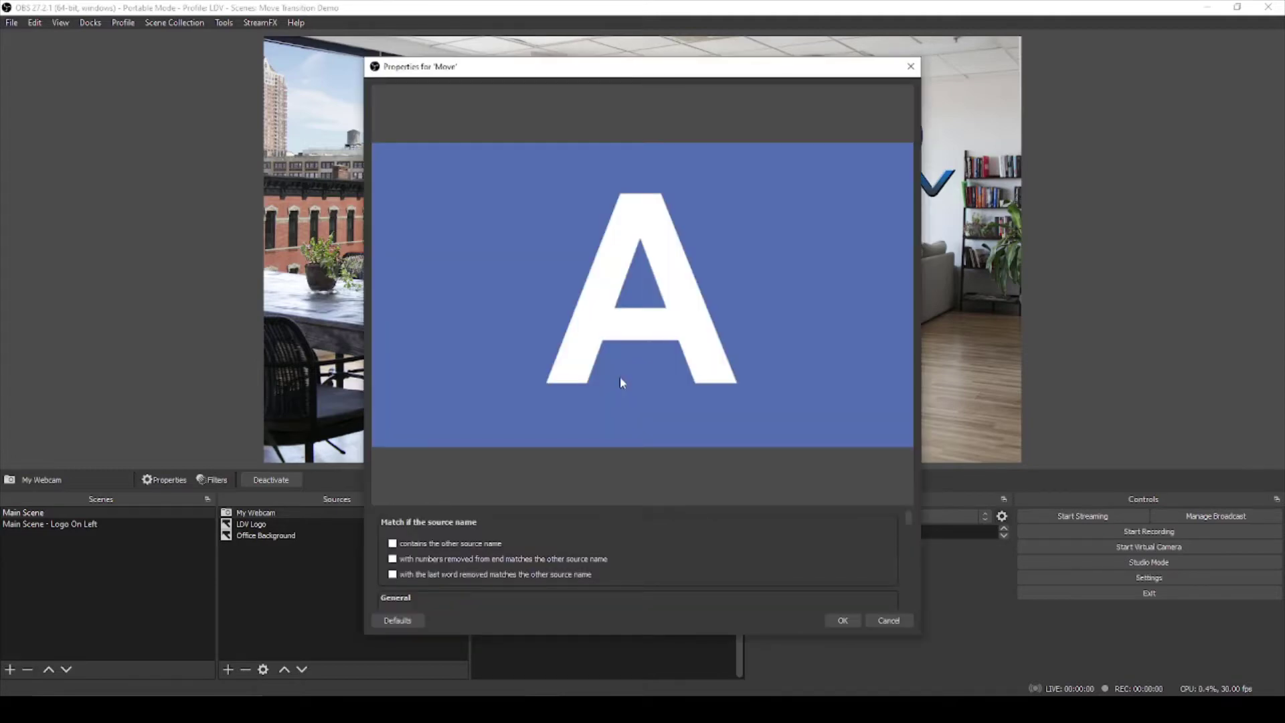
left_click_drag(653, 509, 671, 202)
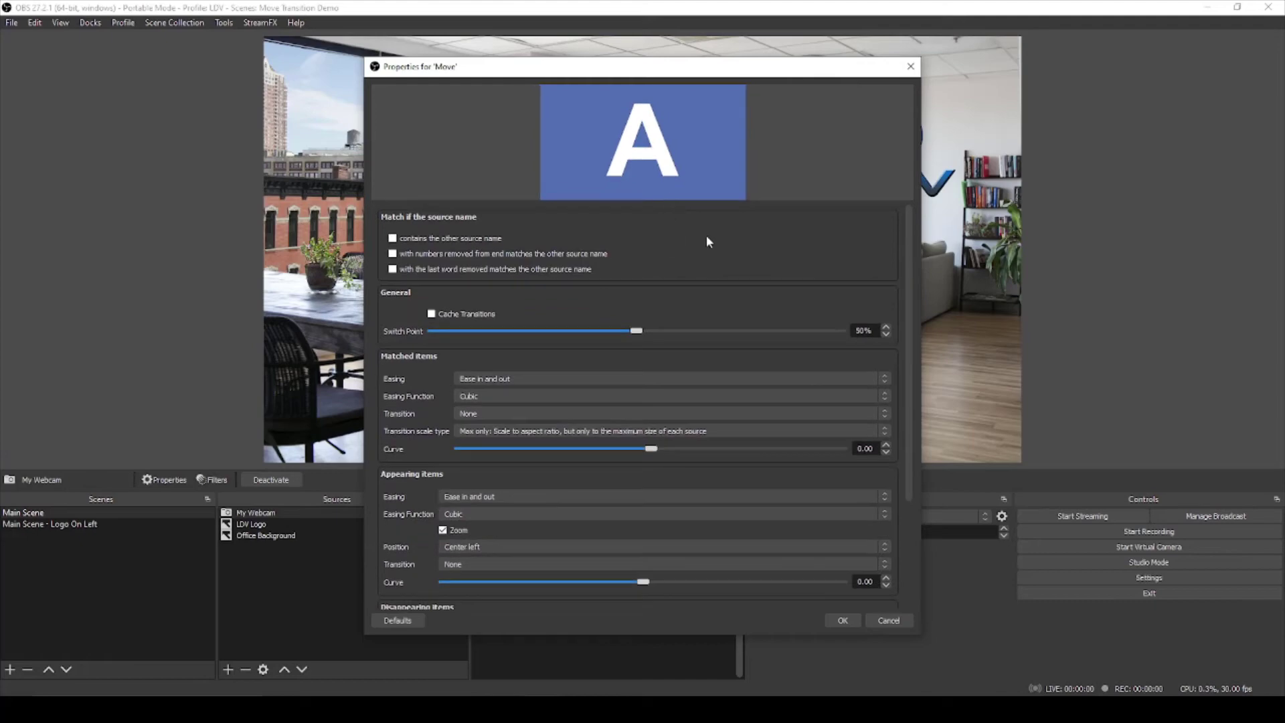
left_click_drag(663, 73, 308, 60)
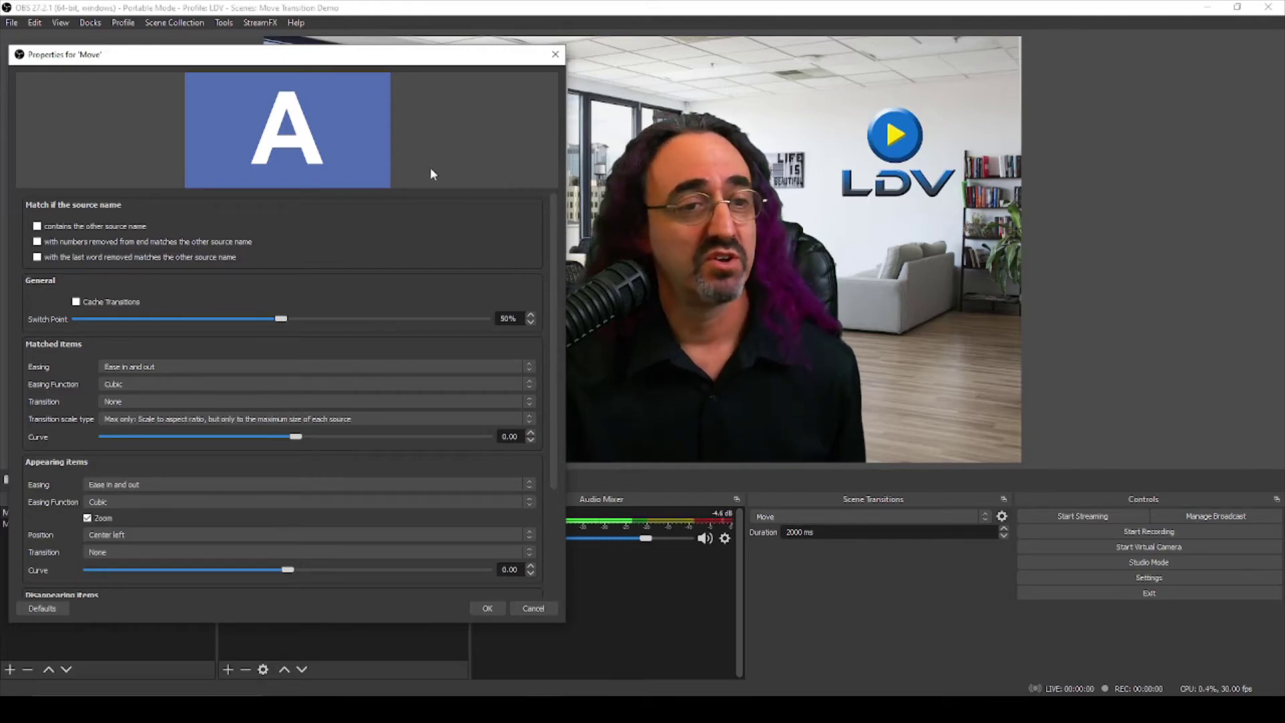
Keep matched items' easing at Ease in and out with the Cubic function
scroll(74, 348, "down", 2)
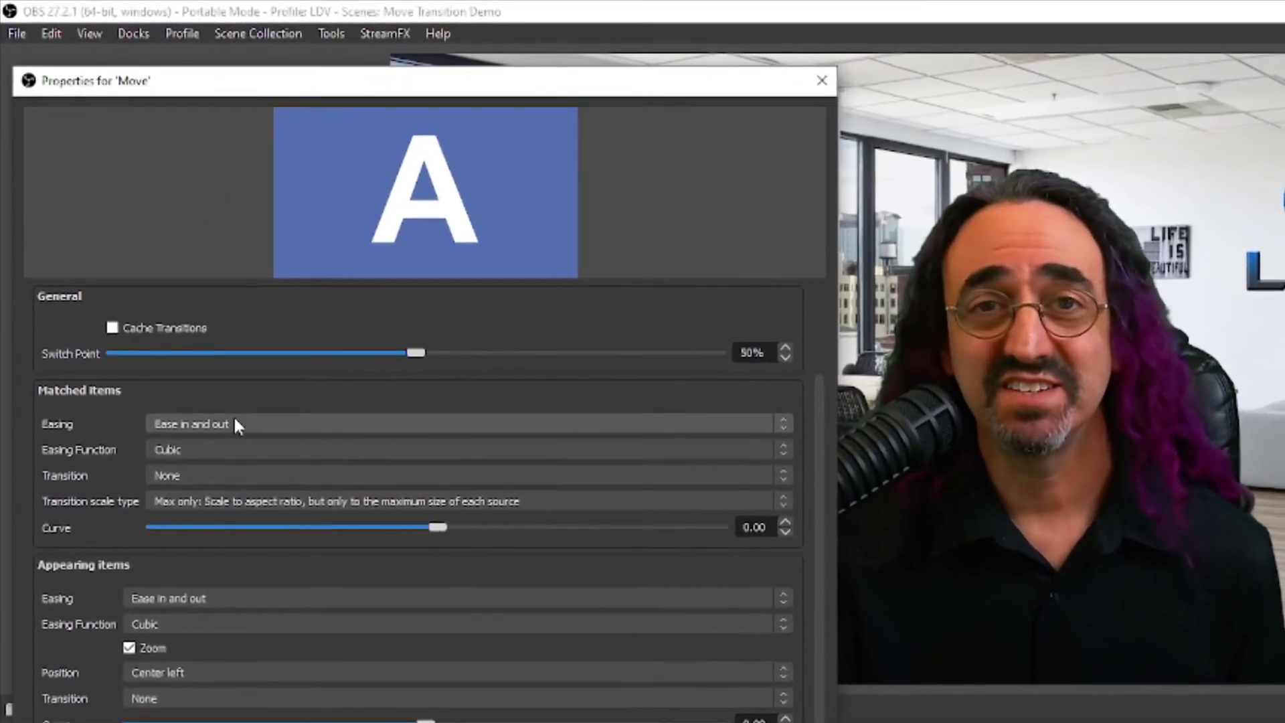
left_click(159, 286)
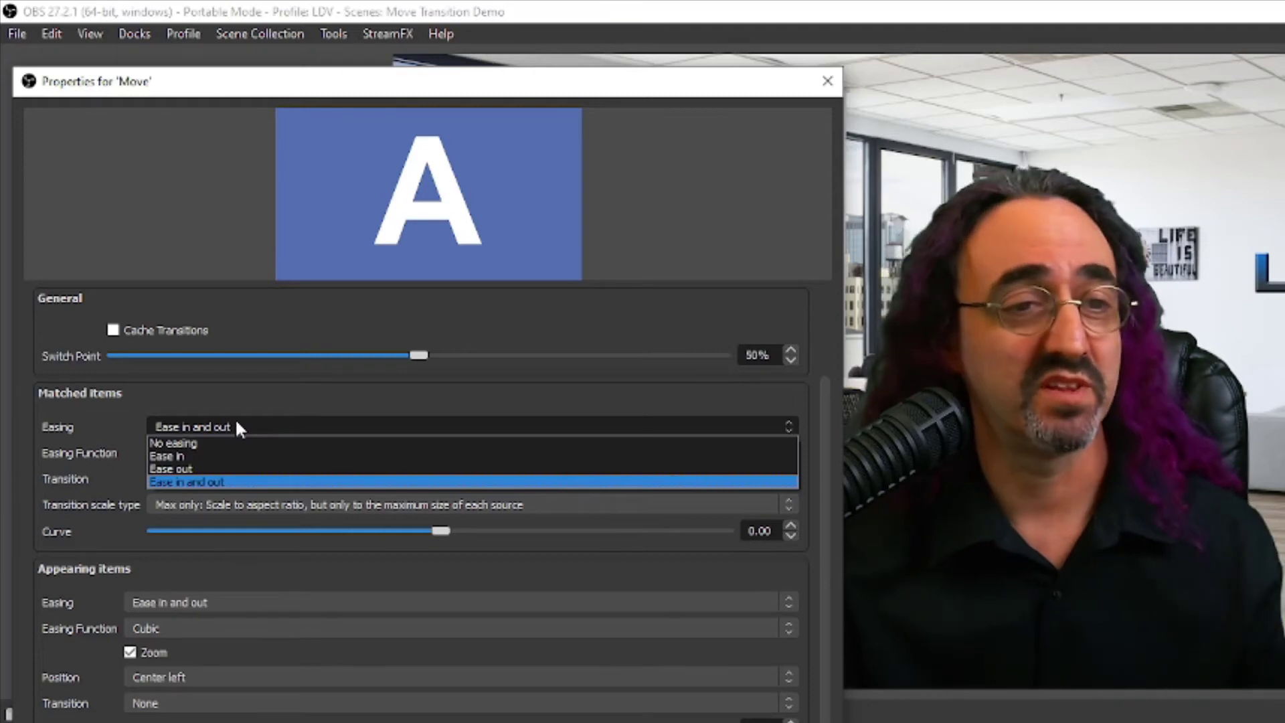
left_click(237, 423)
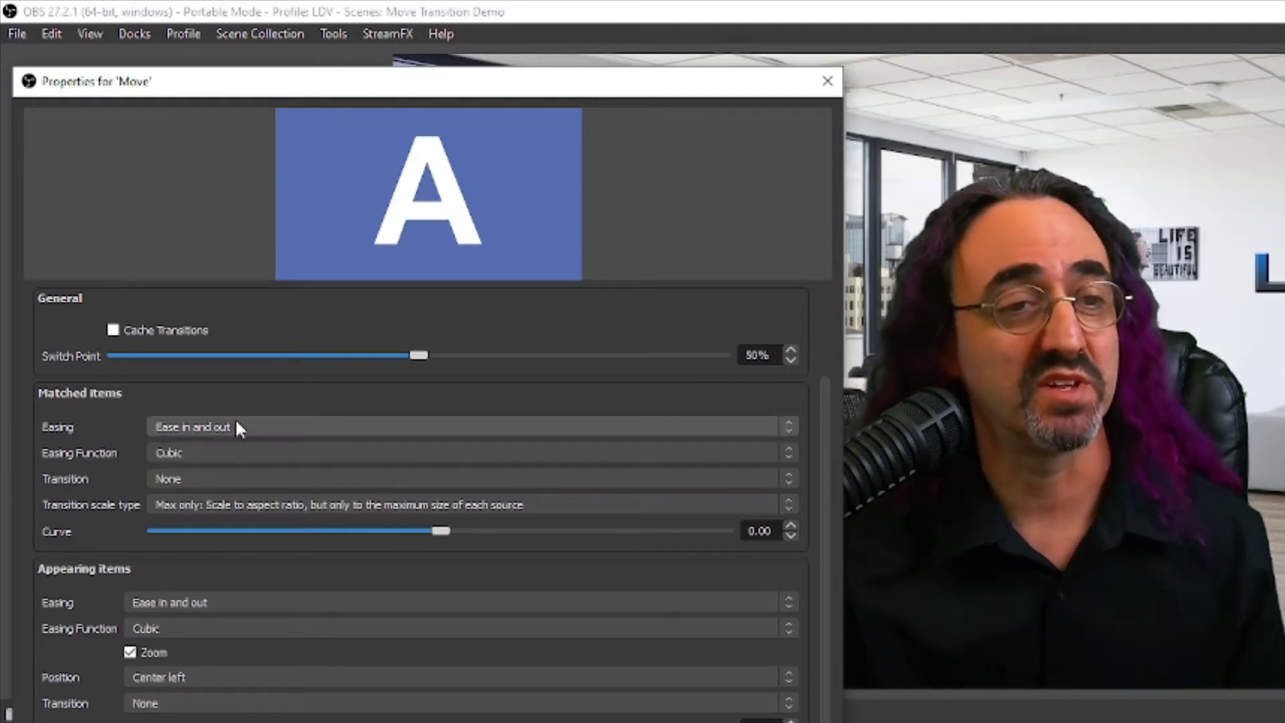
left_click(223, 452)
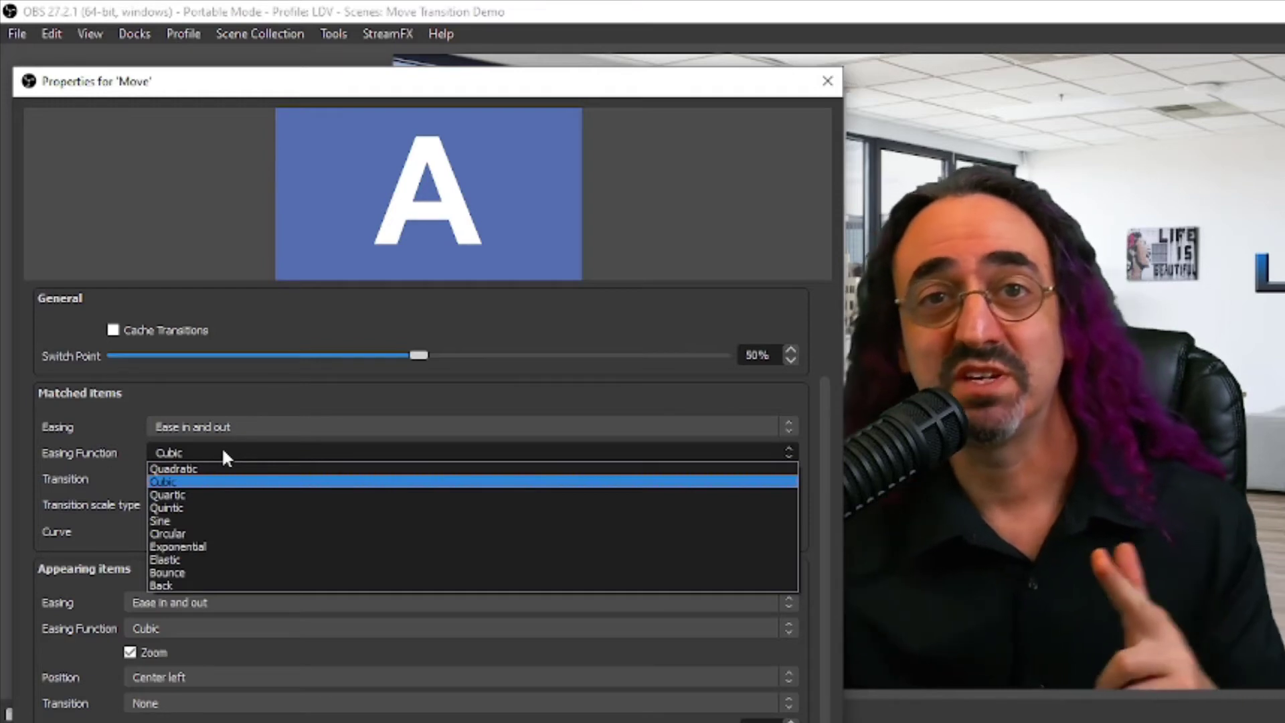
left_click(224, 452)
left_click(223, 452)
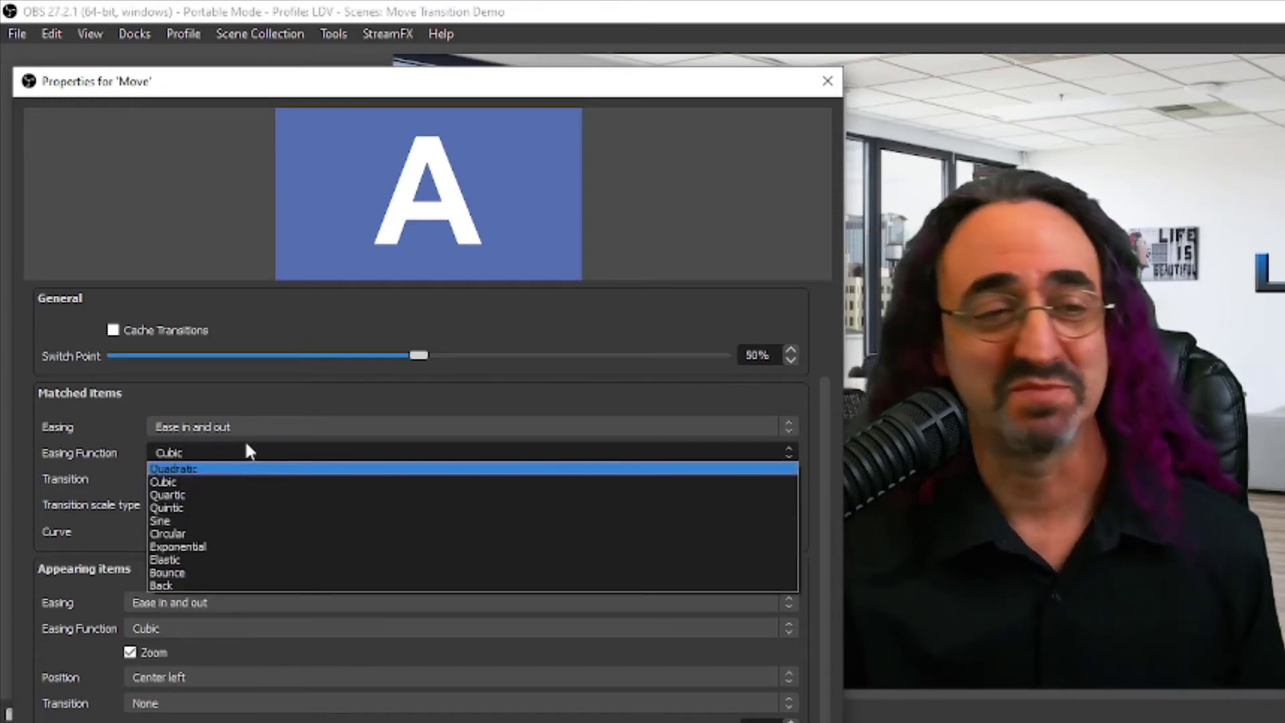
left_click(118, 417)
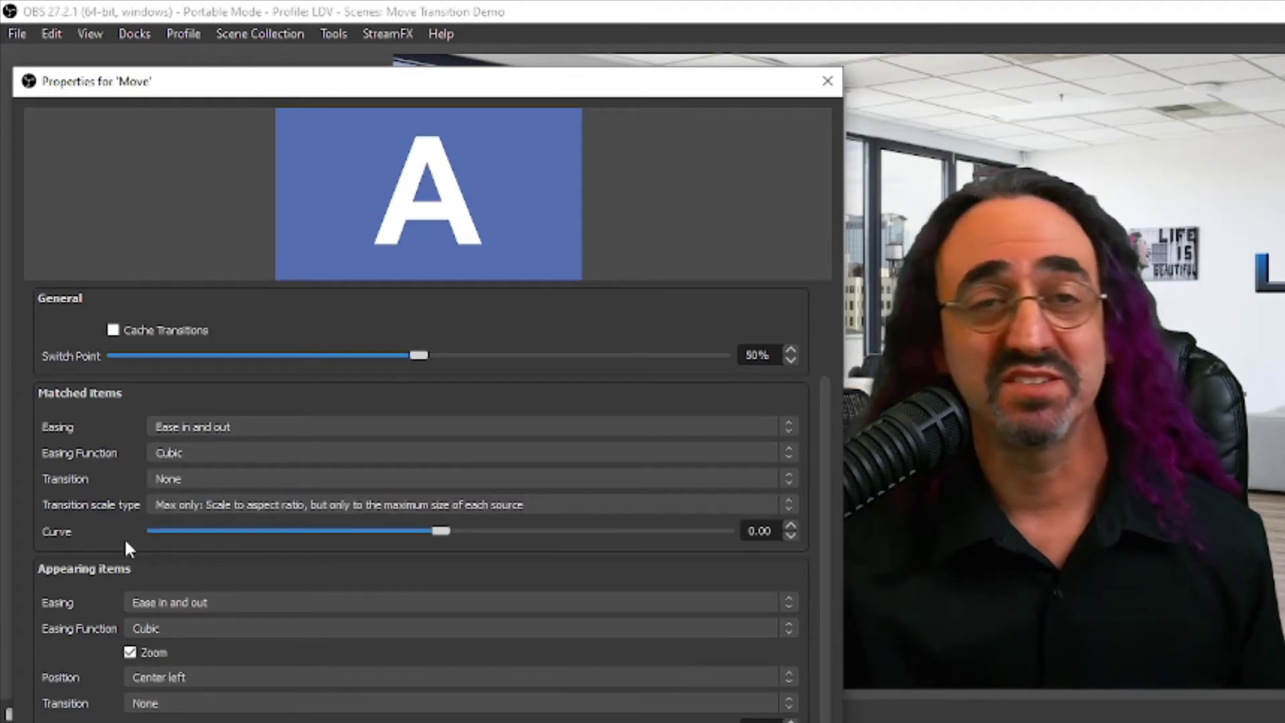
scroll(123, 536, "down", 2)
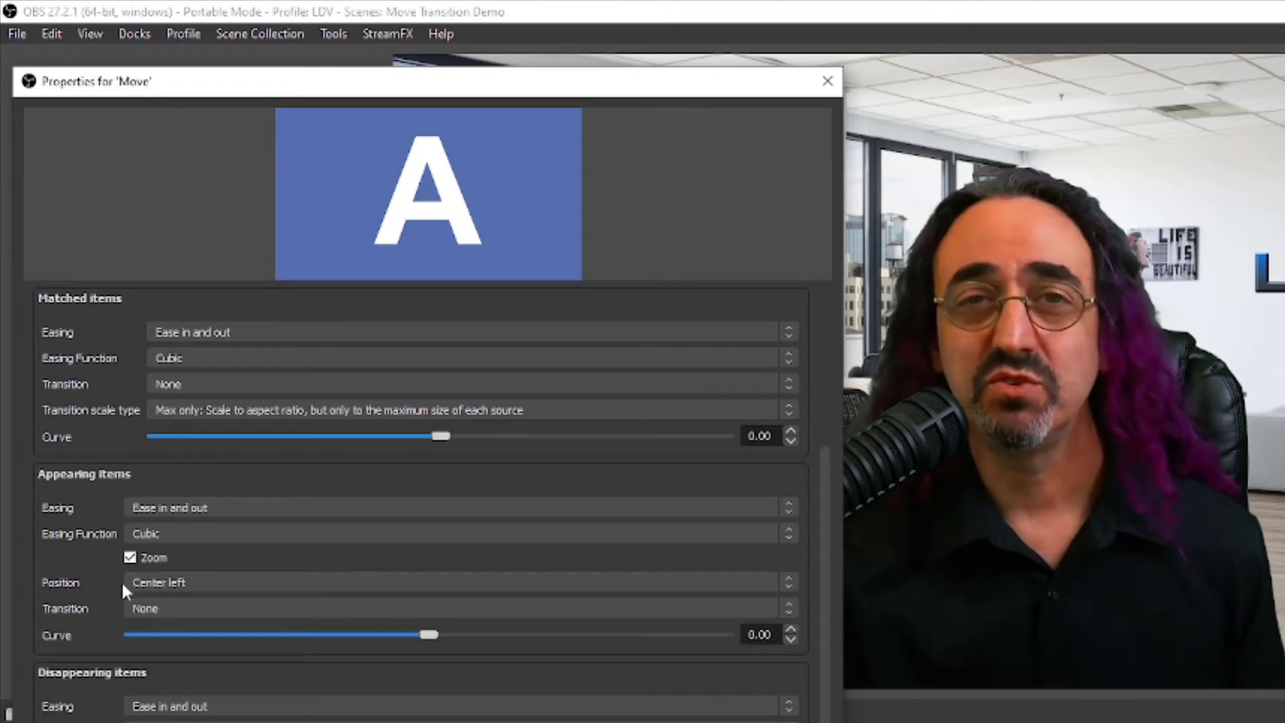
Set appearing items' Position to Left and leave their Transition at None
left_click(213, 587)
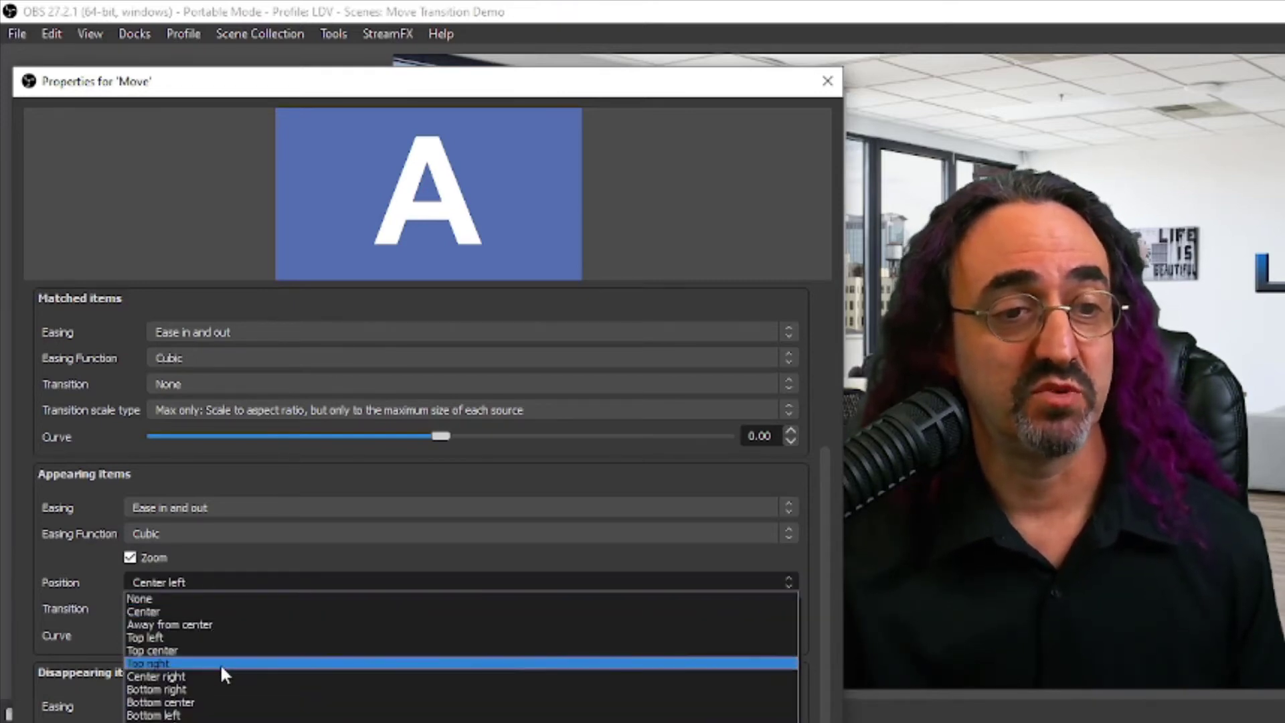
left_click(161, 719)
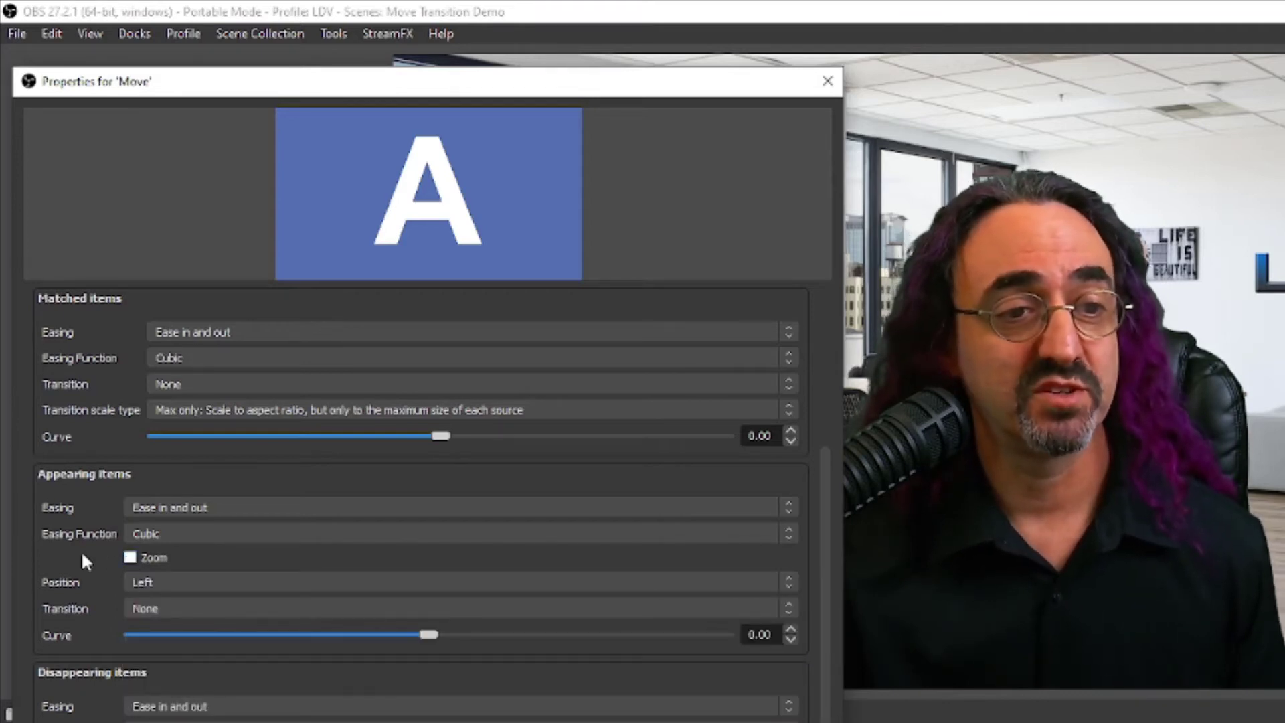
left_click(164, 608)
left_click(178, 608)
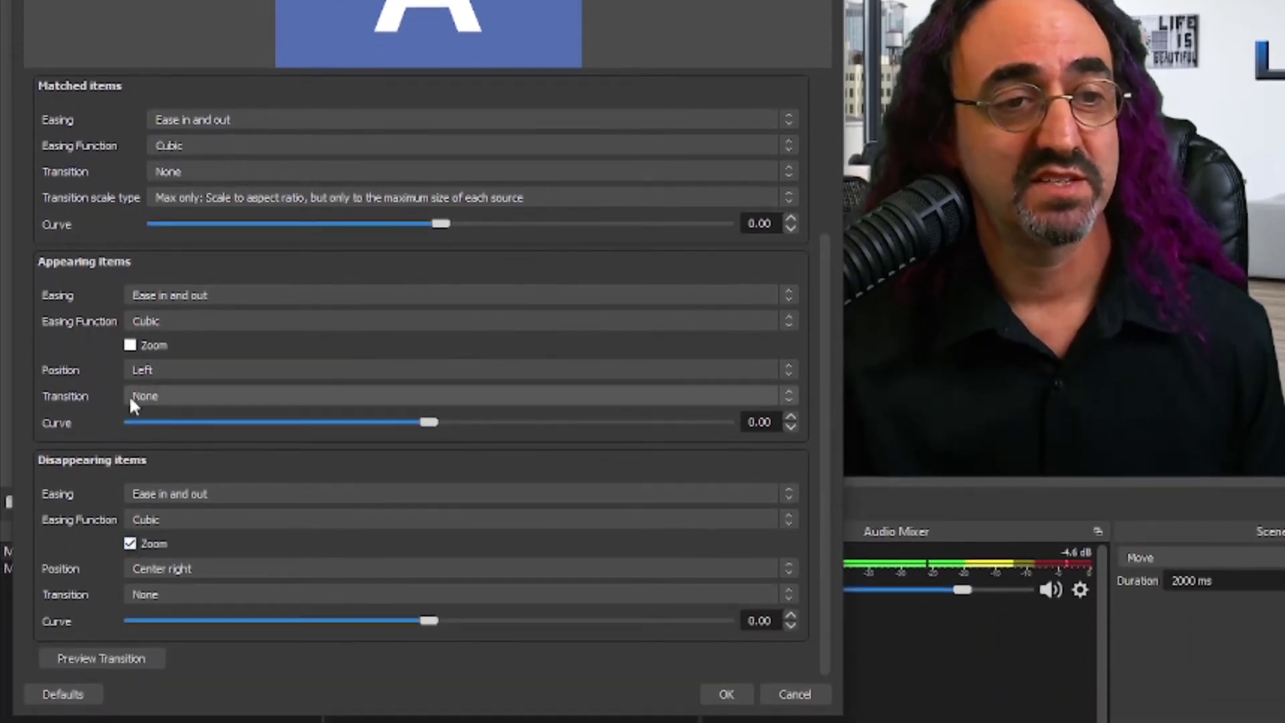
Turn off Zoom for disappearing items and set their Position to Bottom
left_click(130, 543)
left_click(166, 567)
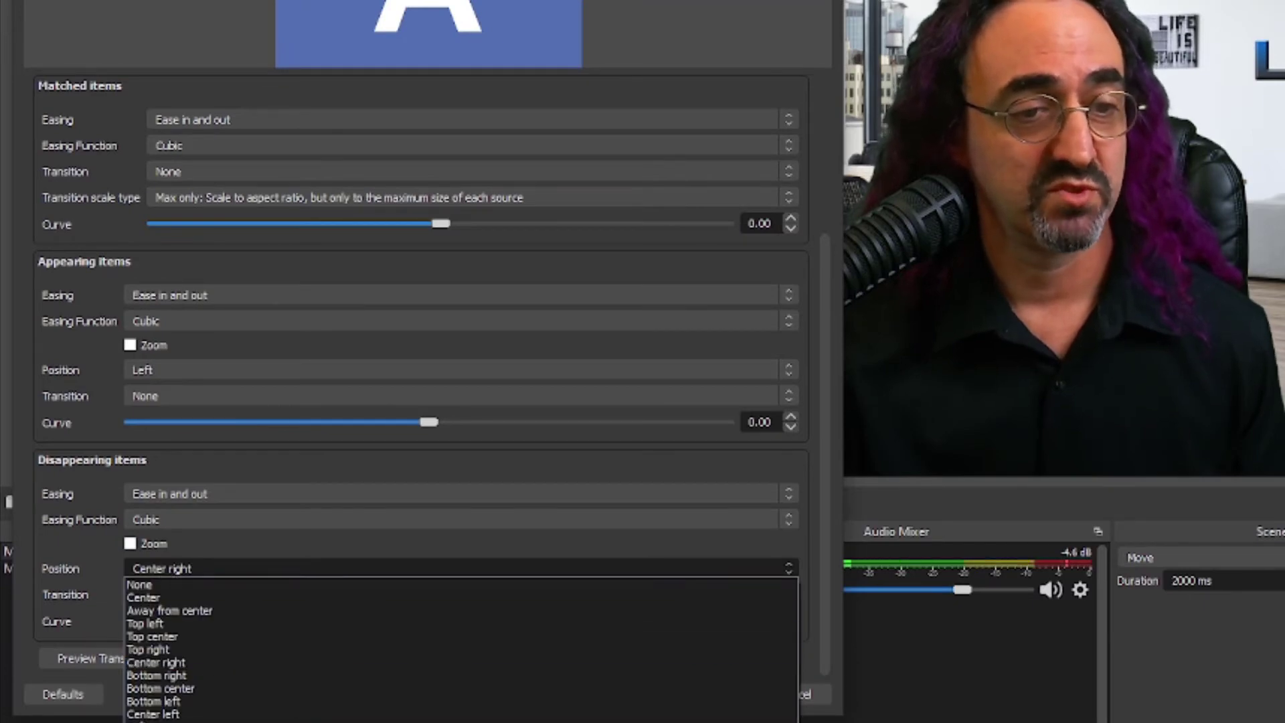
left_click(154, 722)
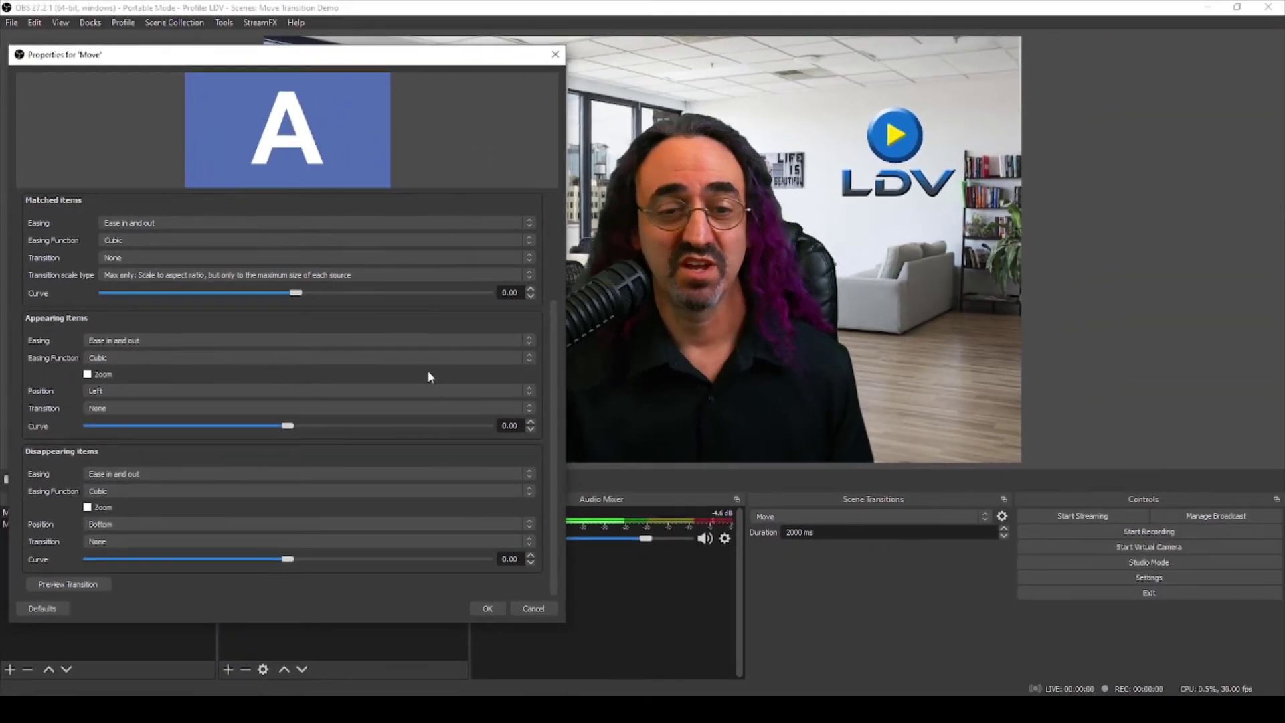
Save the Move transition properties and keep Move as the active scene transition
left_click(487, 608)
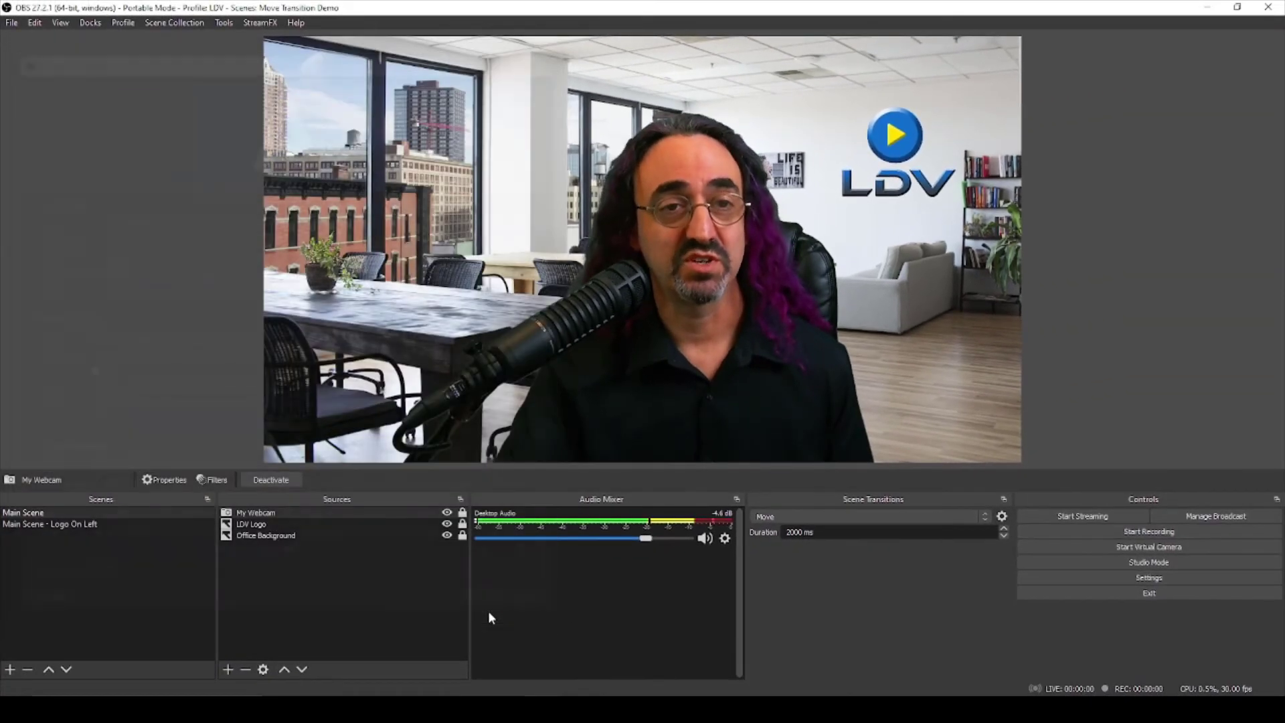
left_click(809, 520)
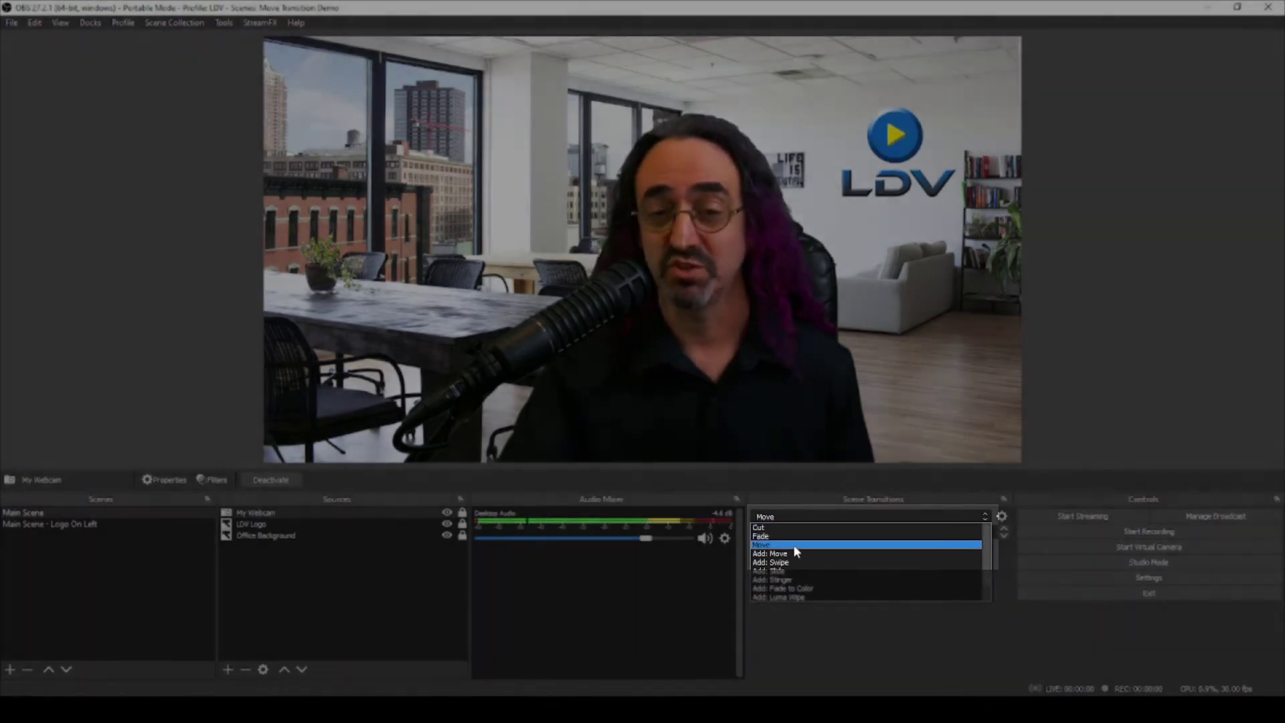
key("Escape")
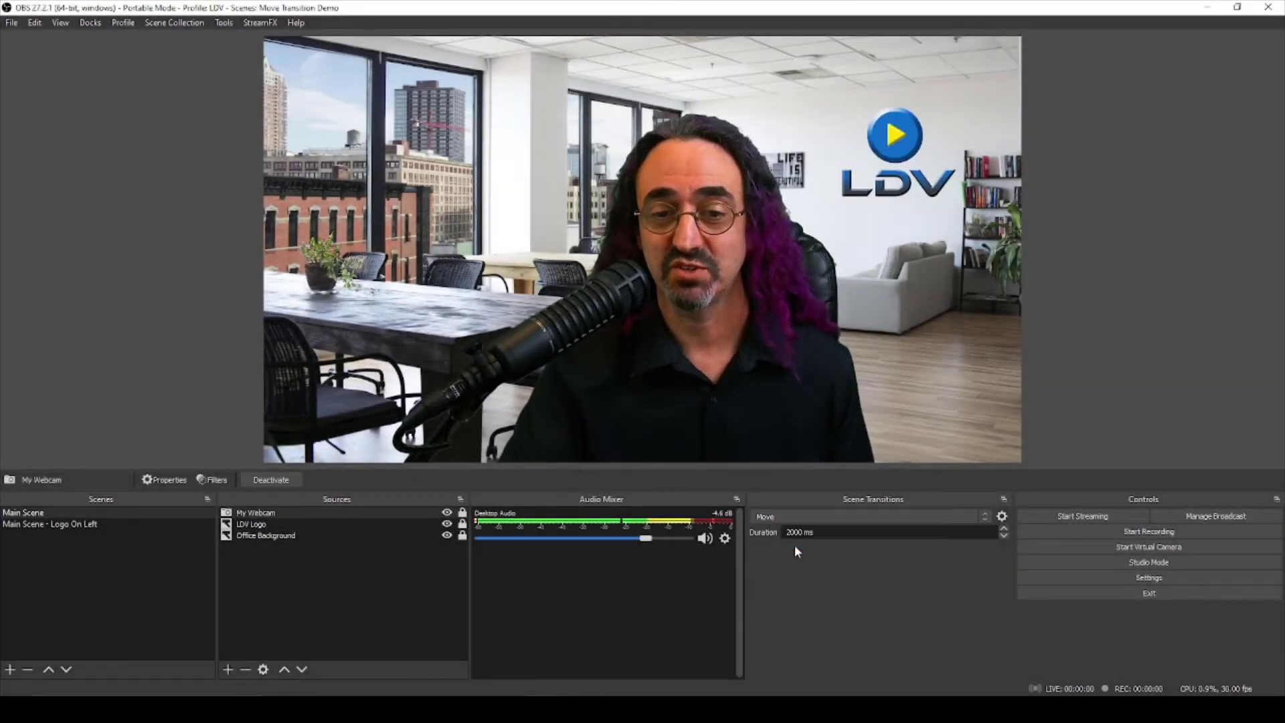
Switch between Main Scene and Main Scene - Logo On Left to watch the logo slide
left_click(44, 526)
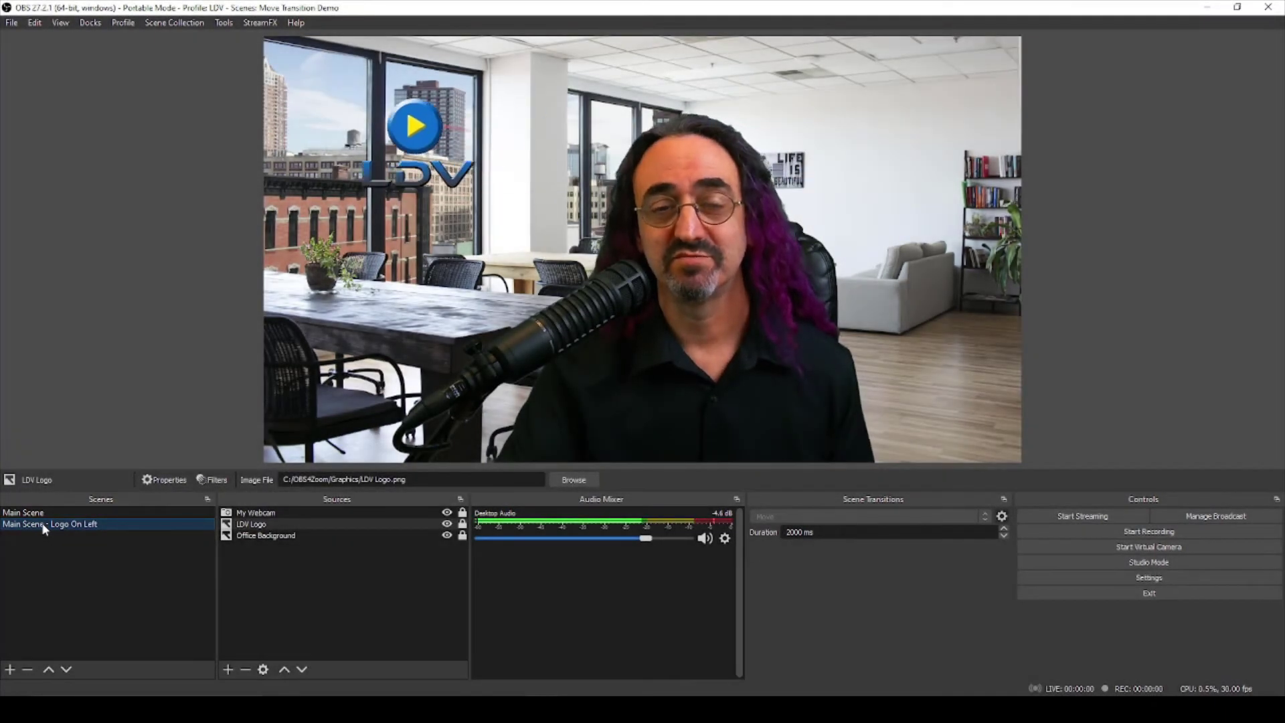
left_click(47, 513)
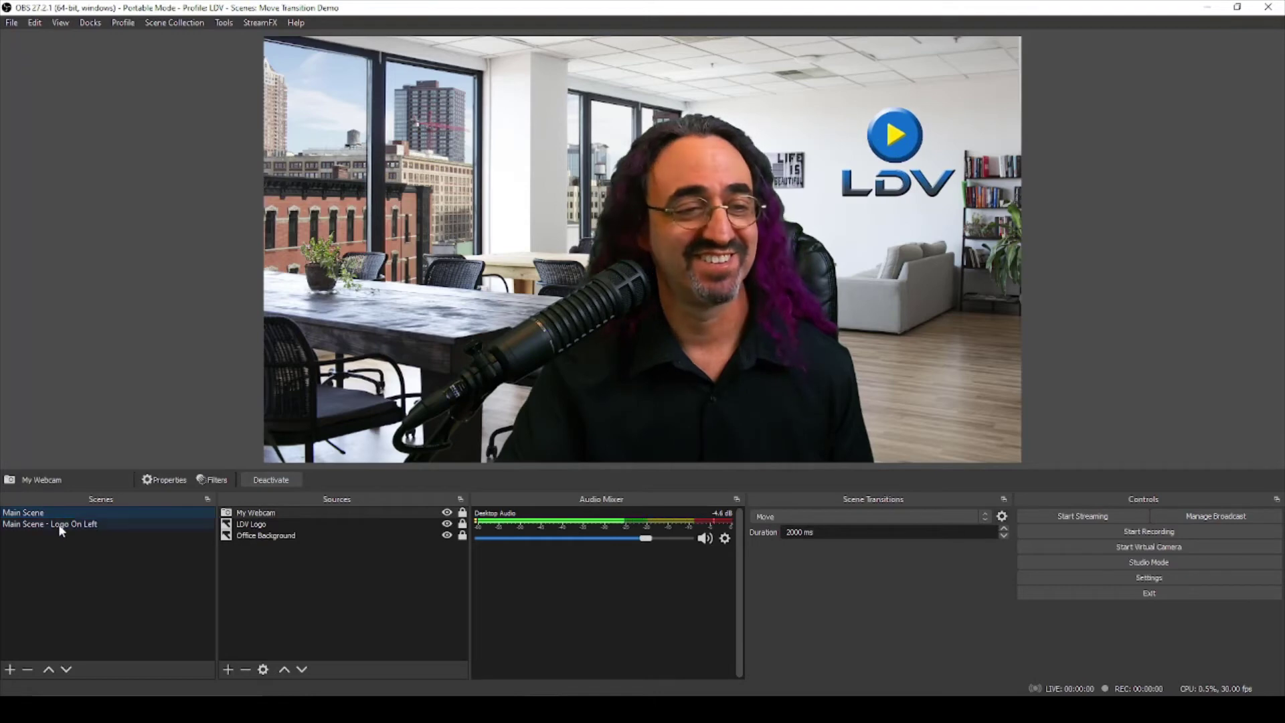
left_click(58, 525)
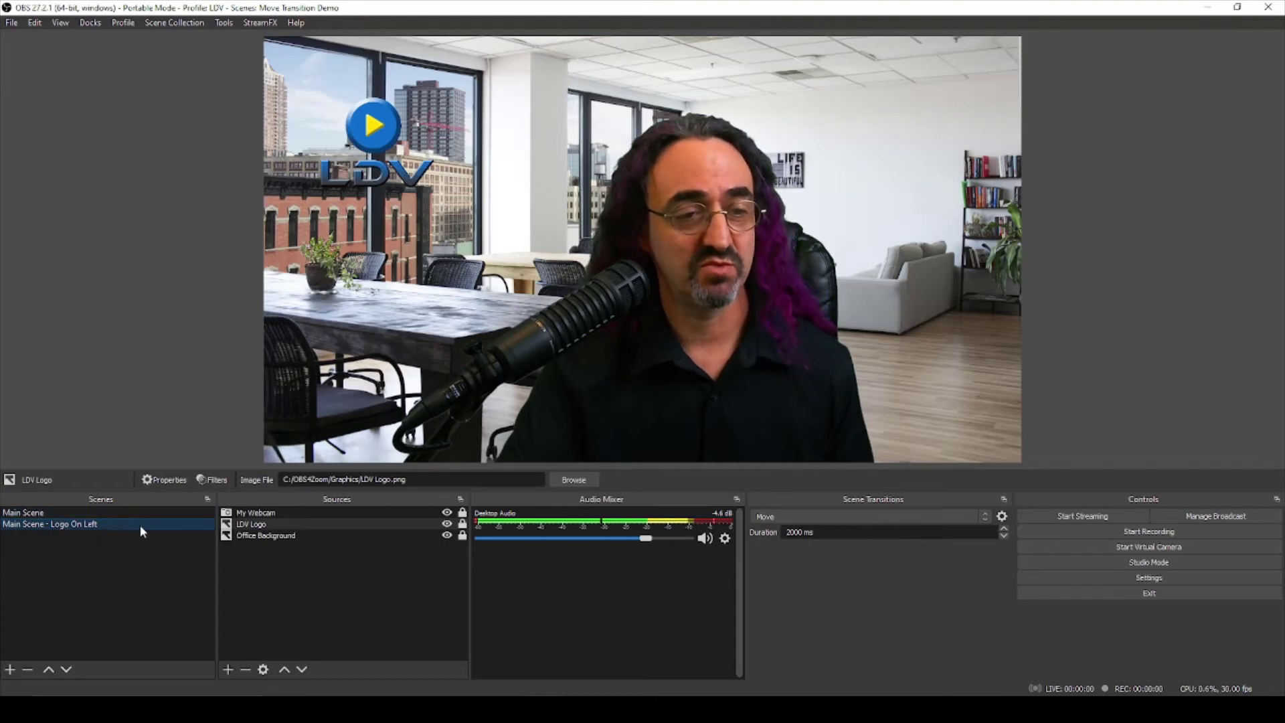
Hide, then re-show, the LDV Logo in Logo On Left while testing Move between scenes
left_click(447, 524)
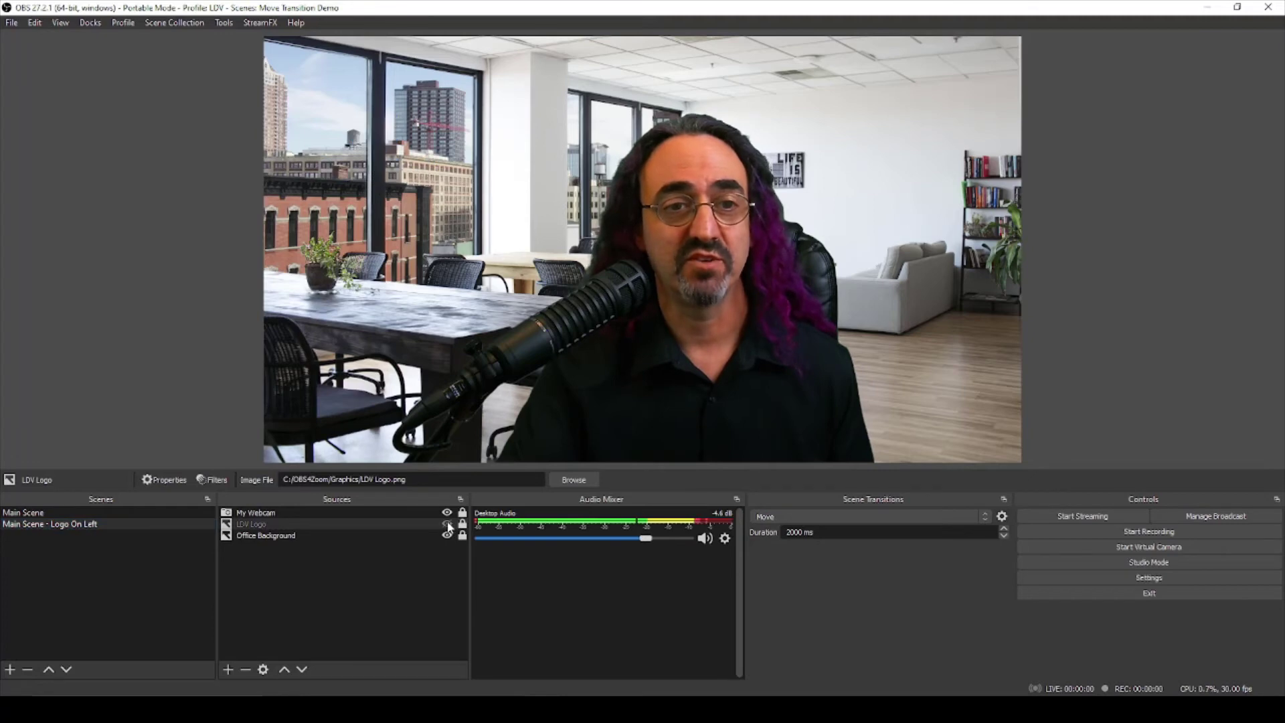
left_click(65, 512)
left_click(65, 513)
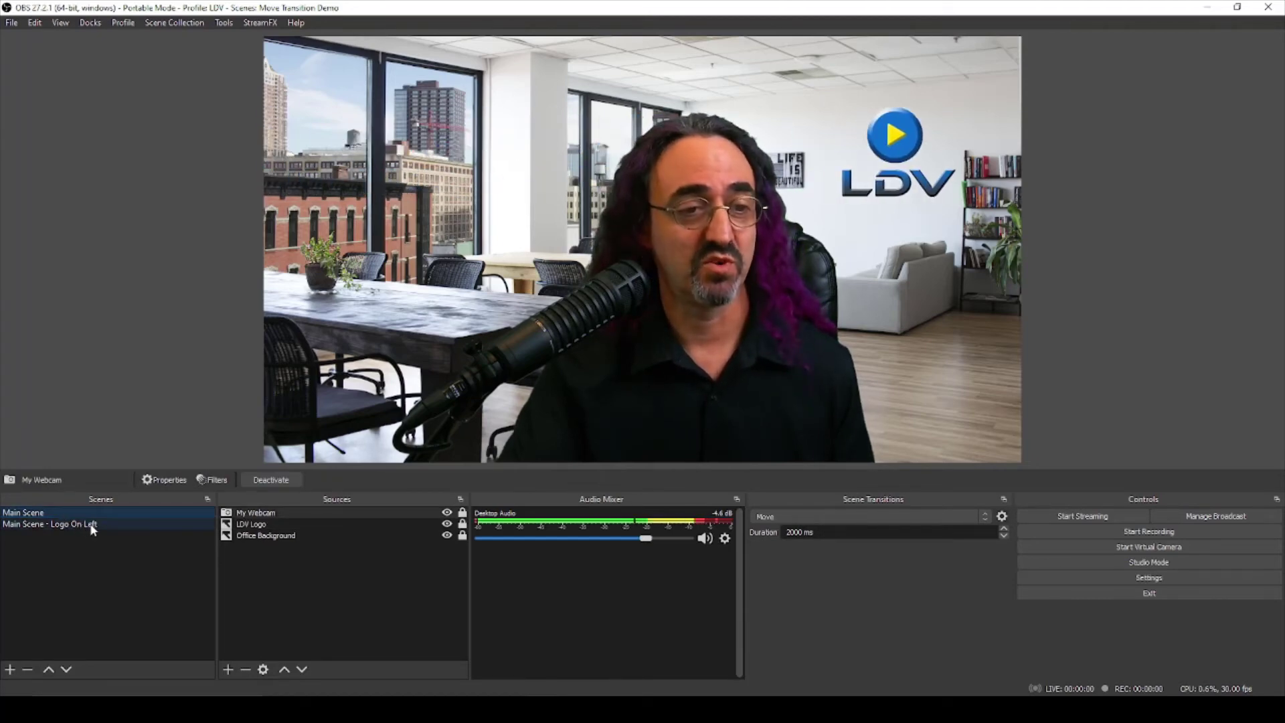
left_click(93, 526)
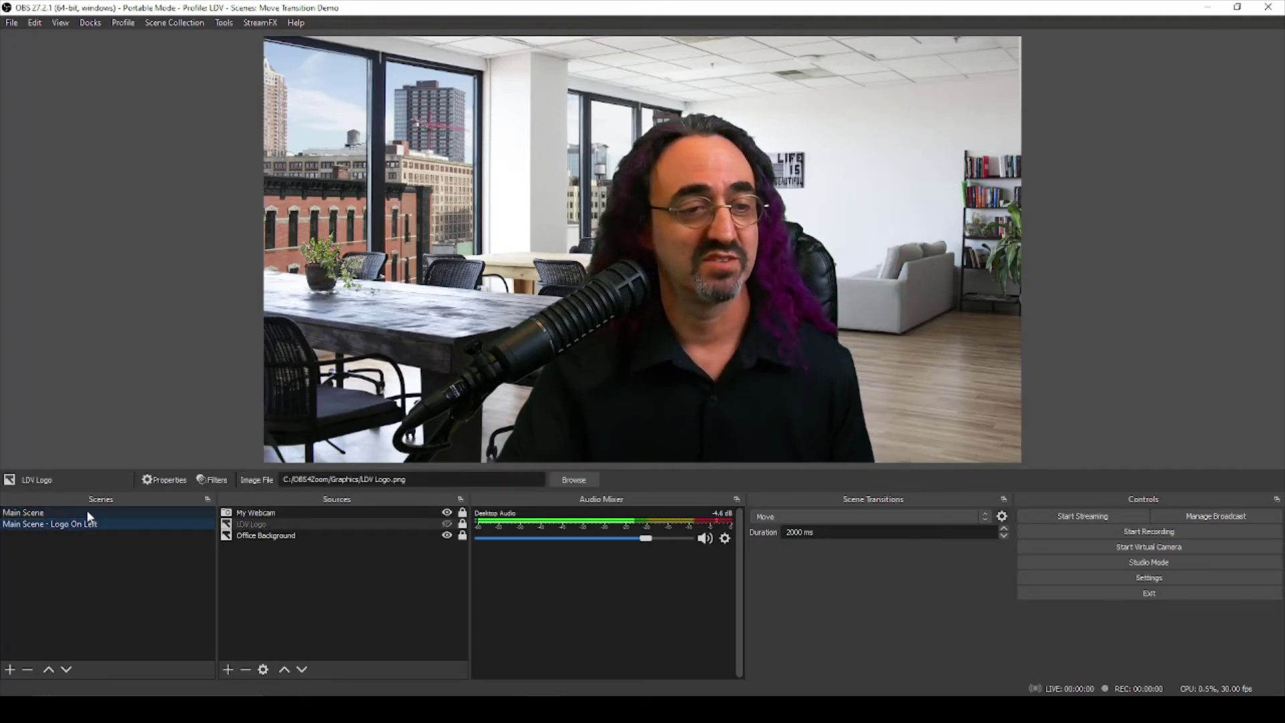
left_click(86, 510)
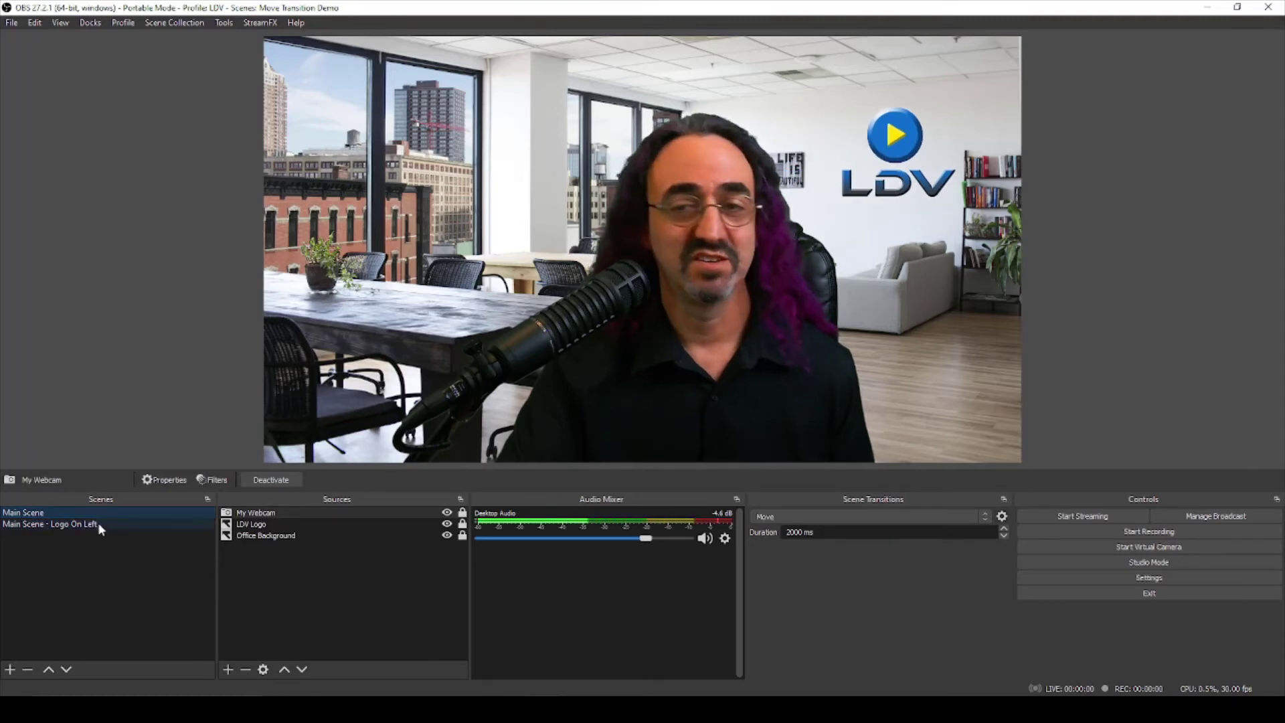
left_click(98, 524)
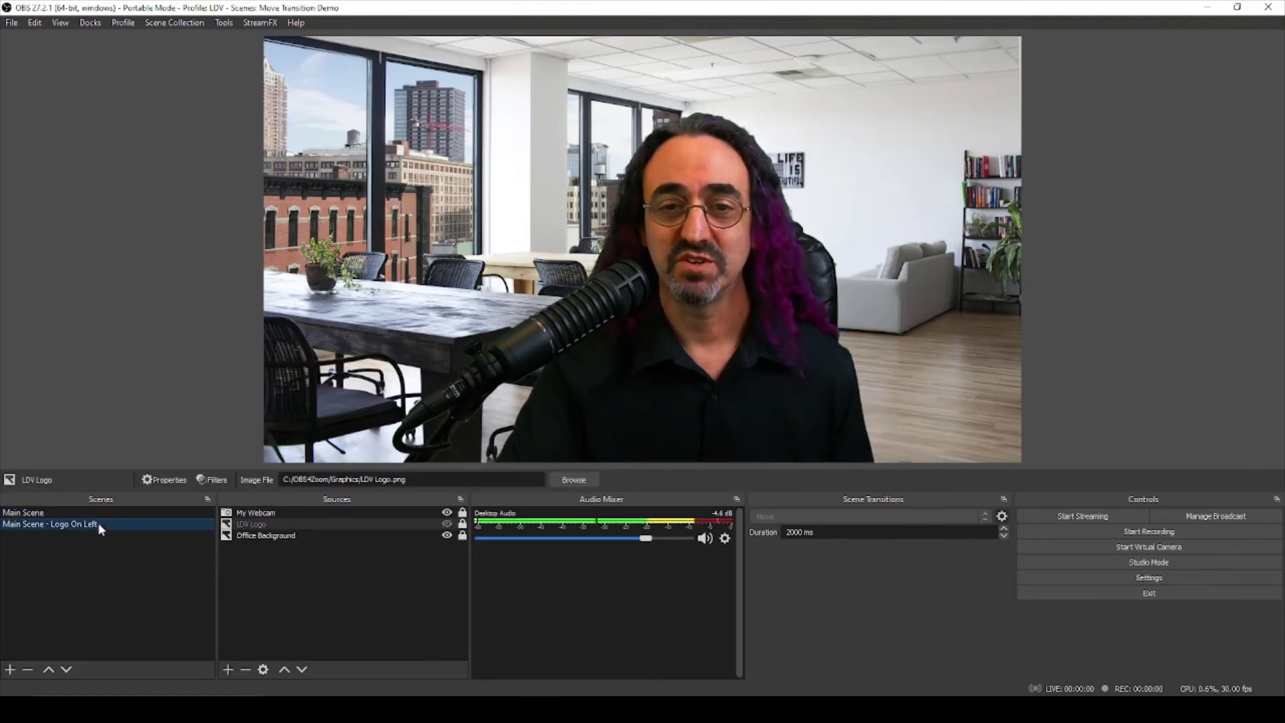
left_click(447, 525)
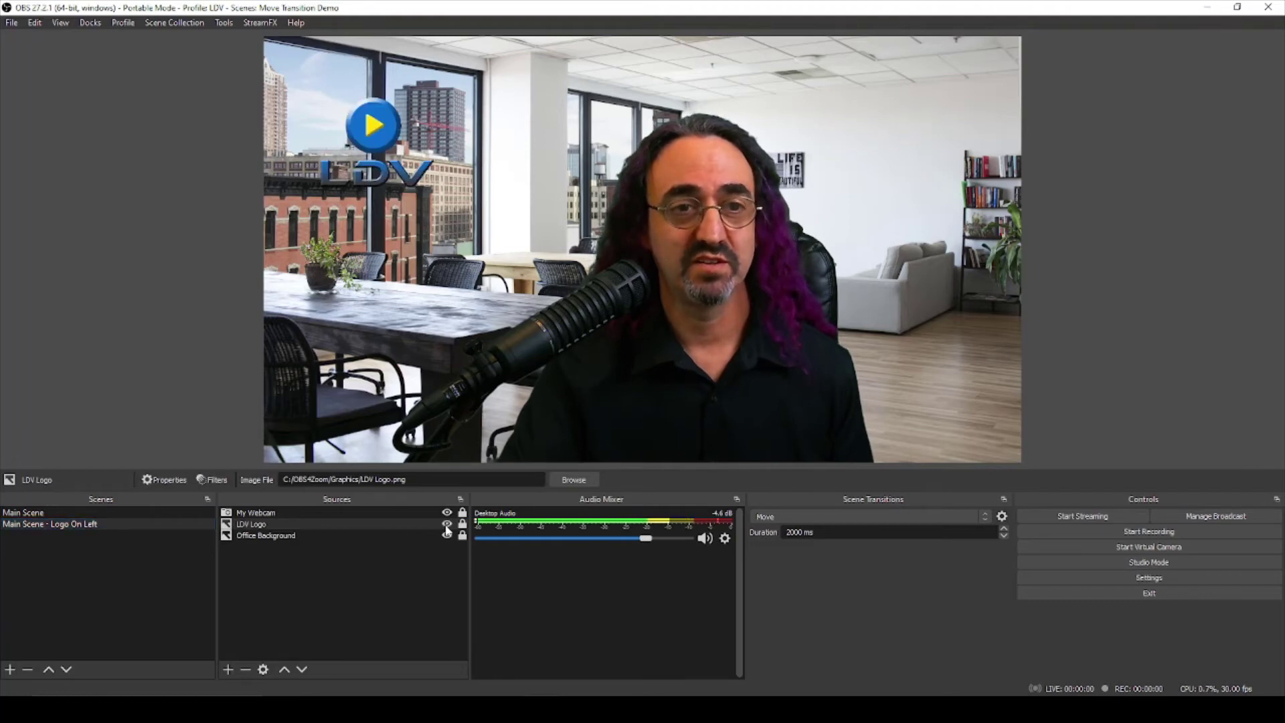
left_click(89, 514)
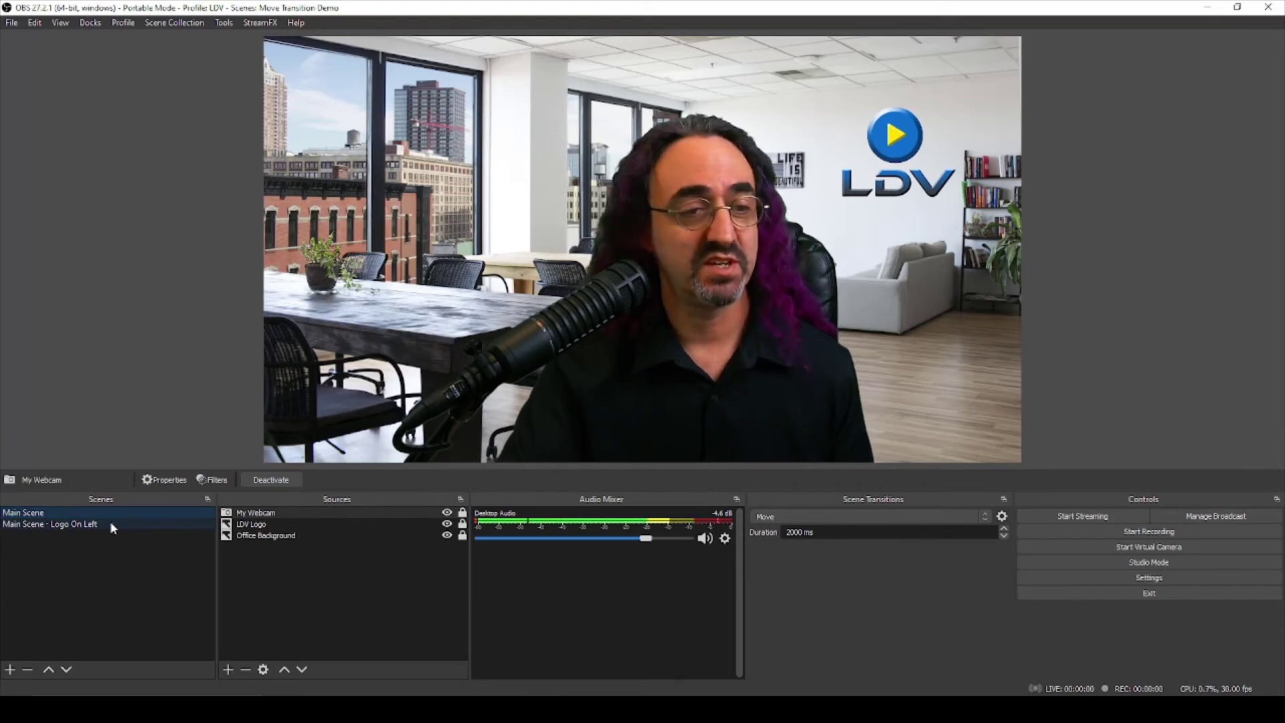
left_click(110, 521)
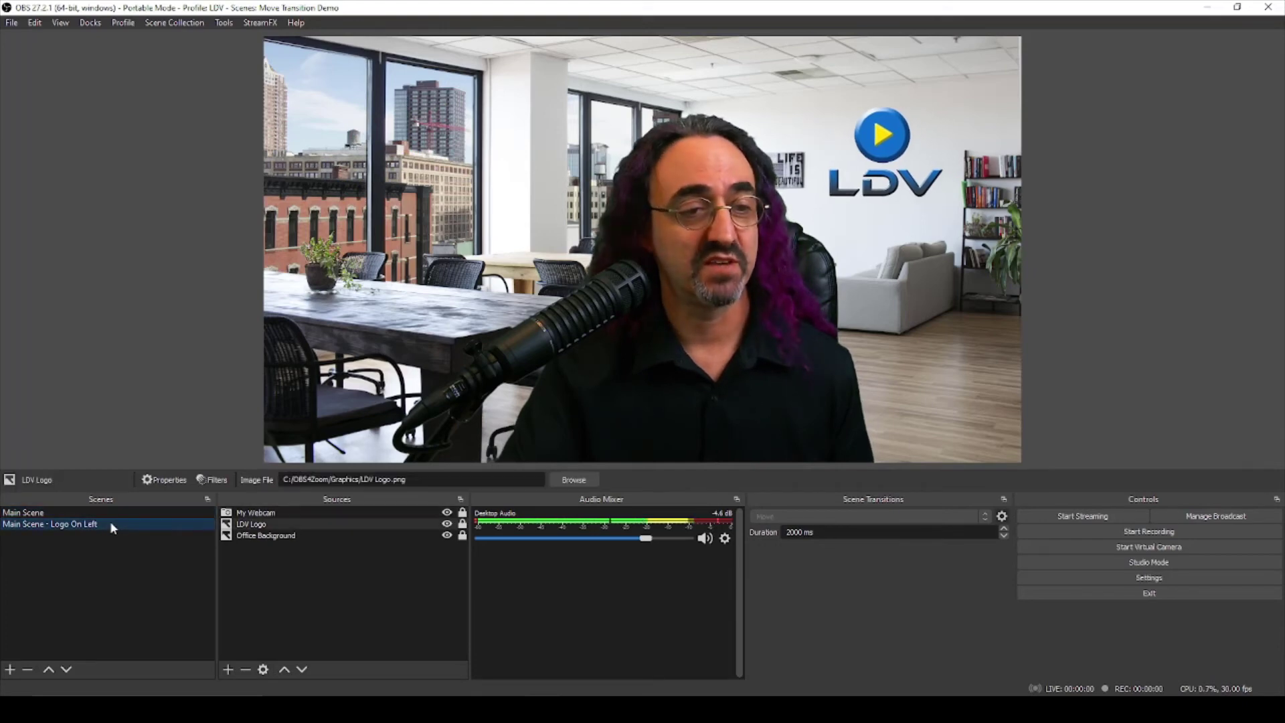
left_click(447, 512)
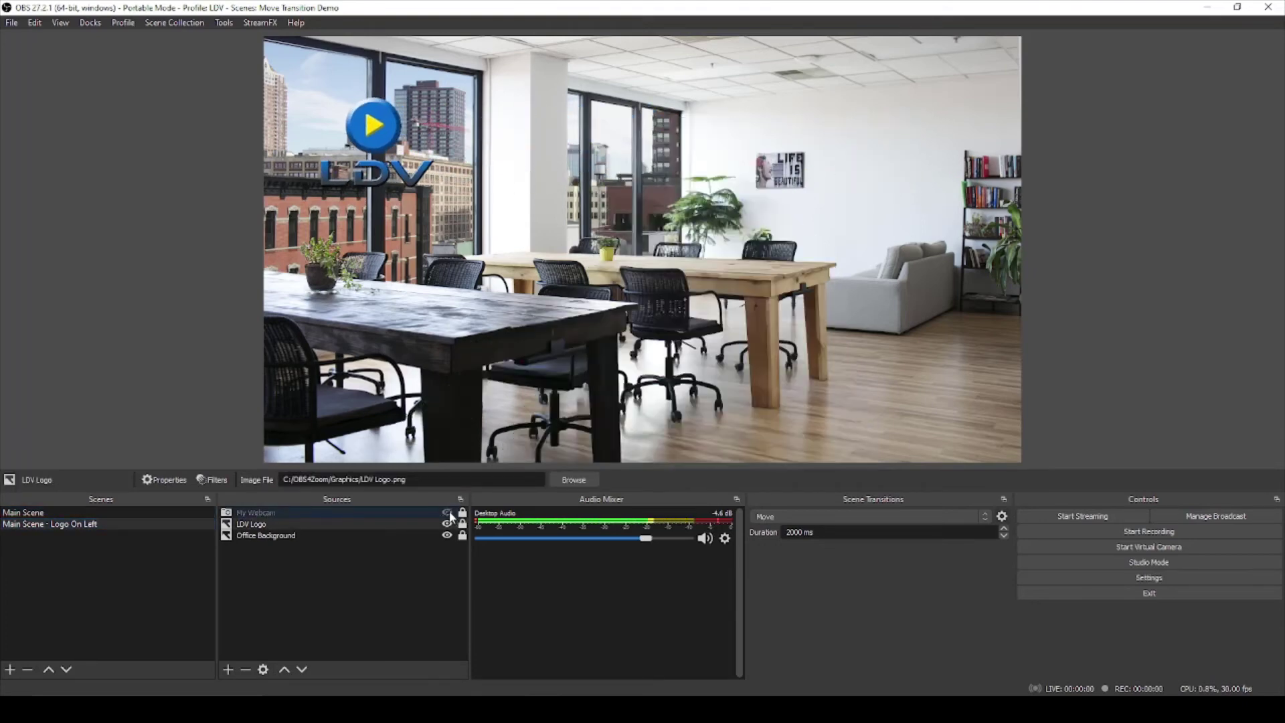
left_click(108, 511)
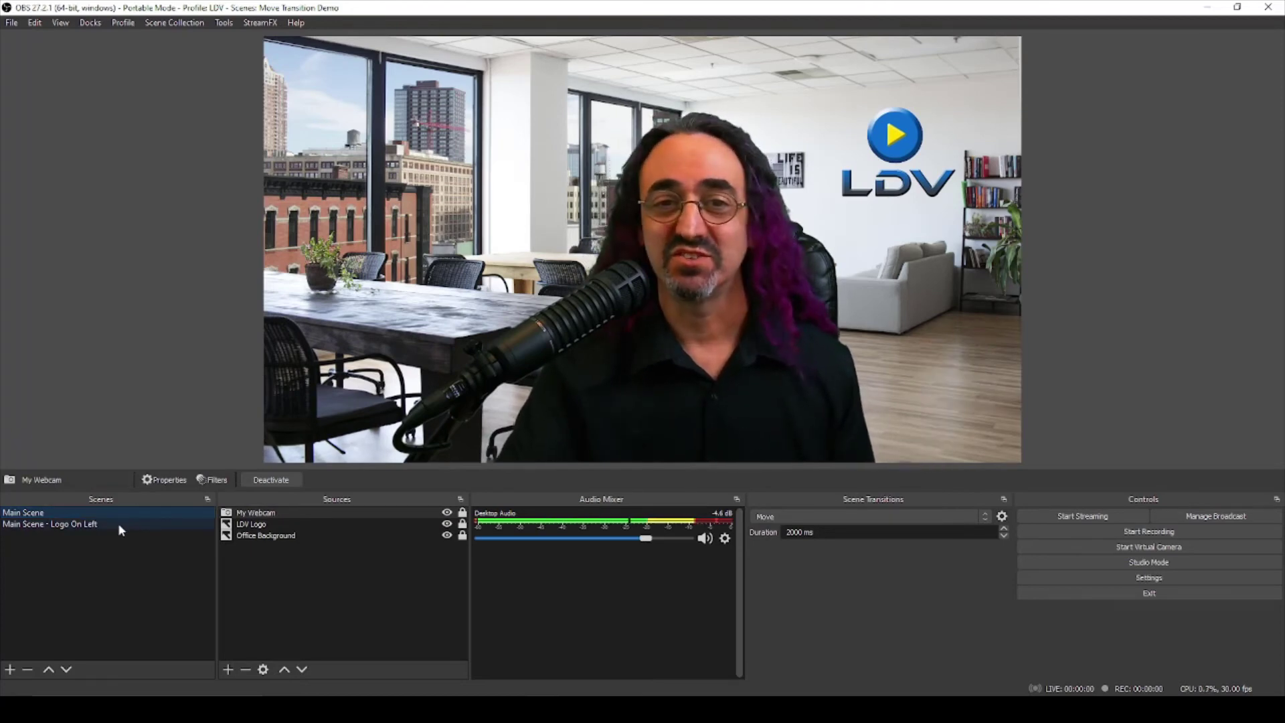
left_click(119, 524)
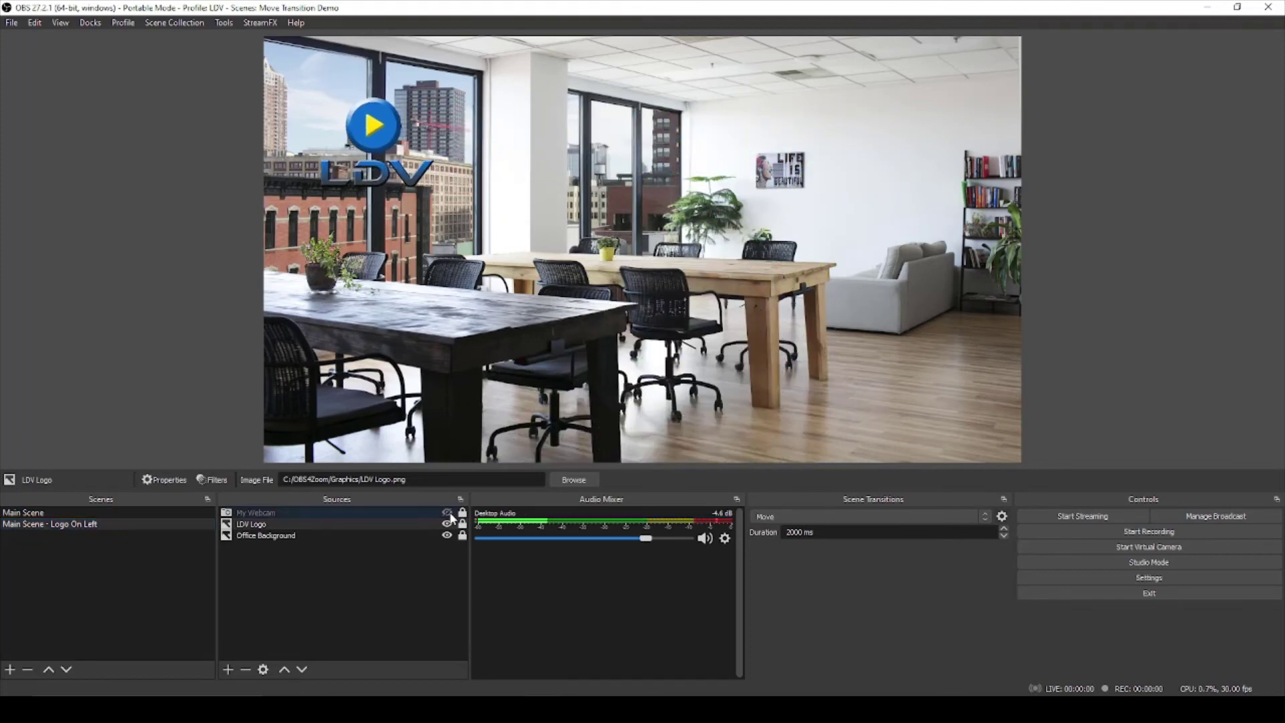
left_click(447, 512)
left_click(147, 512)
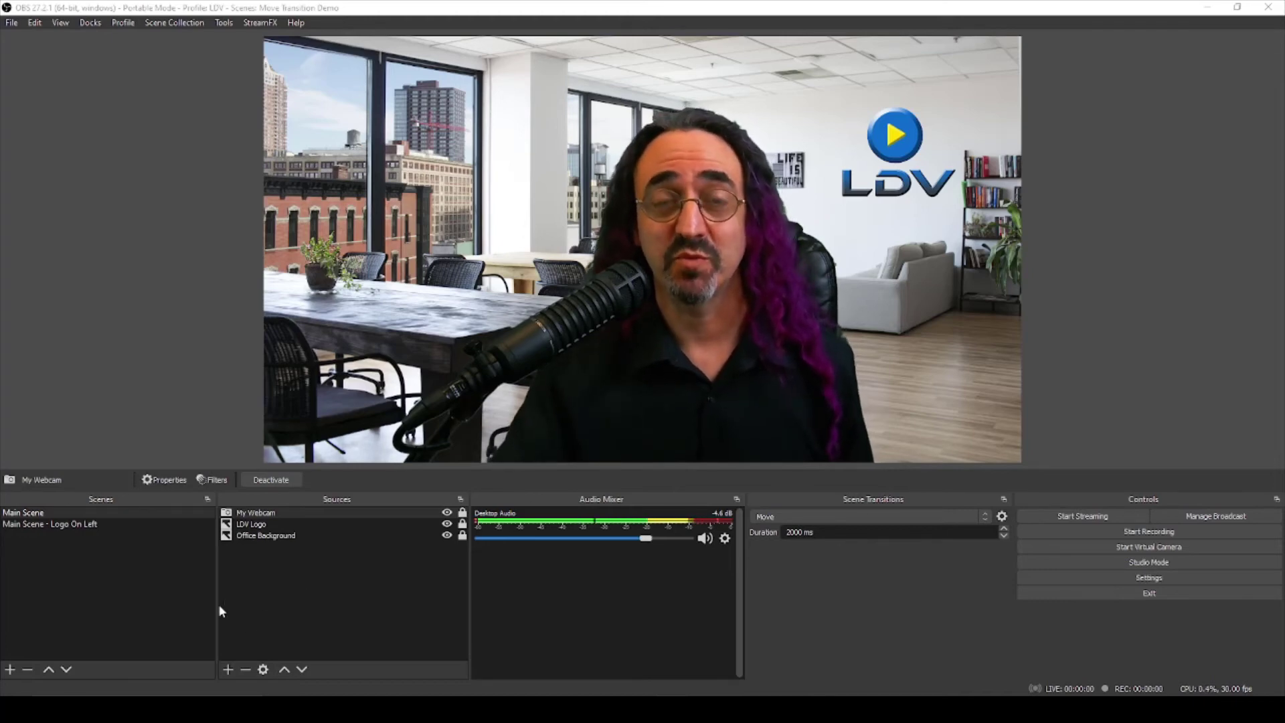
Duplicate Main Scene as 'Main Scene - PPT'
right_click(77, 512)
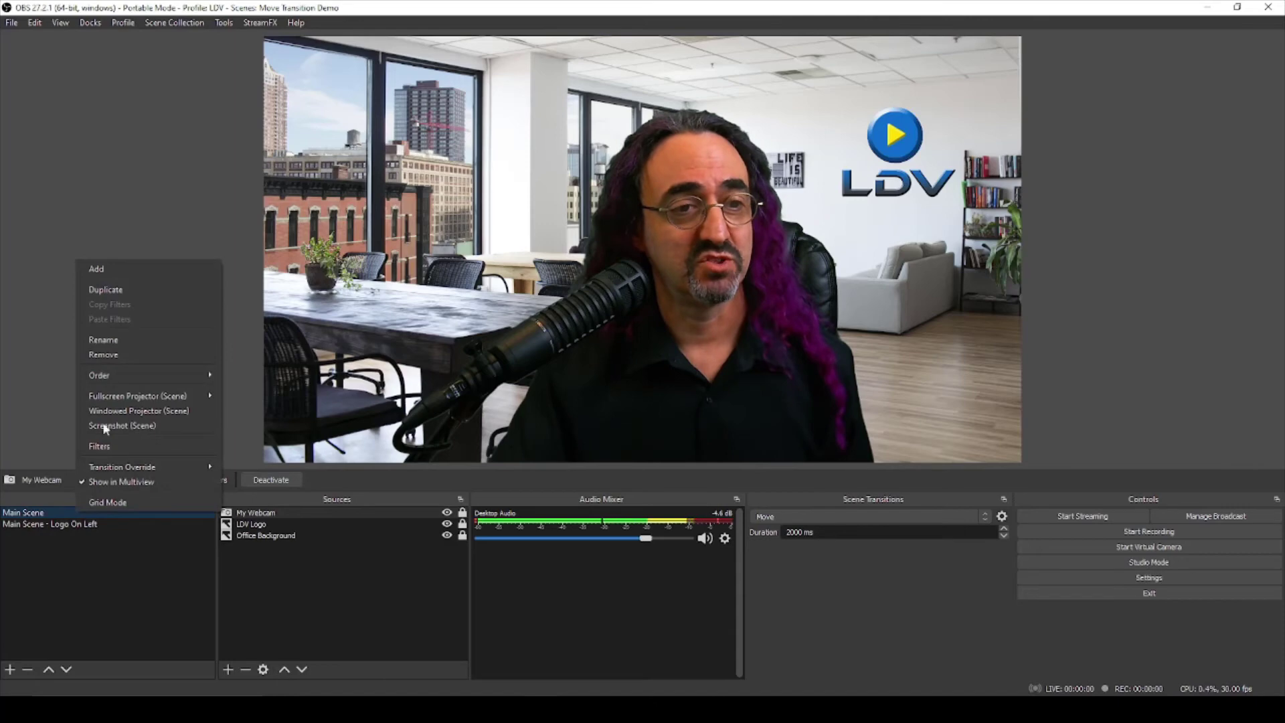
left_click(106, 291)
key("End")
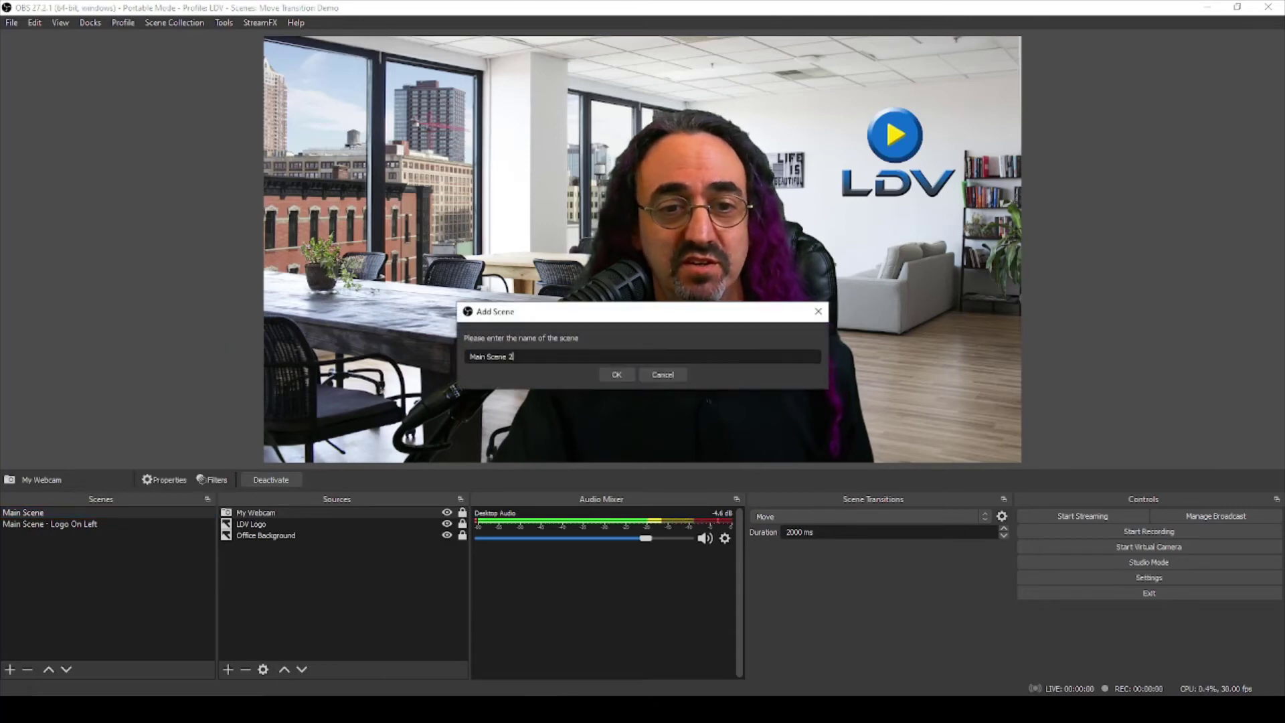
type("- PPT")
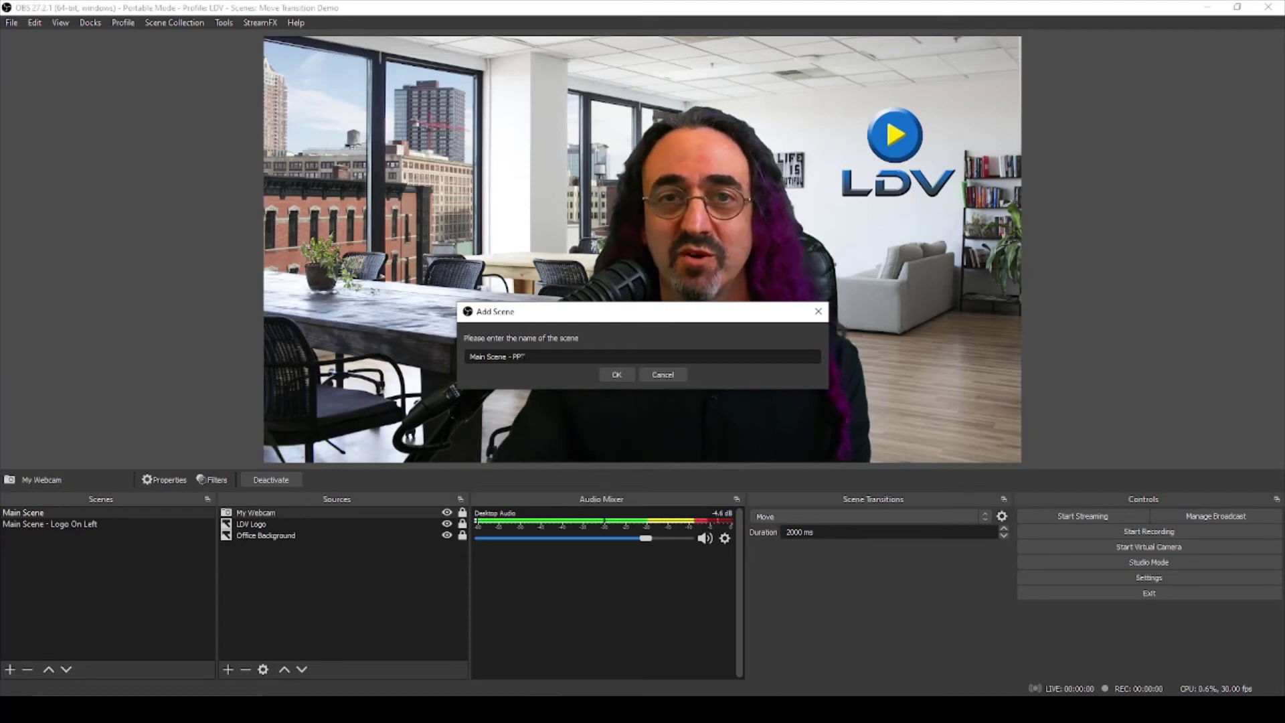
left_click(607, 374)
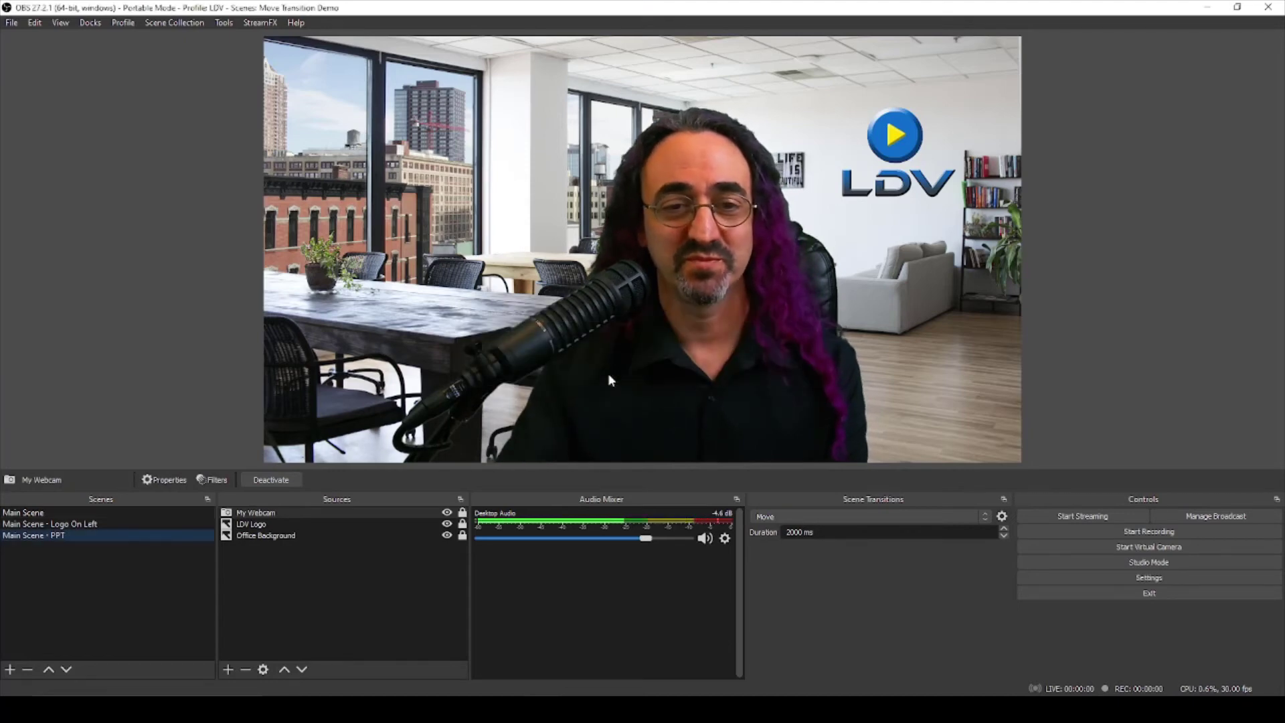
Add a Display Capture source named 'Monitor 2' capturing Display 2
right_click(277, 578)
mouse_move(324, 589)
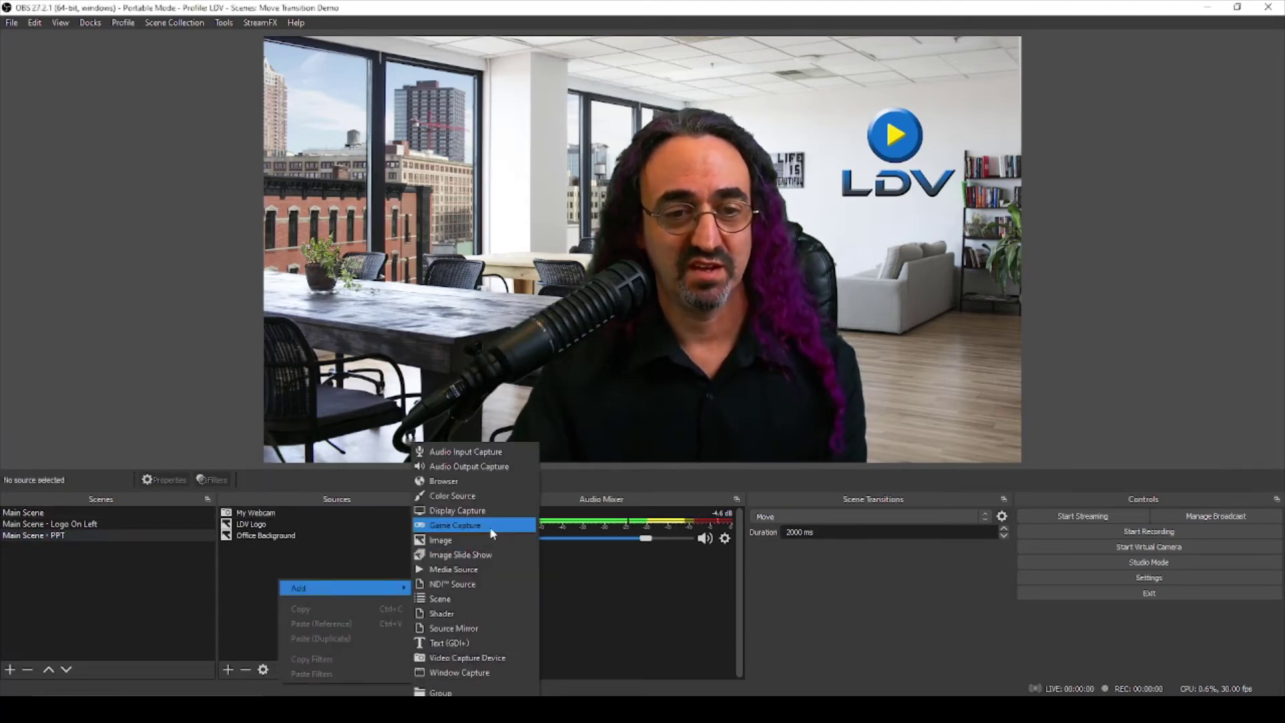
left_click(462, 510)
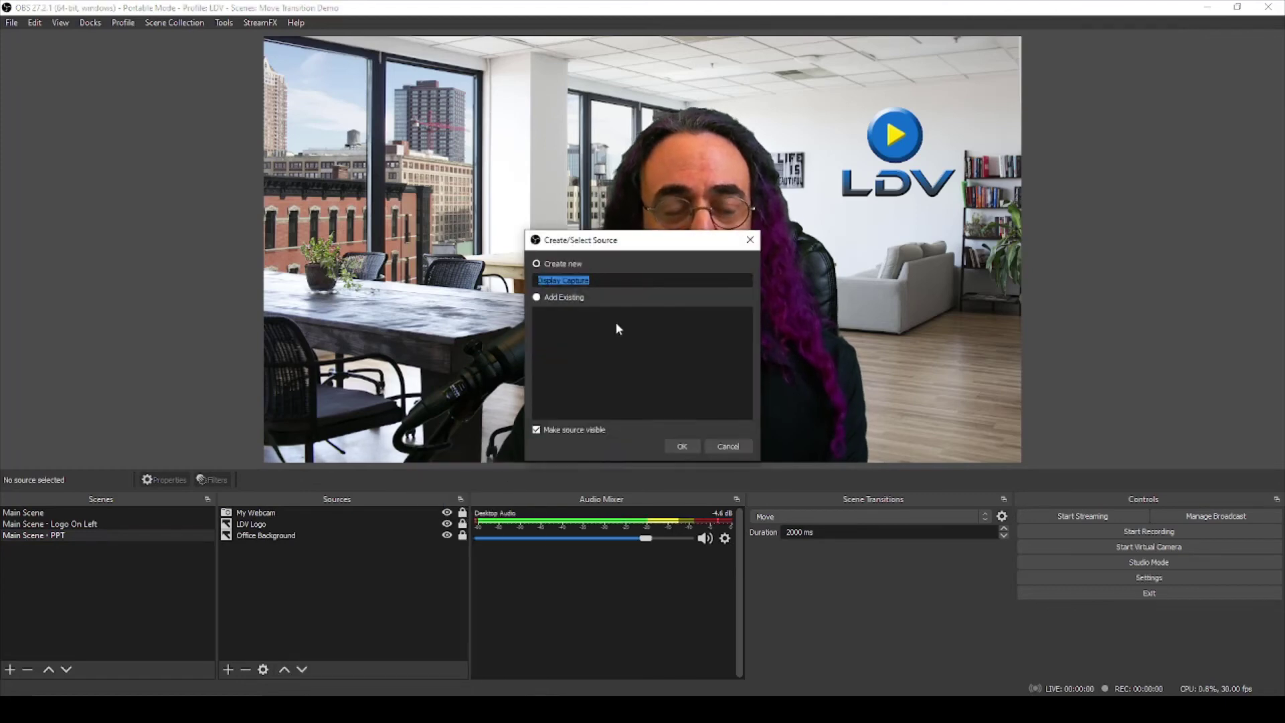
type("MOnit")
key("BackSpace")
key("BackSpace")
key("BackSpace")
key("BackSpace")
type("onitor 2")
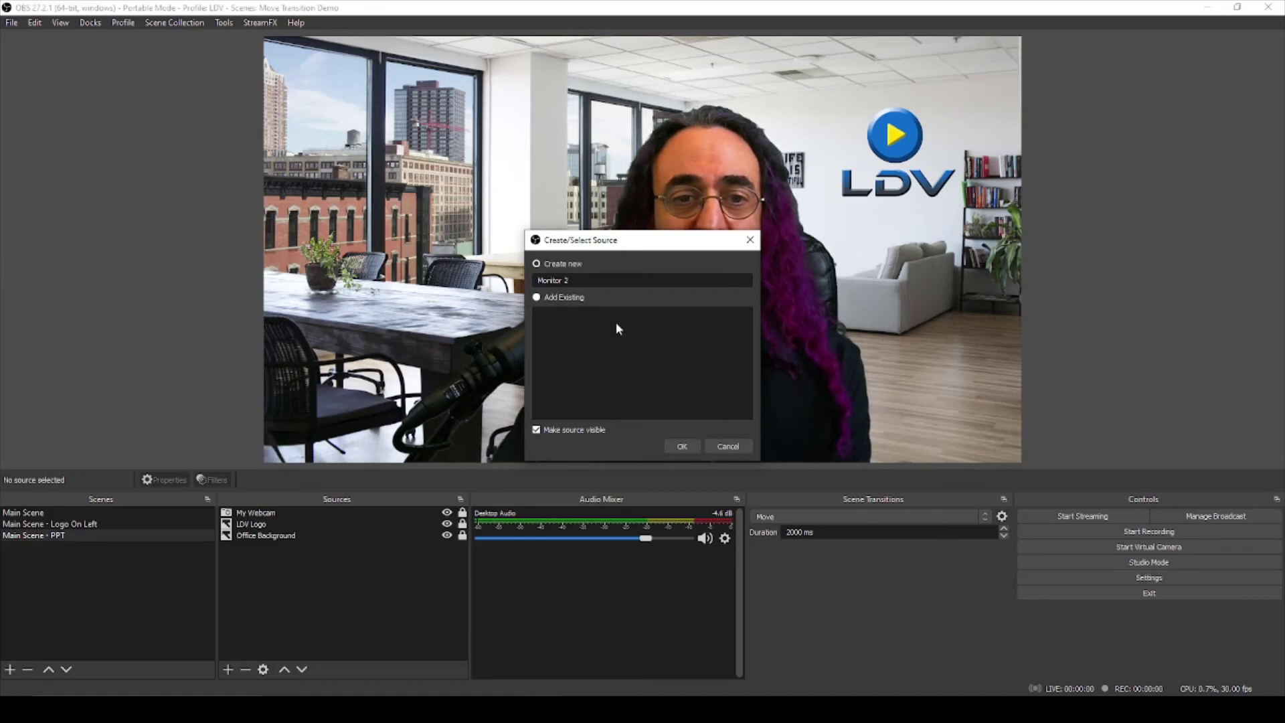
left_click(689, 444)
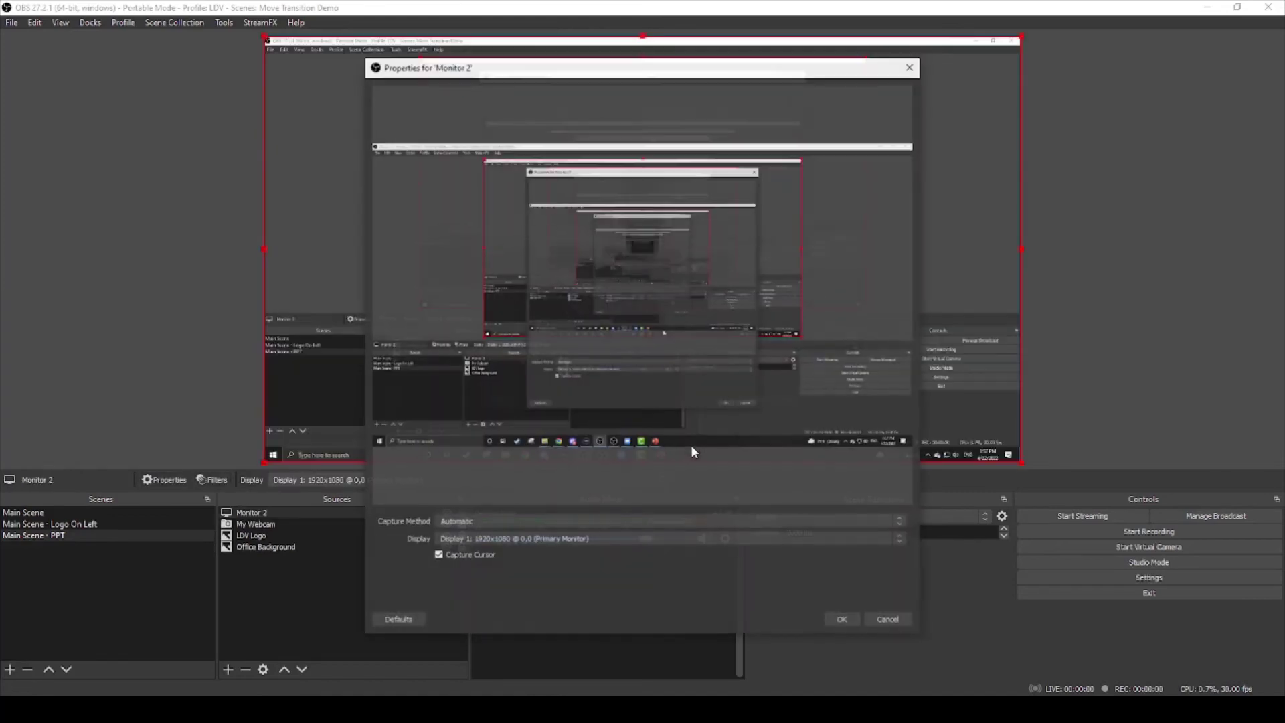
left_click(542, 538)
left_click(533, 559)
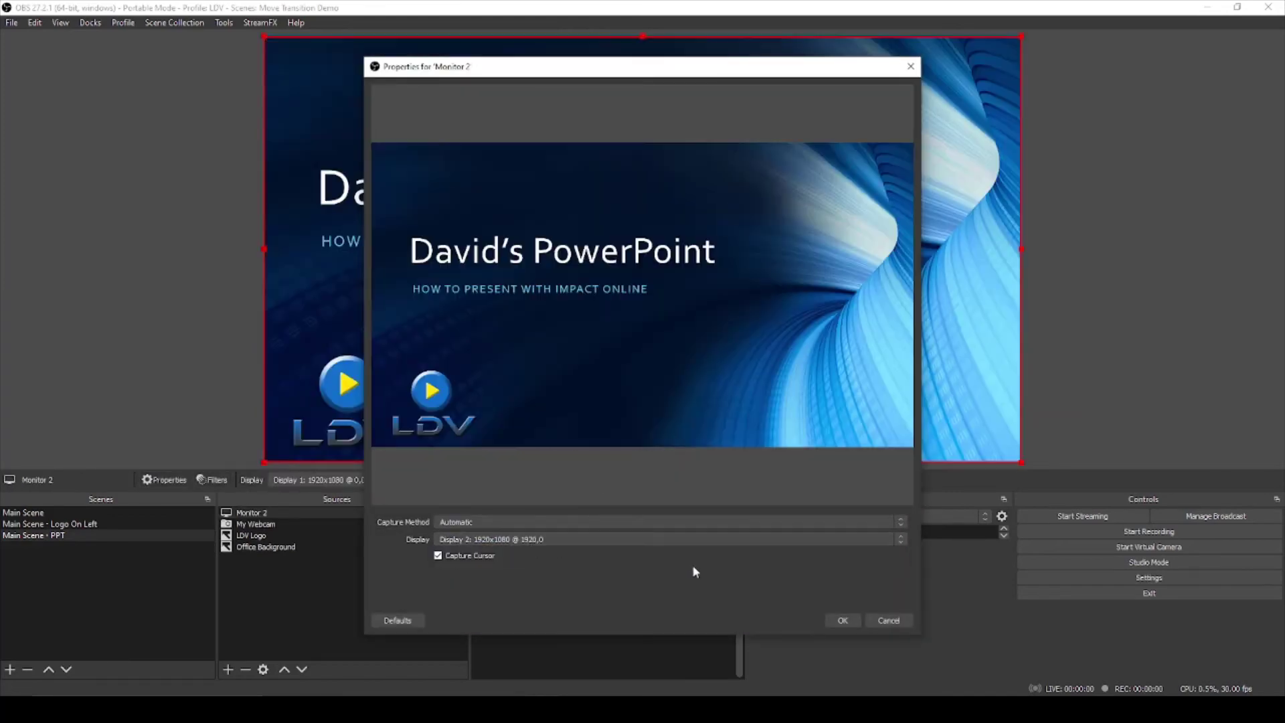
left_click(838, 619)
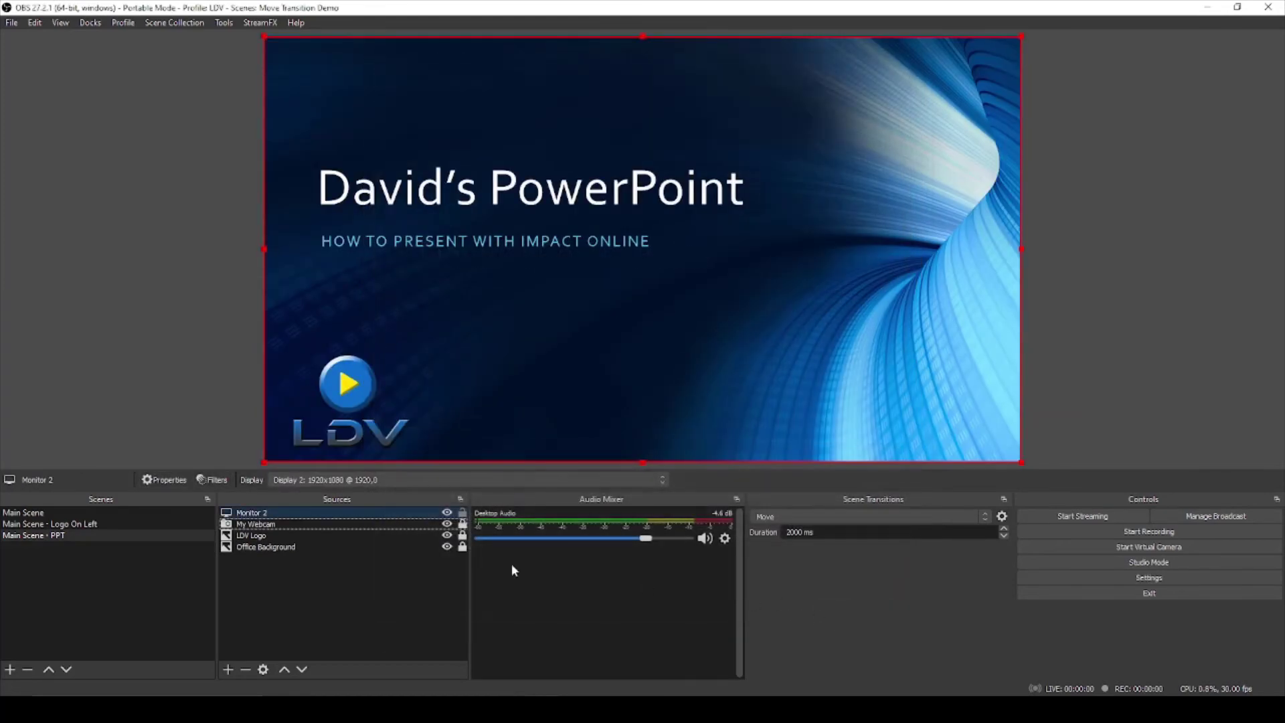
Move Monitor 2 two layers down beneath the webcam and logo, then return to Main Scene
left_click(302, 669)
left_click(302, 669)
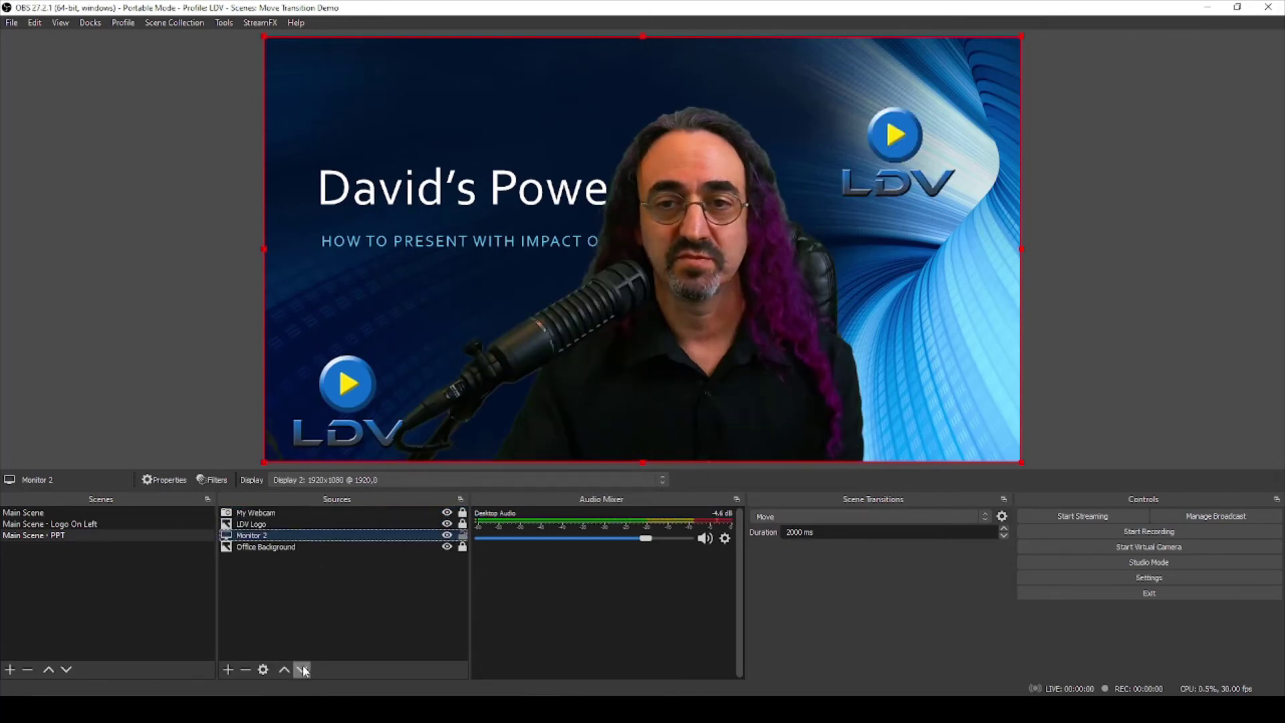
left_click(101, 512)
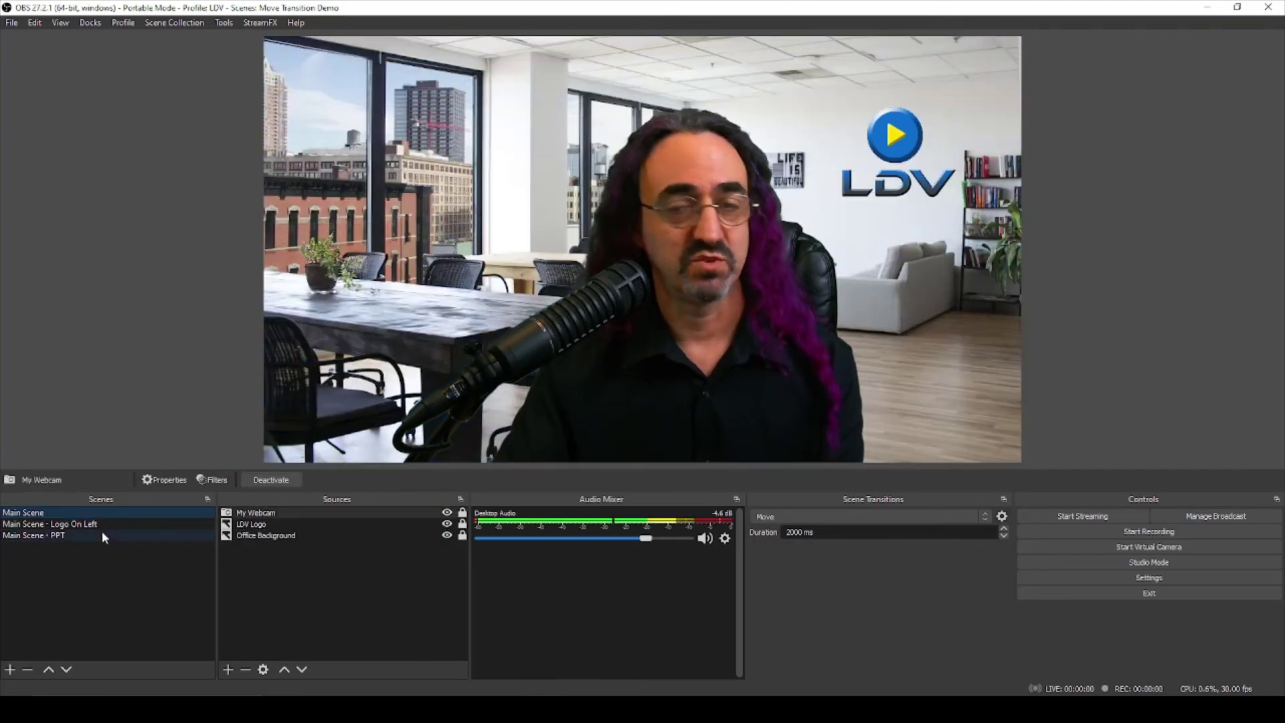
Hide the LDV Logo source in Main Scene - PPT, then switch back to Main Scene
left_click(102, 533)
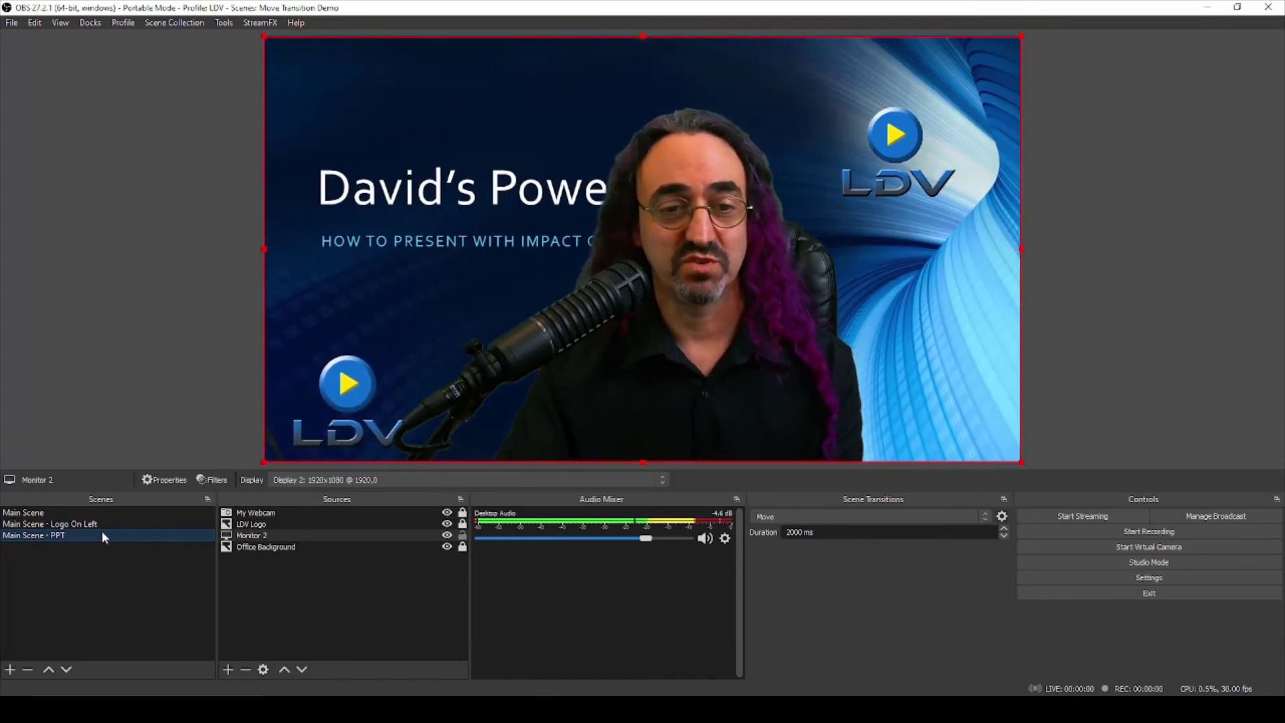
left_click(429, 524)
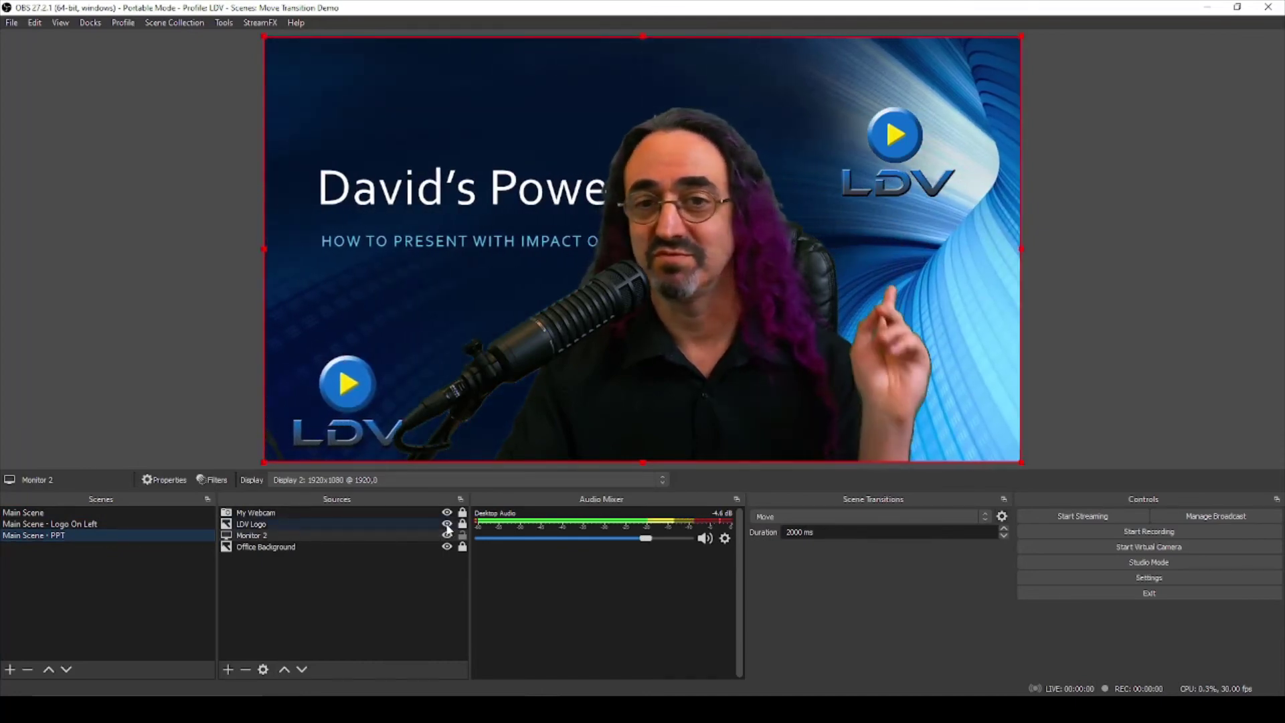
left_click(447, 525)
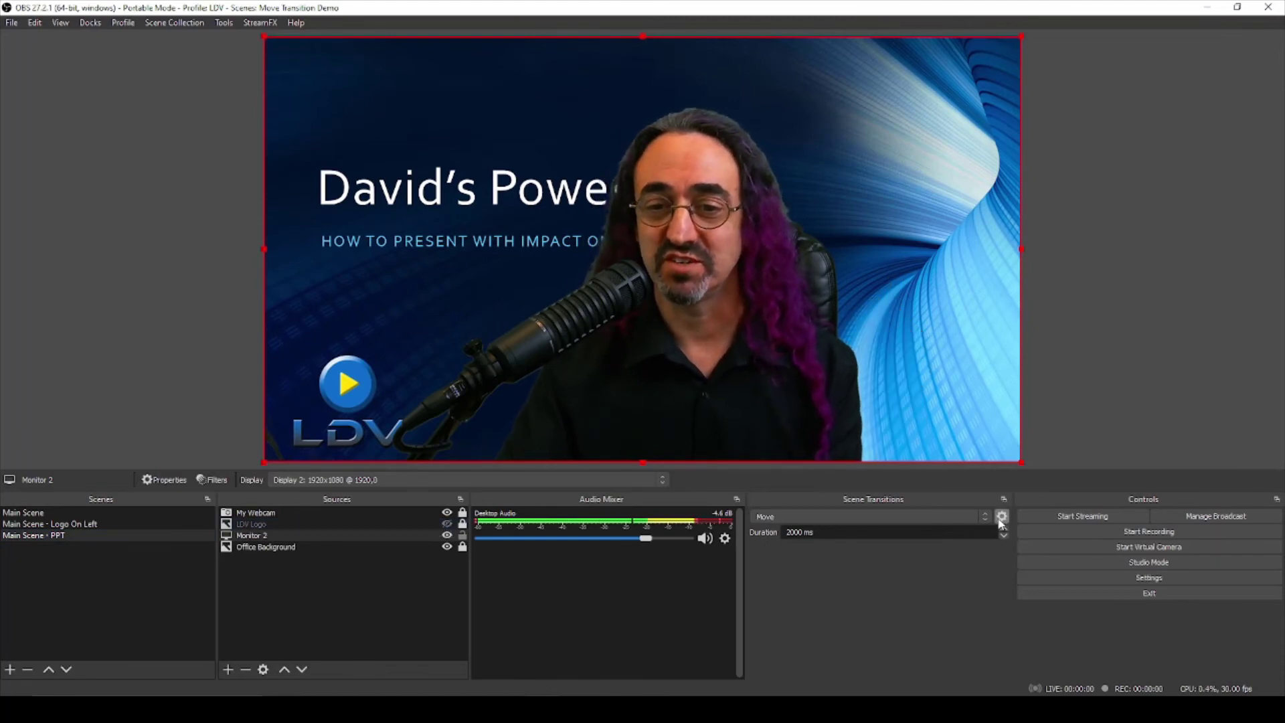
left_click(110, 511)
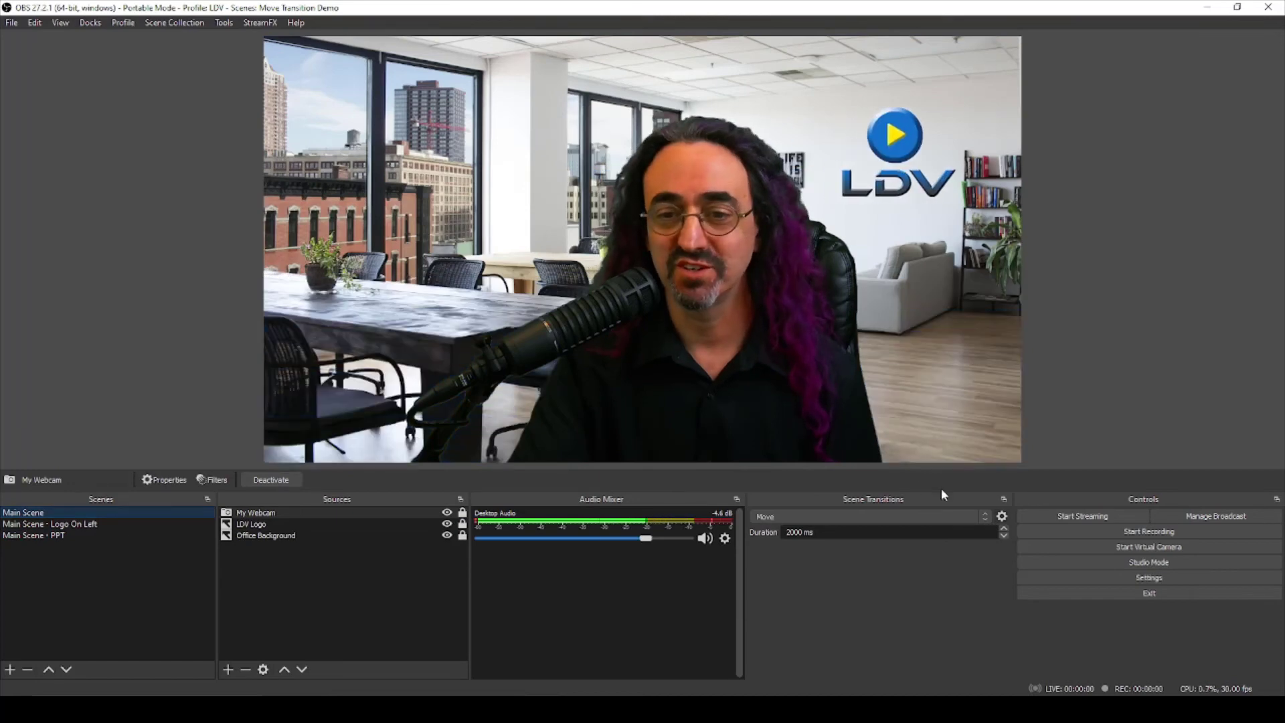
Add another Move transition and name it 'Move - Center'
left_click(986, 517)
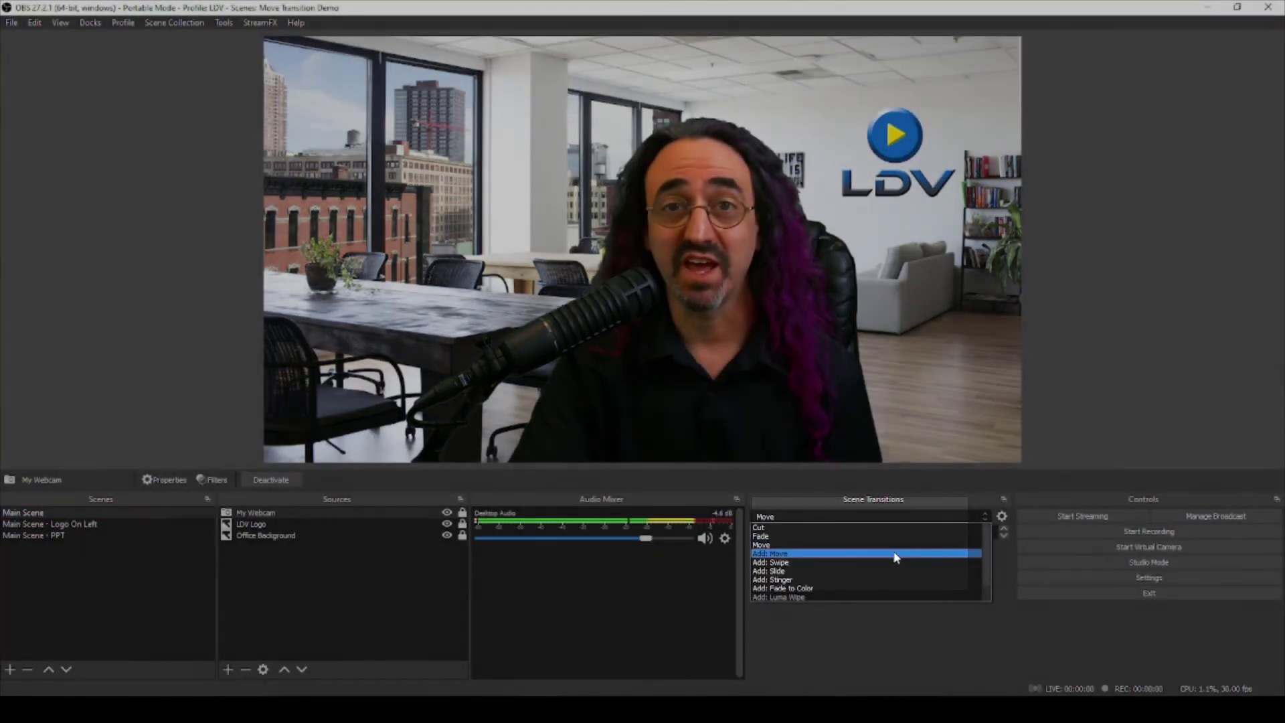
left_click(896, 554)
key("End")
type("-")
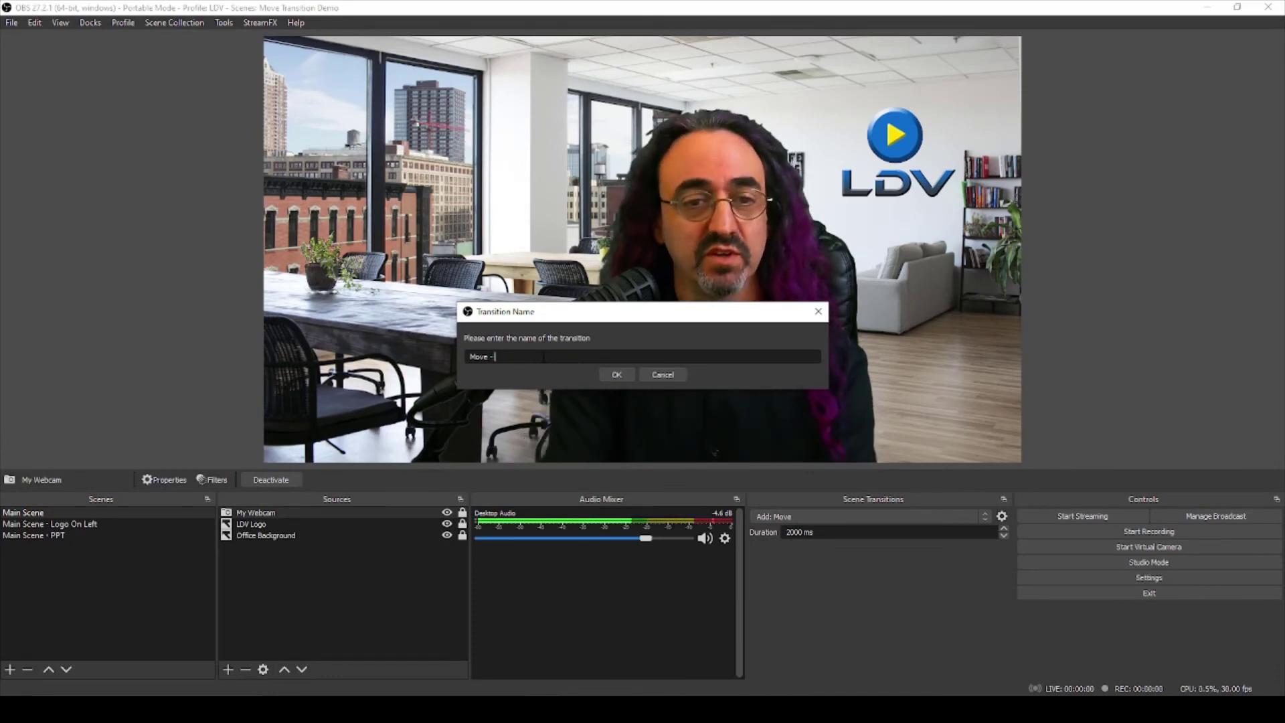
type(" Center")
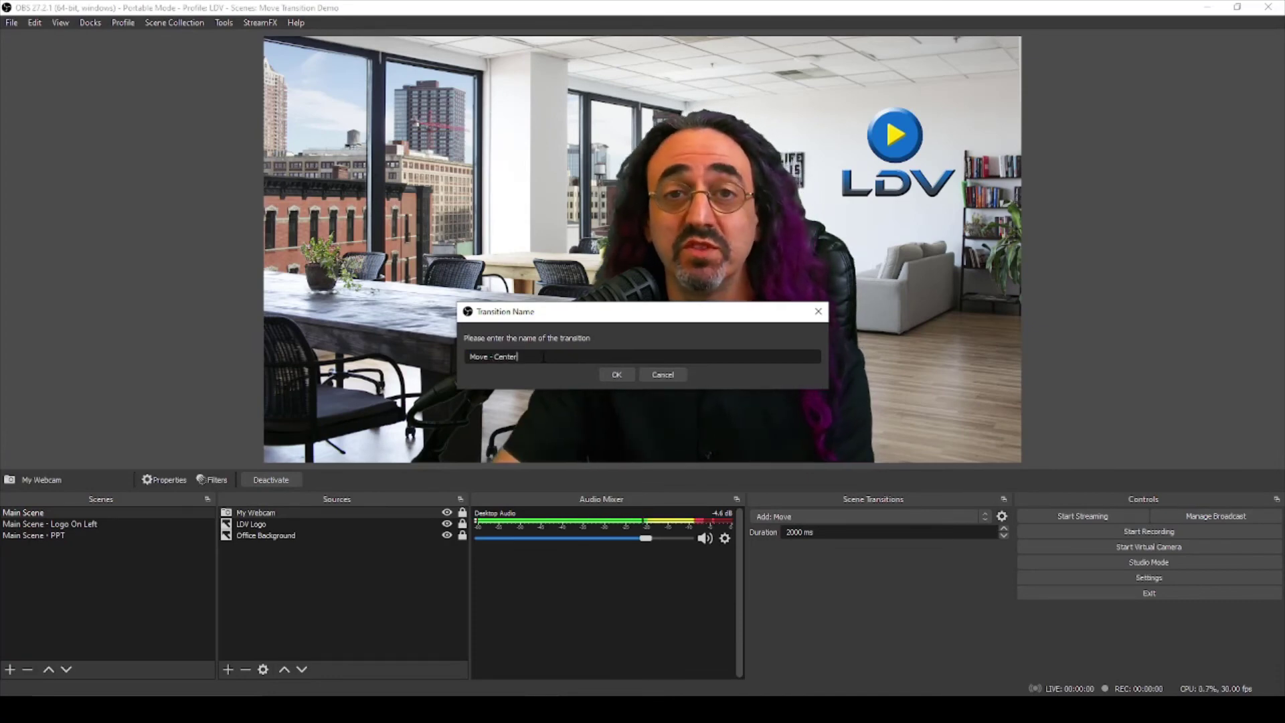
left_click(614, 373)
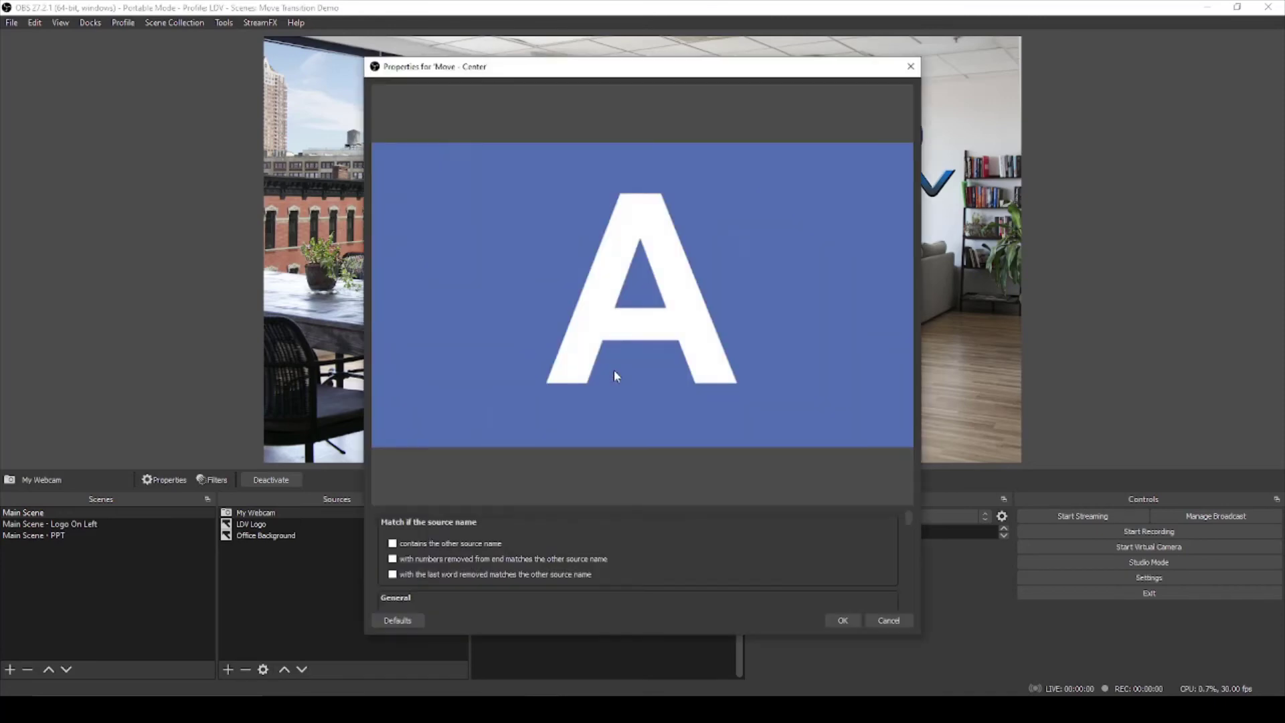
Set the Move - Center transition's appearing items to start from the Center
left_click_drag(651, 70, 388, 63)
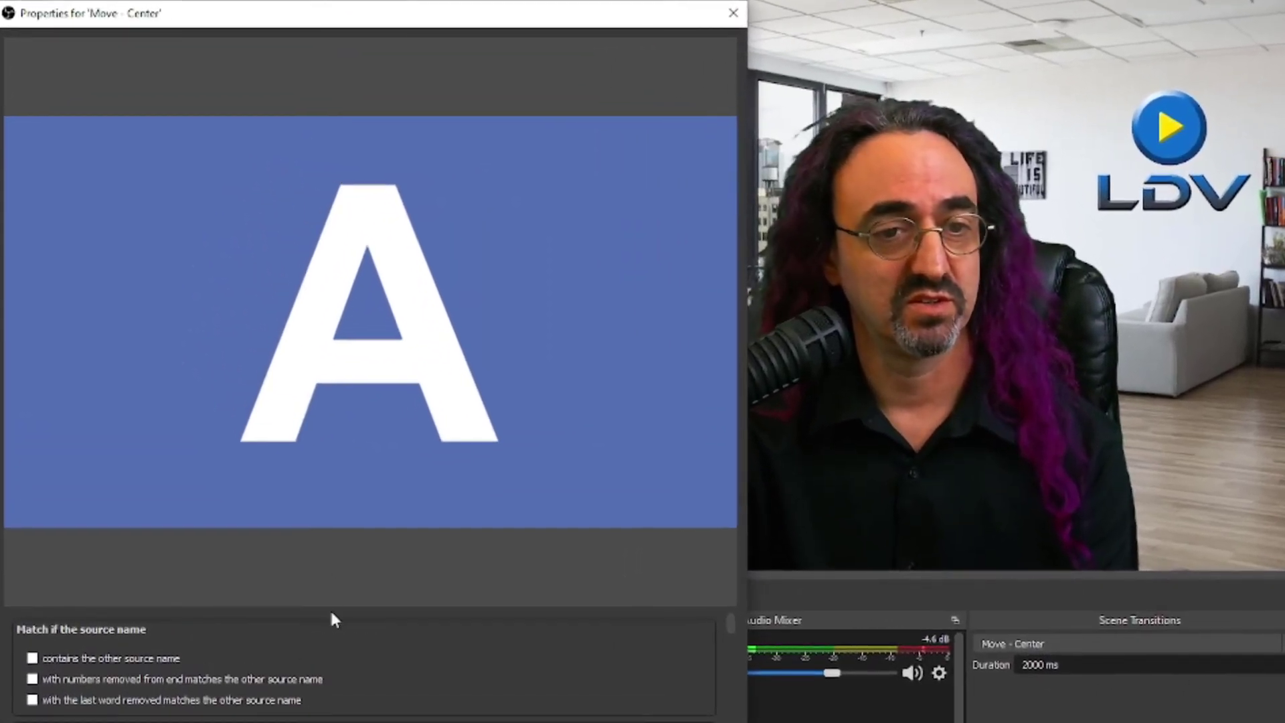
left_click_drag(333, 606, 325, 137)
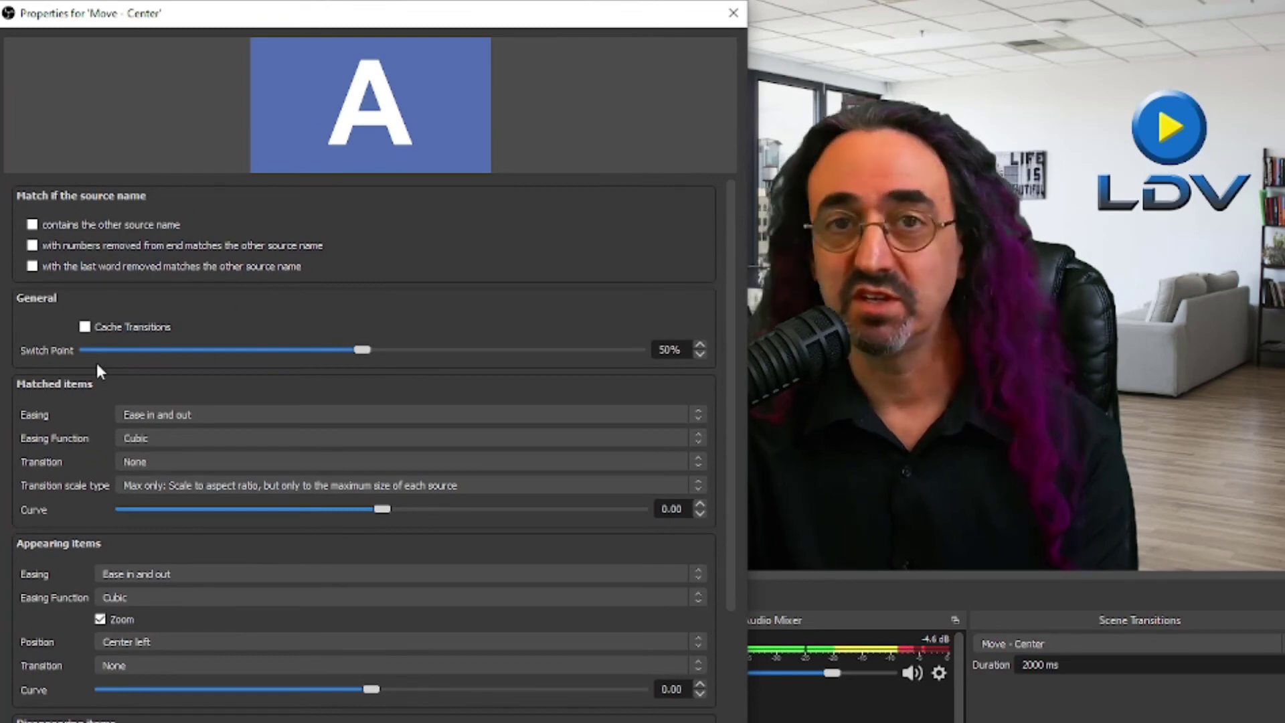
scroll(94, 491, "down", 2)
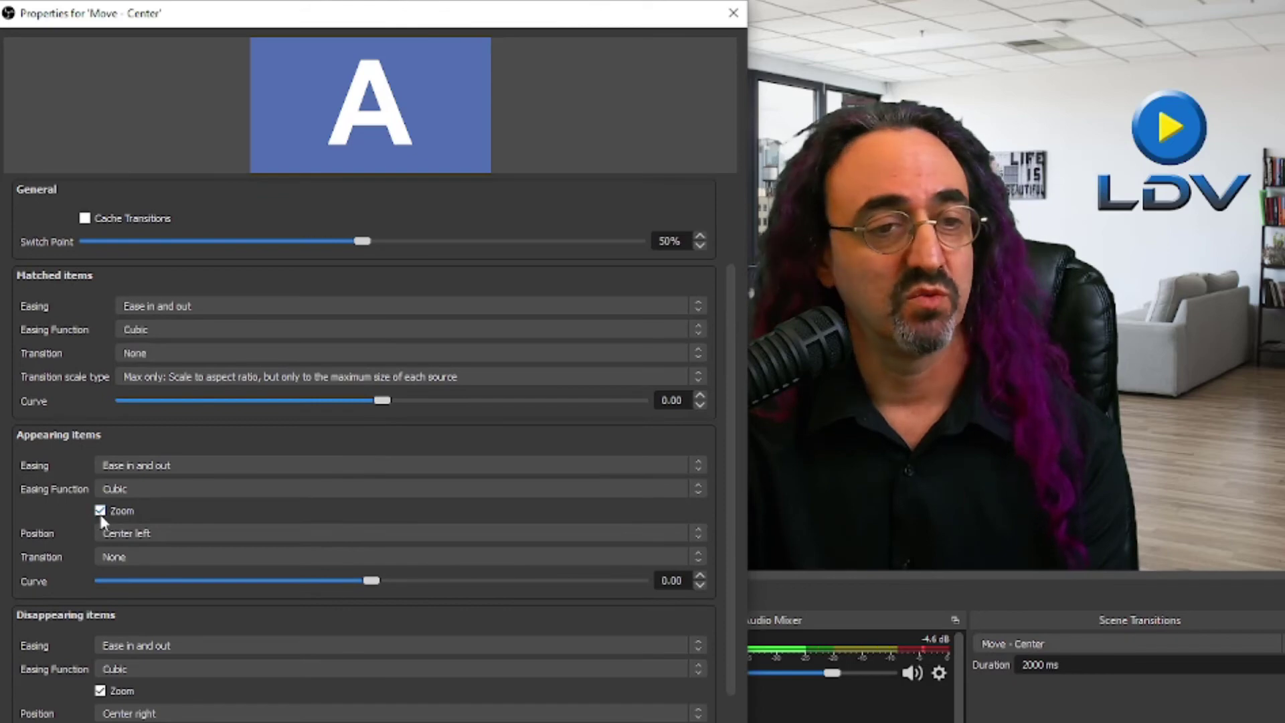
left_click(146, 532)
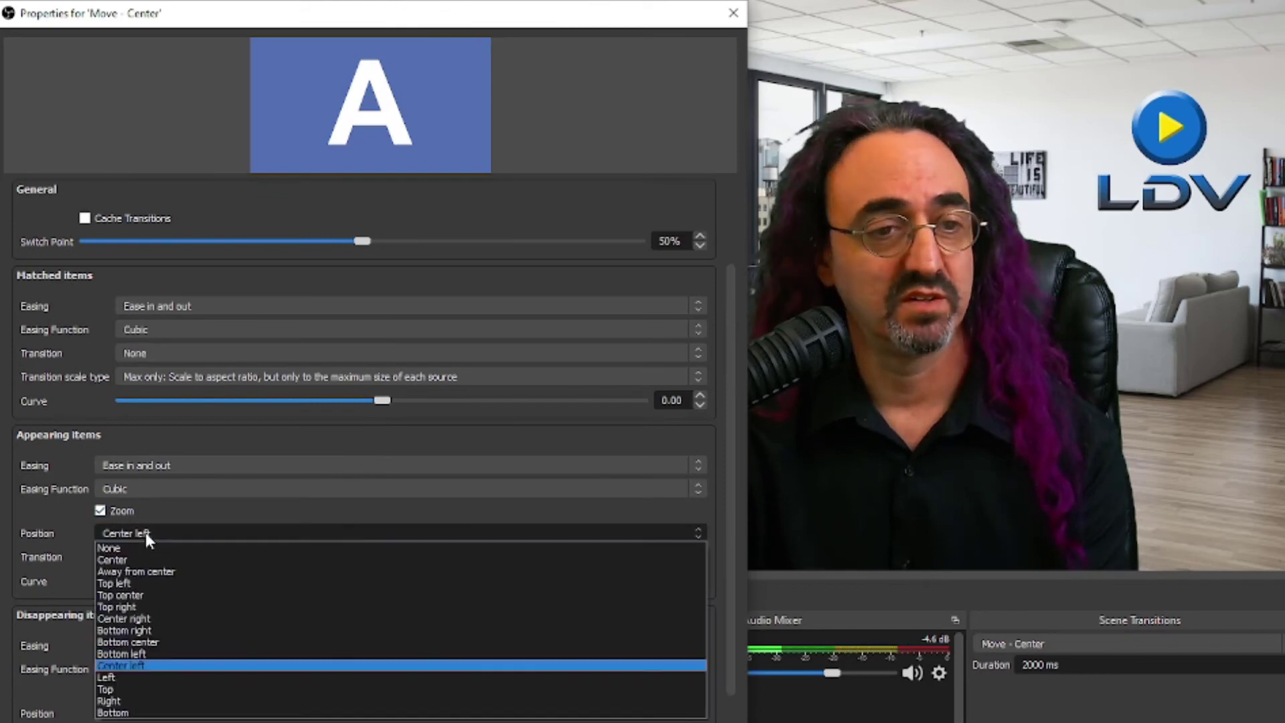
left_click(147, 560)
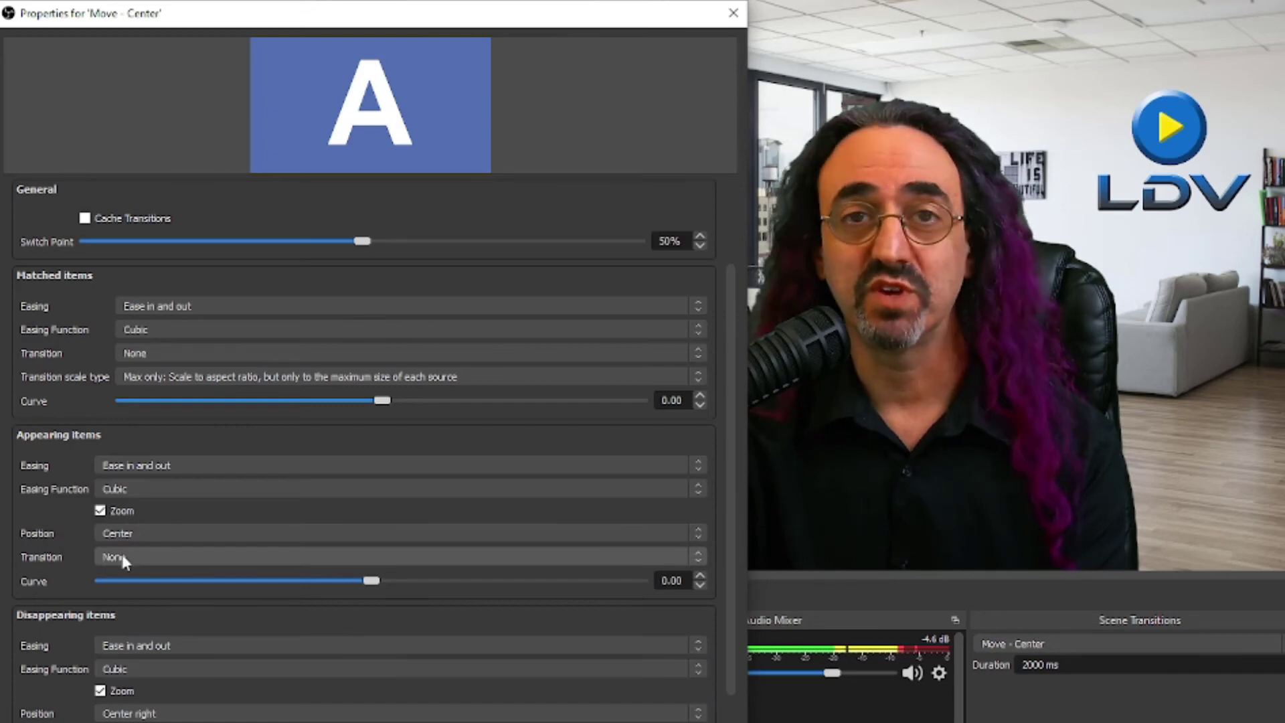
Set disappearing items to Position None with a Fade transition
scroll(56, 526, "down", 3)
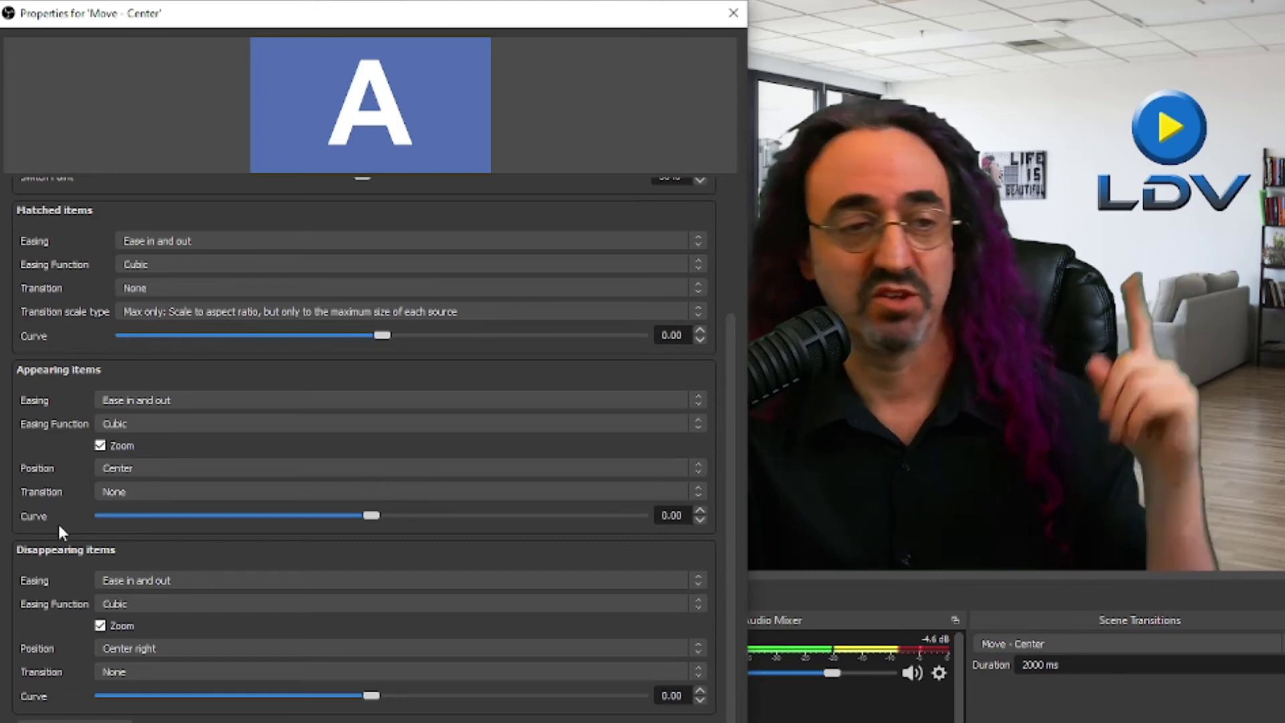
left_click(127, 644)
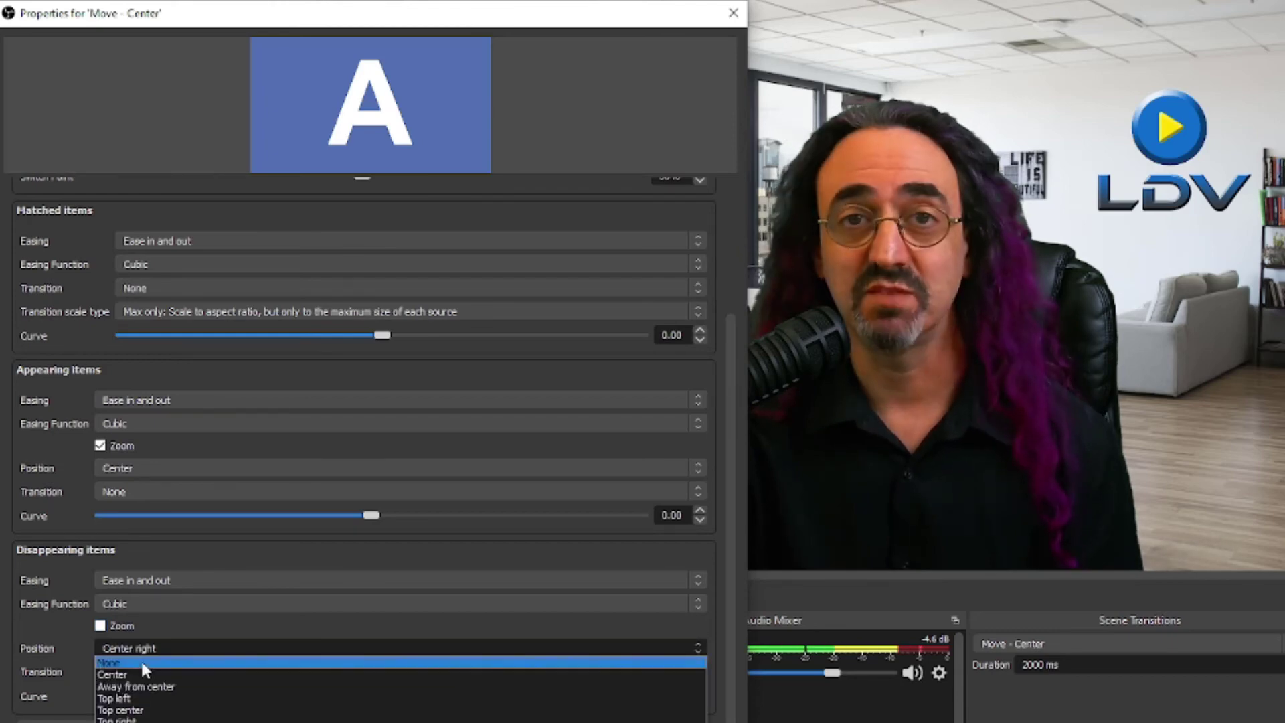
left_click(142, 662)
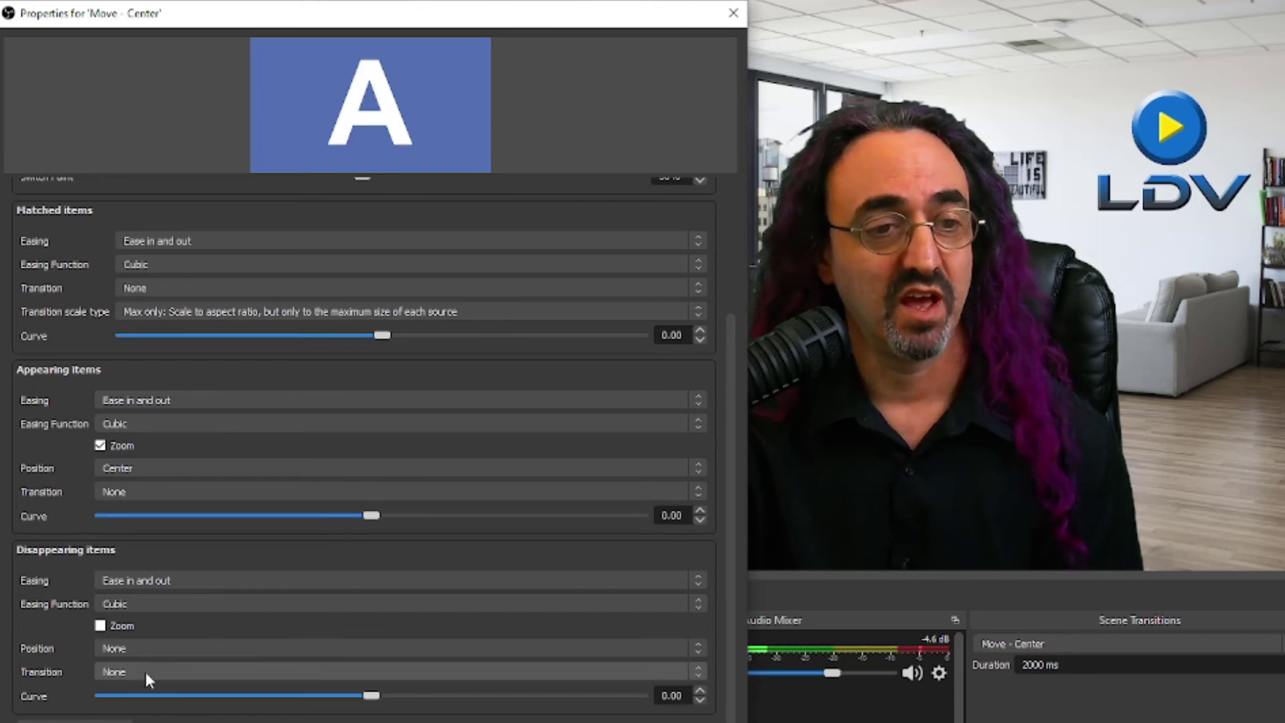
left_click(146, 672)
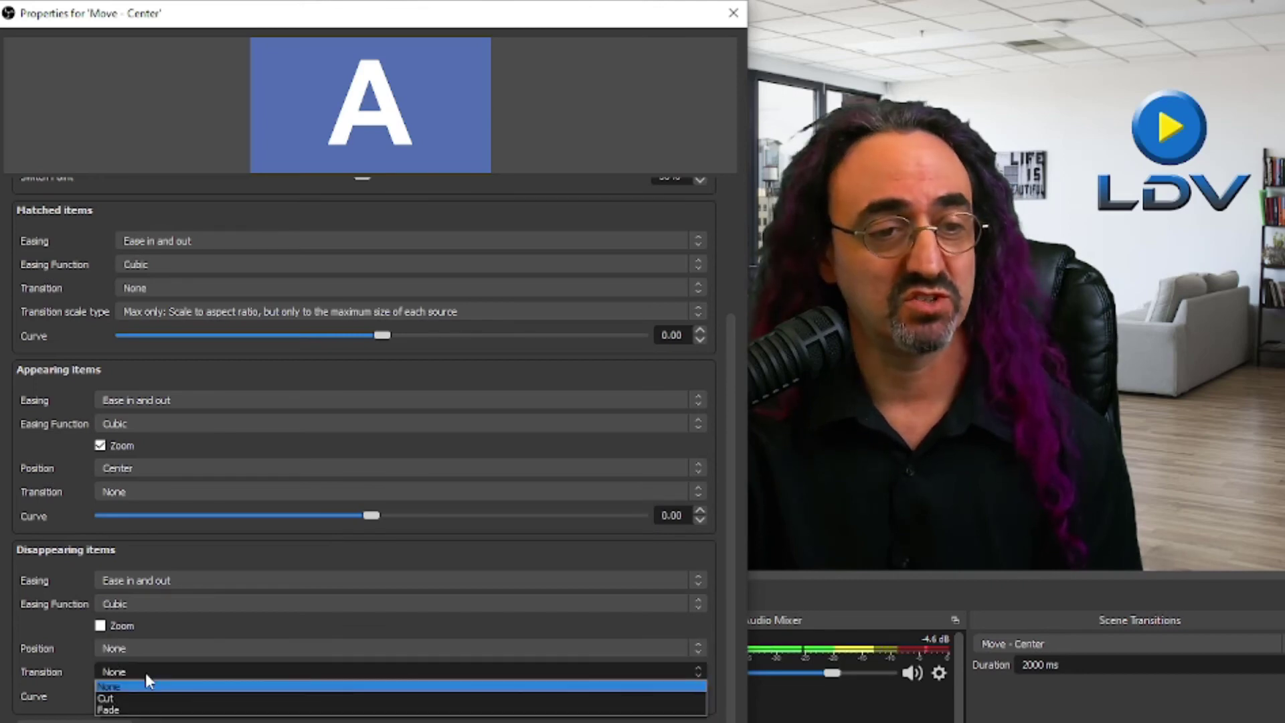
left_click(145, 712)
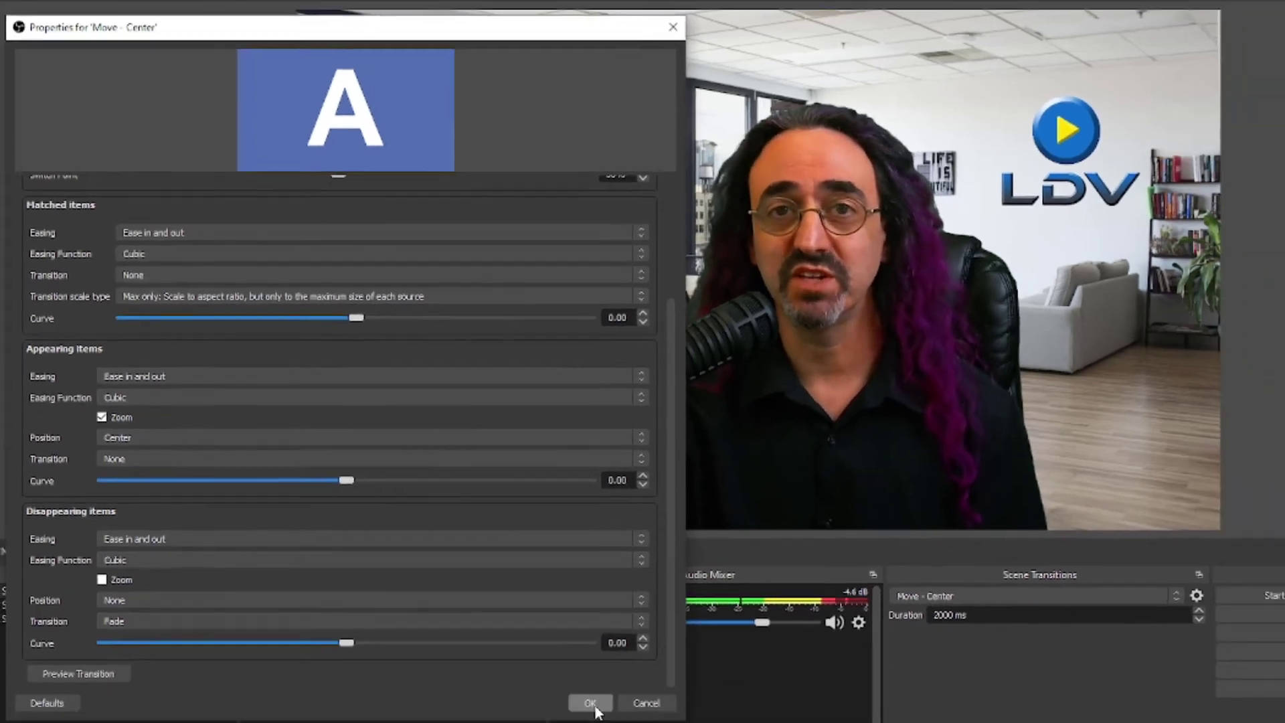
left_click(584, 699)
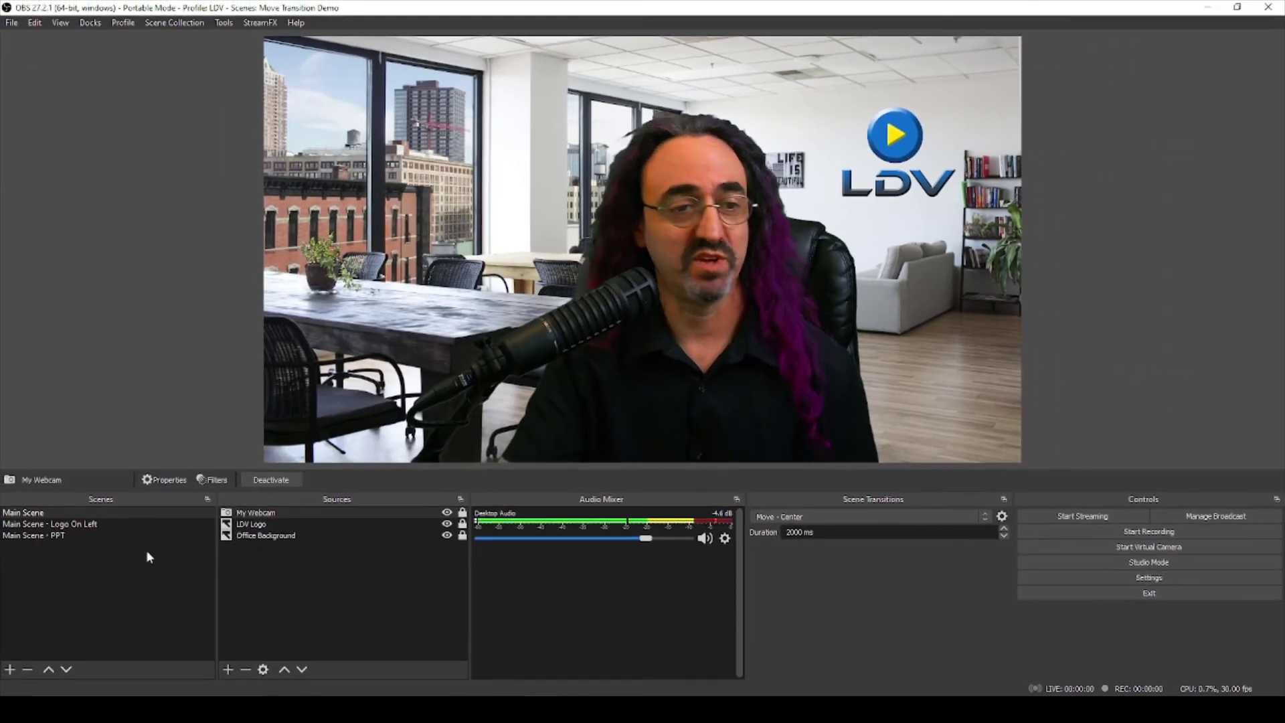
left_click(813, 517)
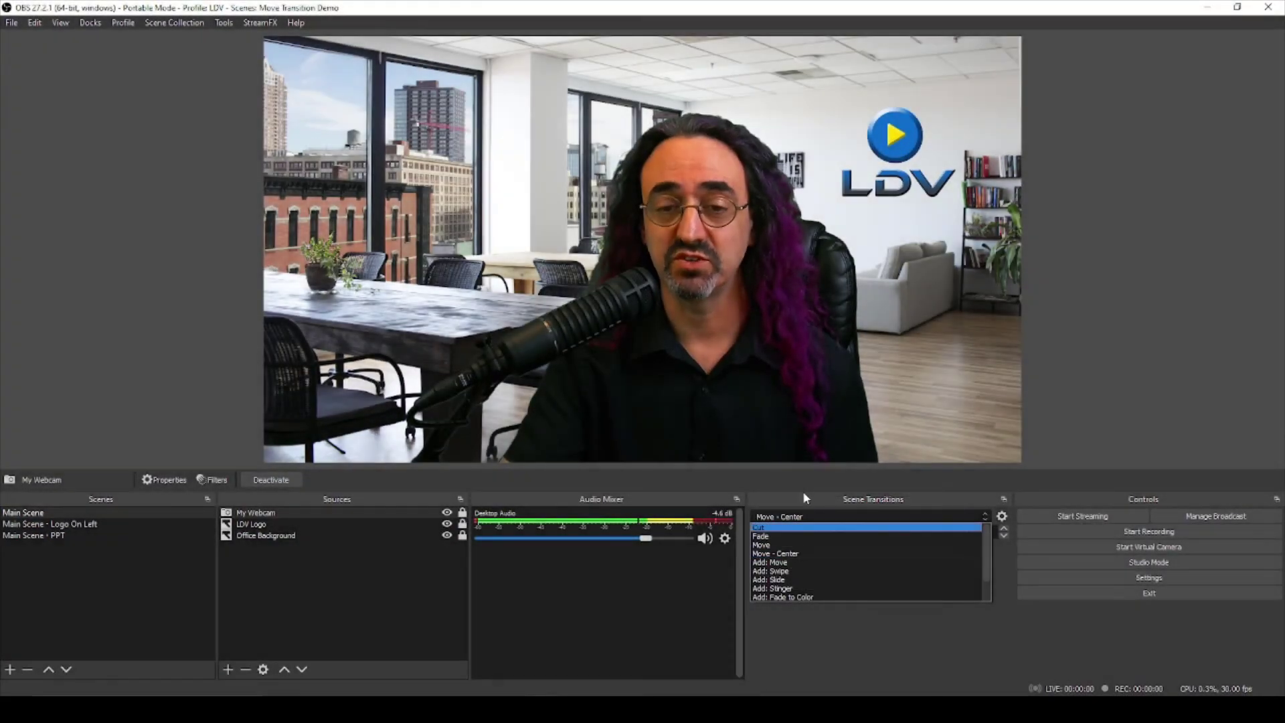
left_click(786, 555)
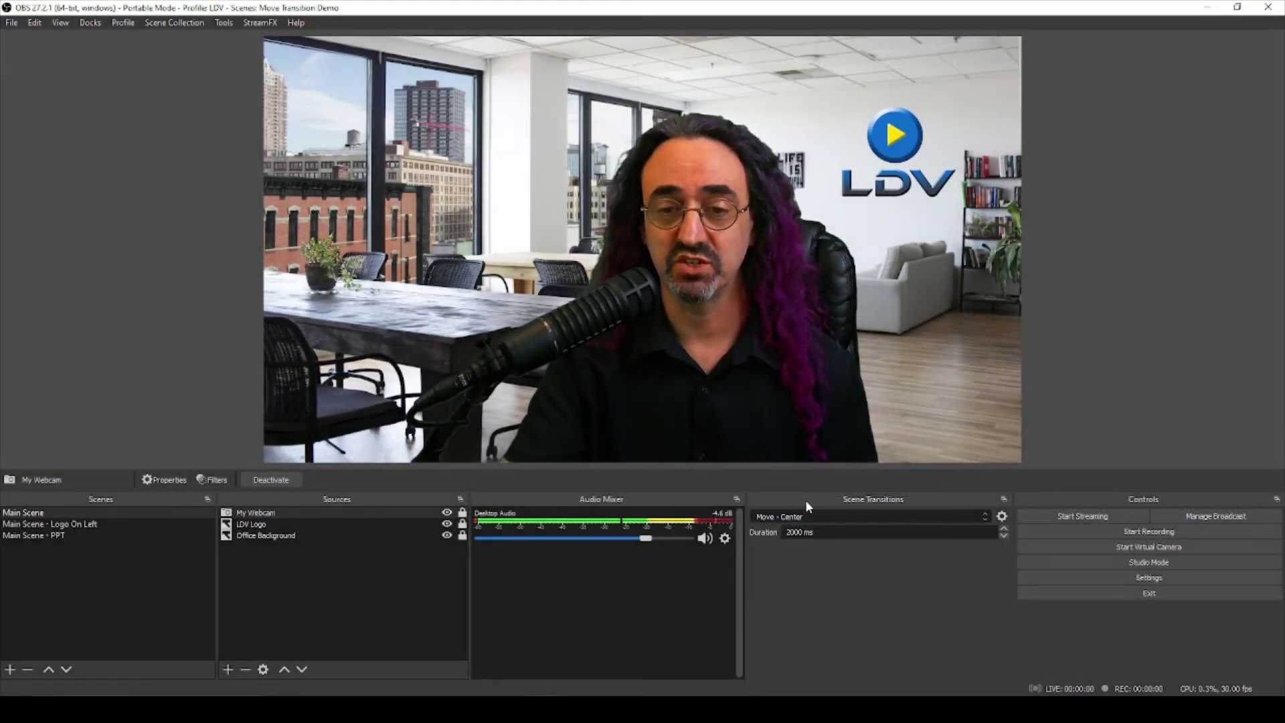
left_click(77, 535)
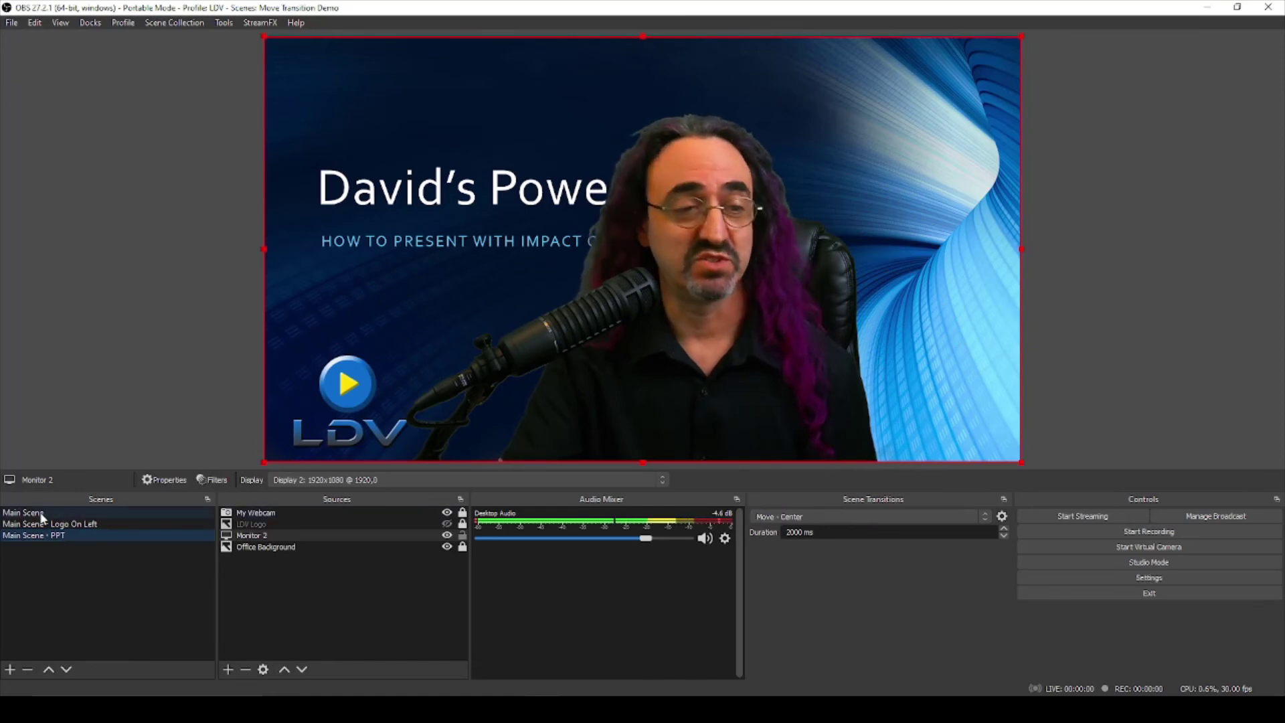
left_click(73, 512)
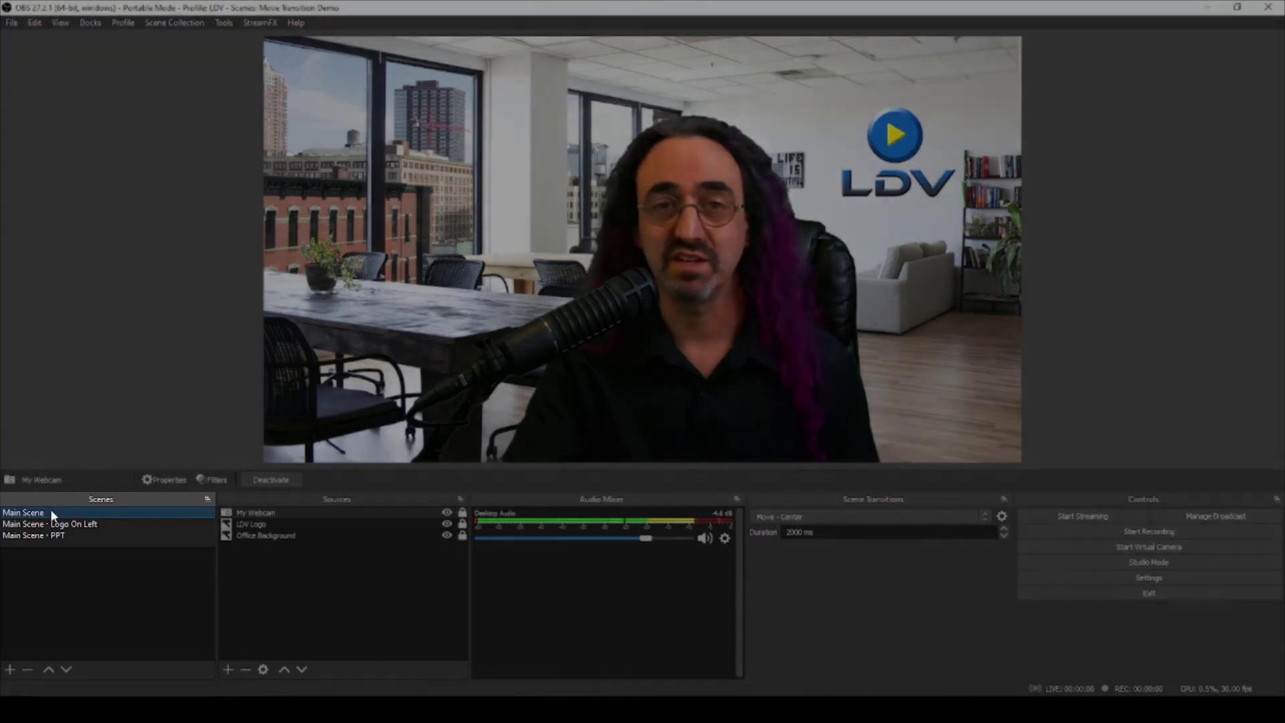
Override transitions: Move for Main Scene and Logo On Left, Move - Center for Main Scene - PPT
right_click(50, 508)
mouse_move(87, 465)
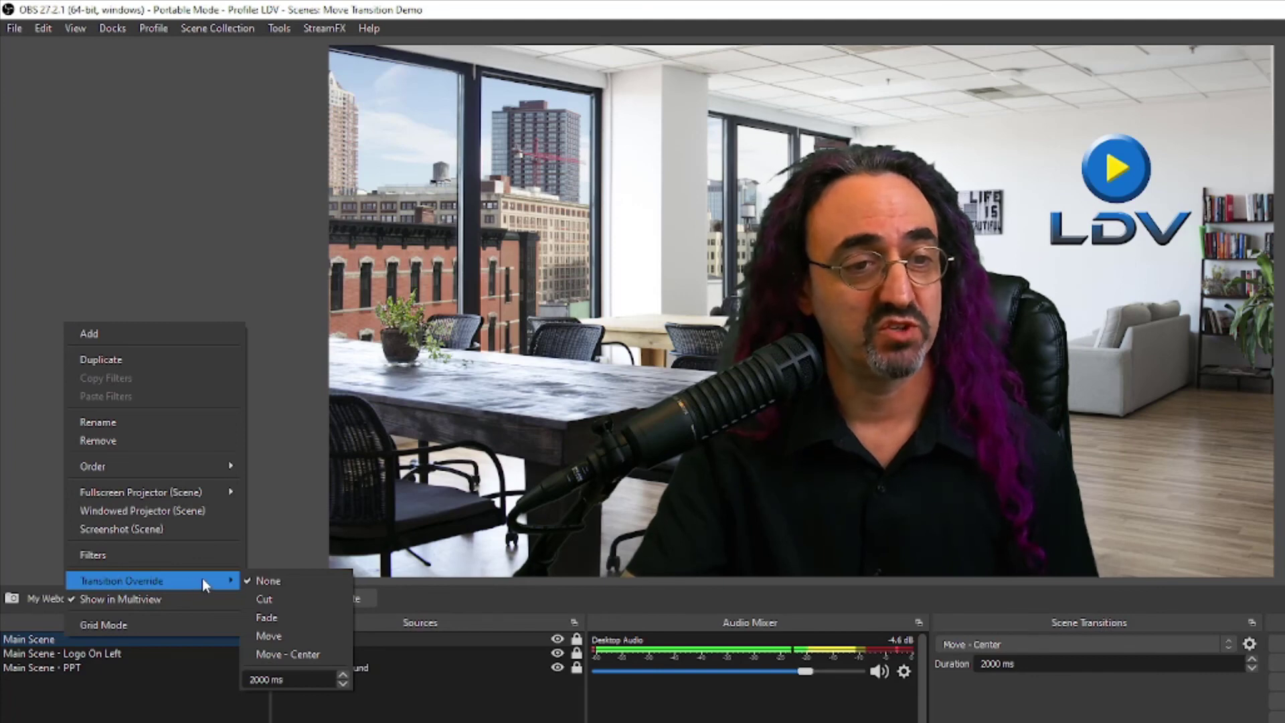
left_click(295, 634)
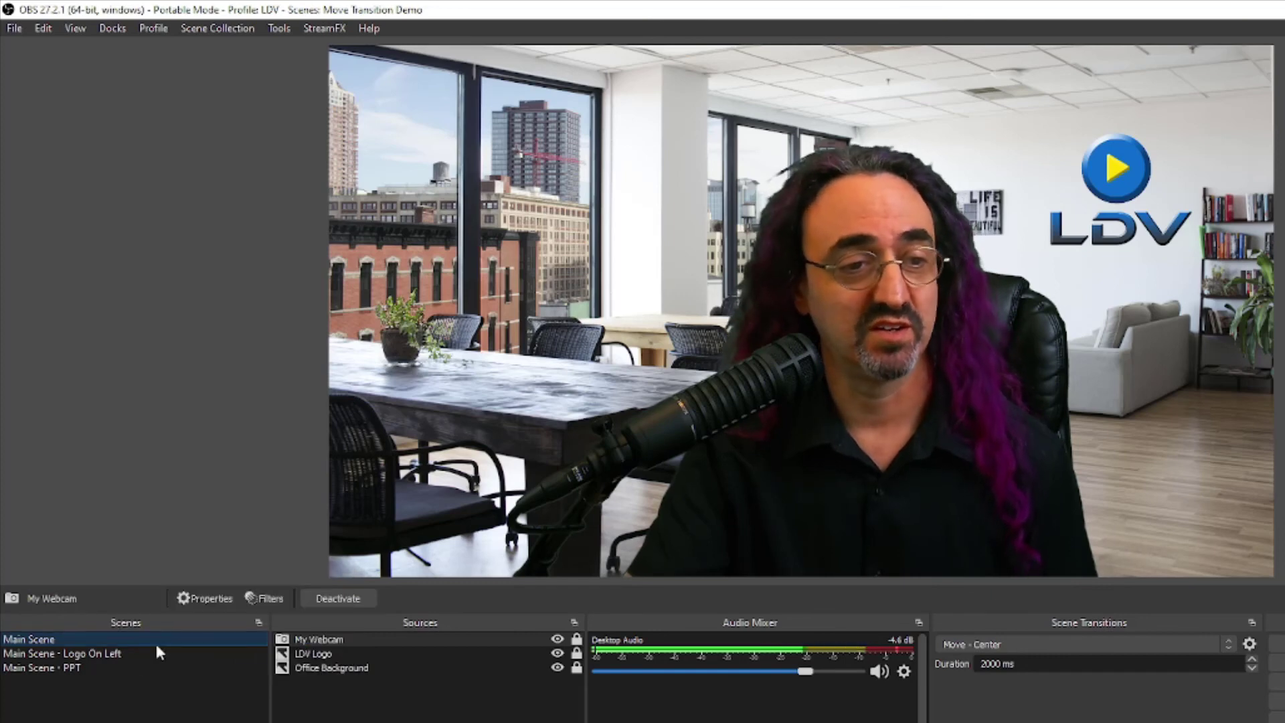
right_click(88, 658)
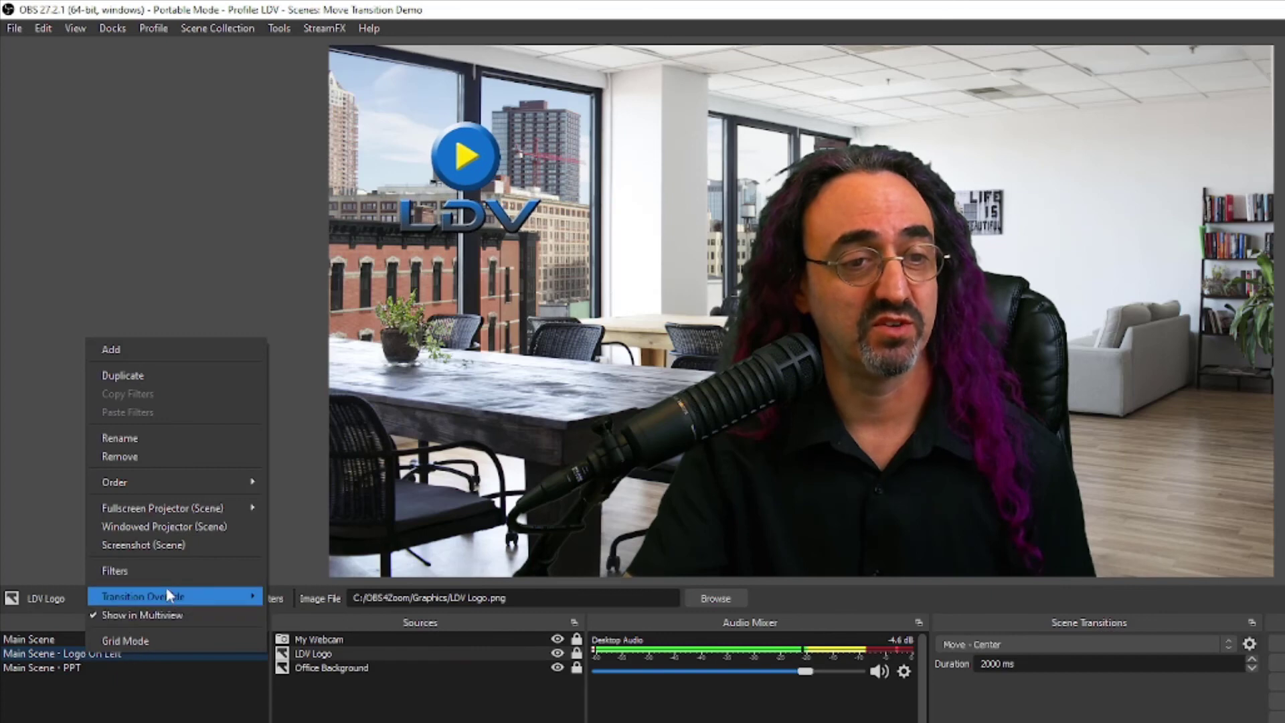
mouse_move(197, 599)
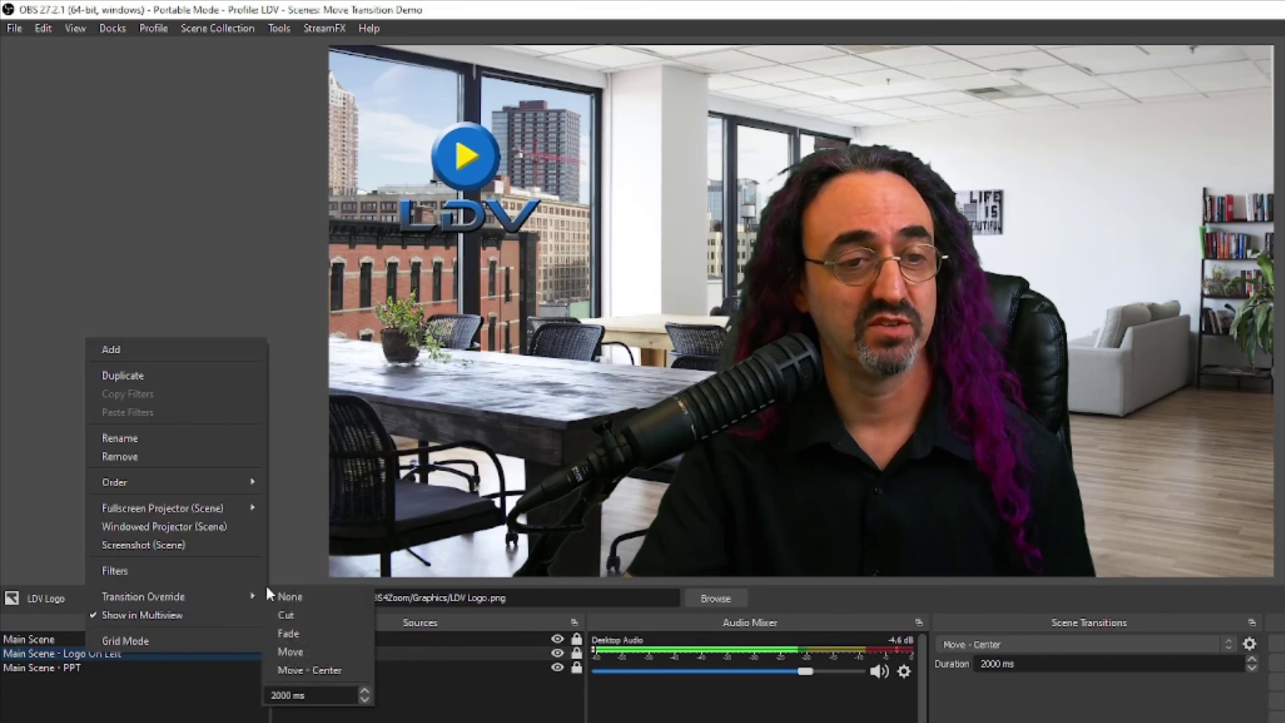
left_click(313, 650)
left_click(82, 668)
right_click(81, 667)
mouse_move(200, 611)
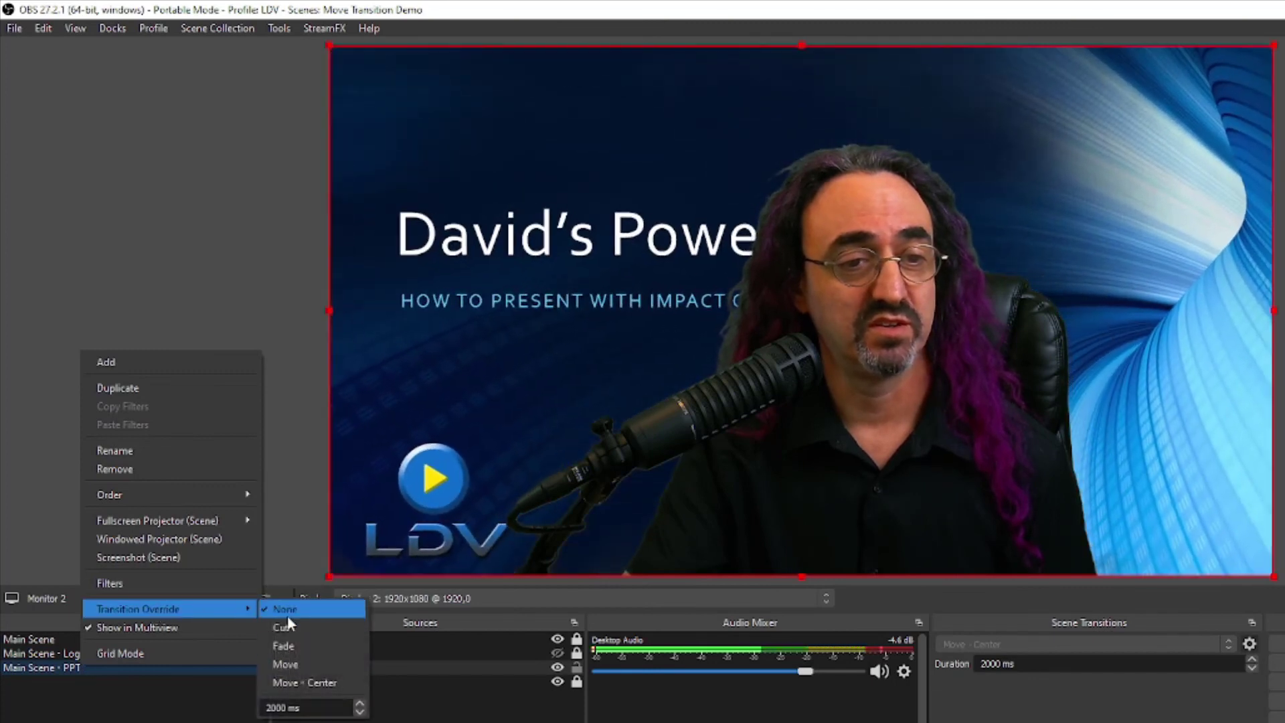
left_click(318, 681)
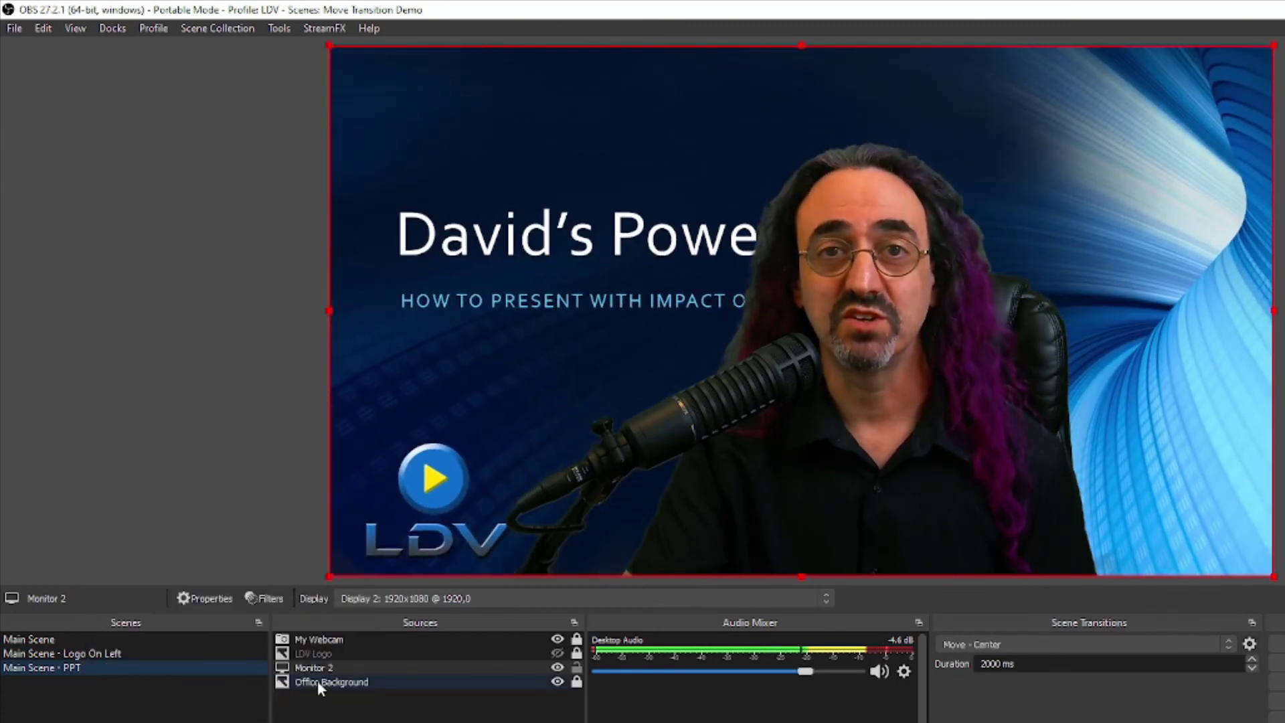
Switch Main Scene → Main Scene - PPT → Main Scene to preview the override transitions
left_click(132, 641)
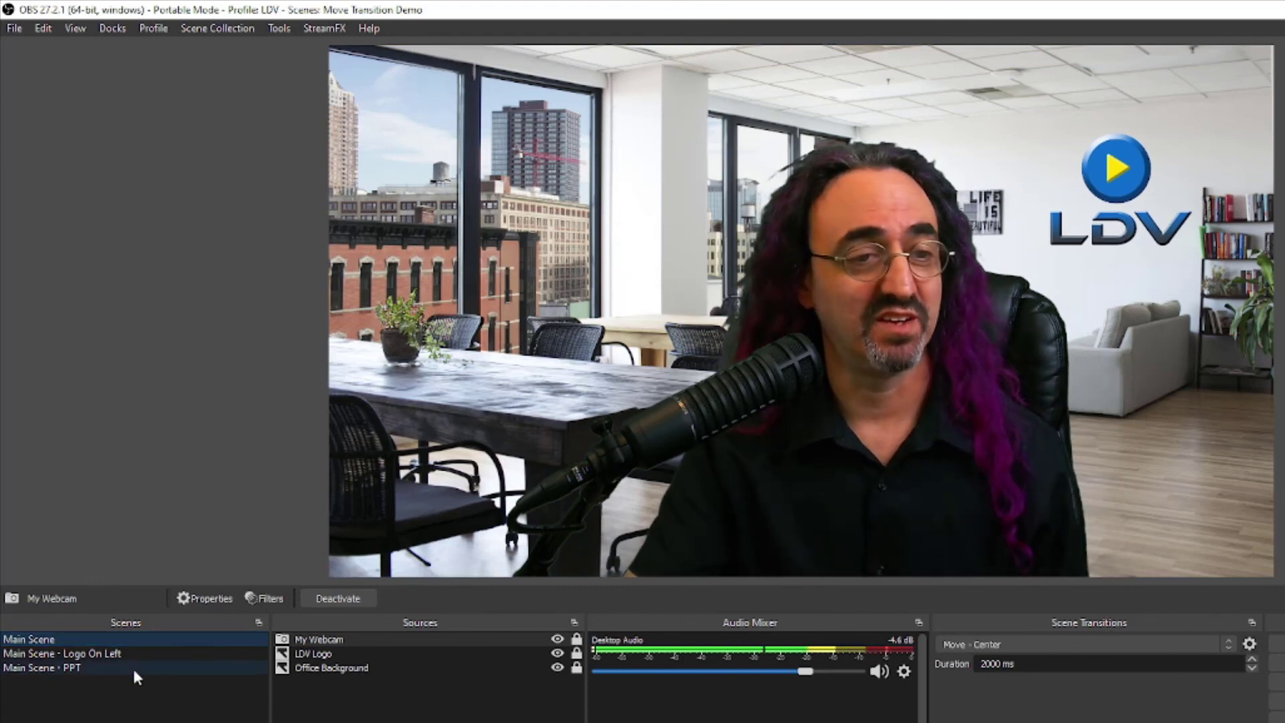
left_click(135, 668)
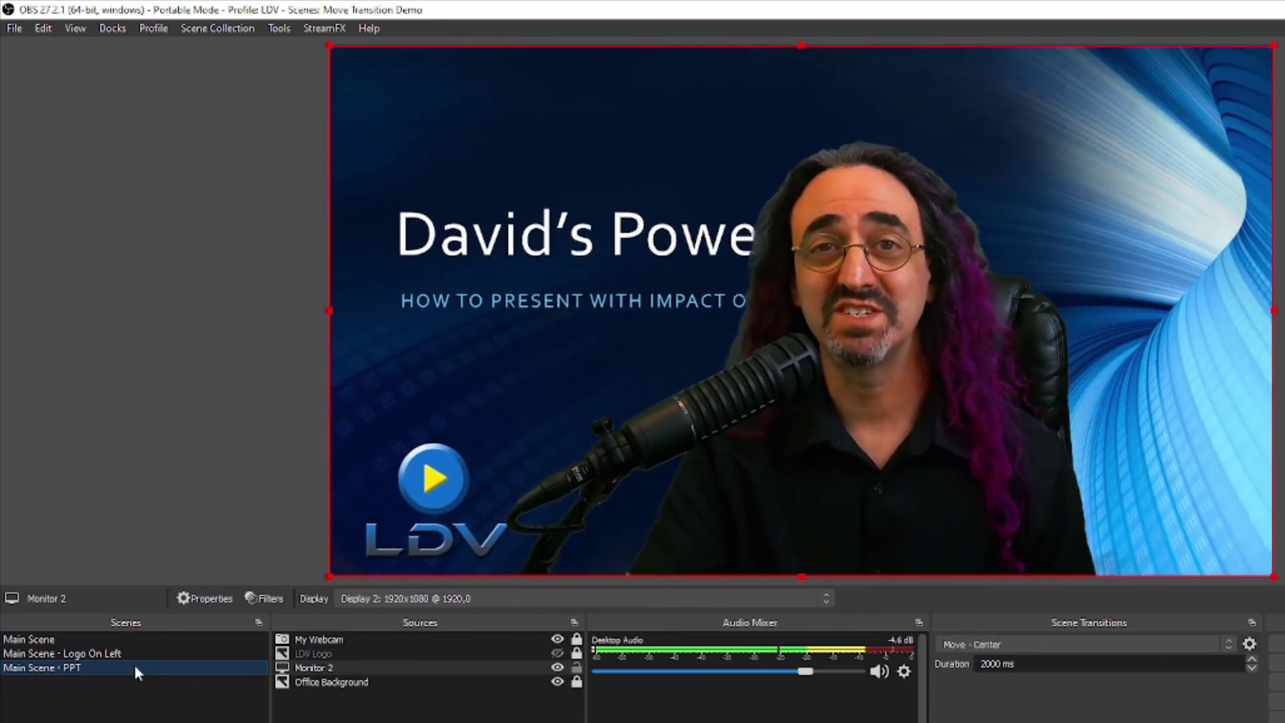
left_click(111, 638)
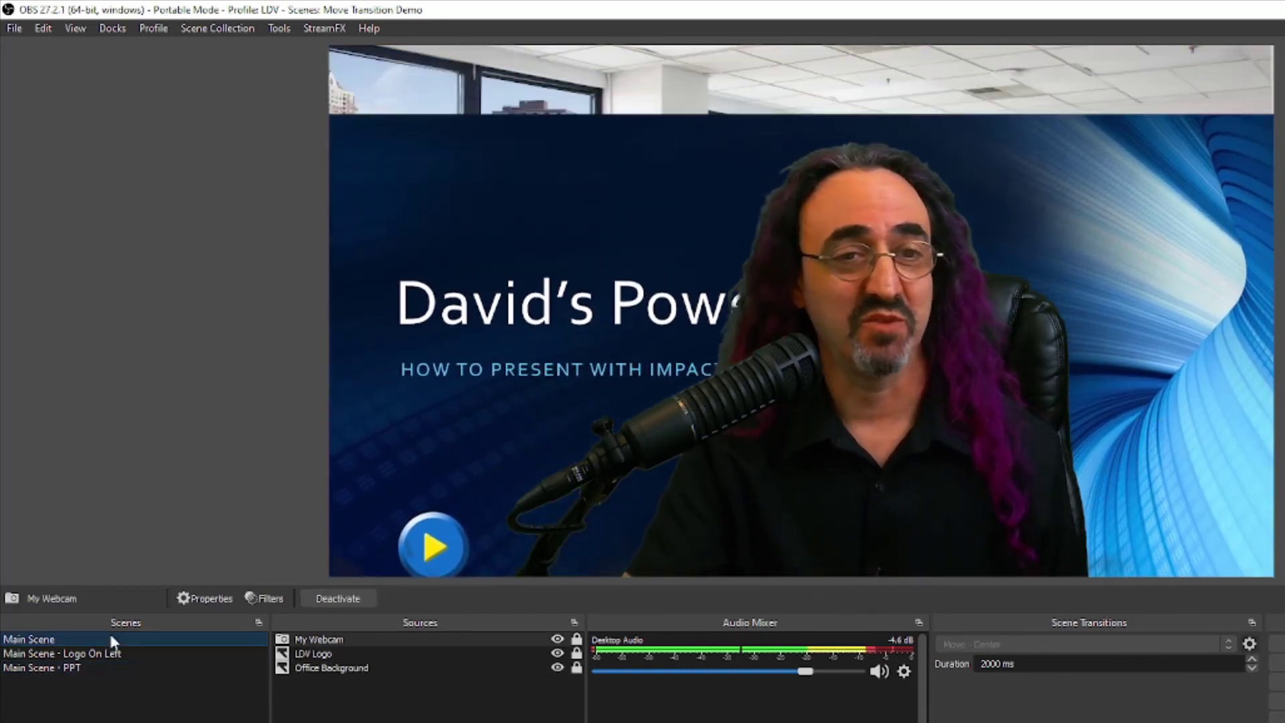